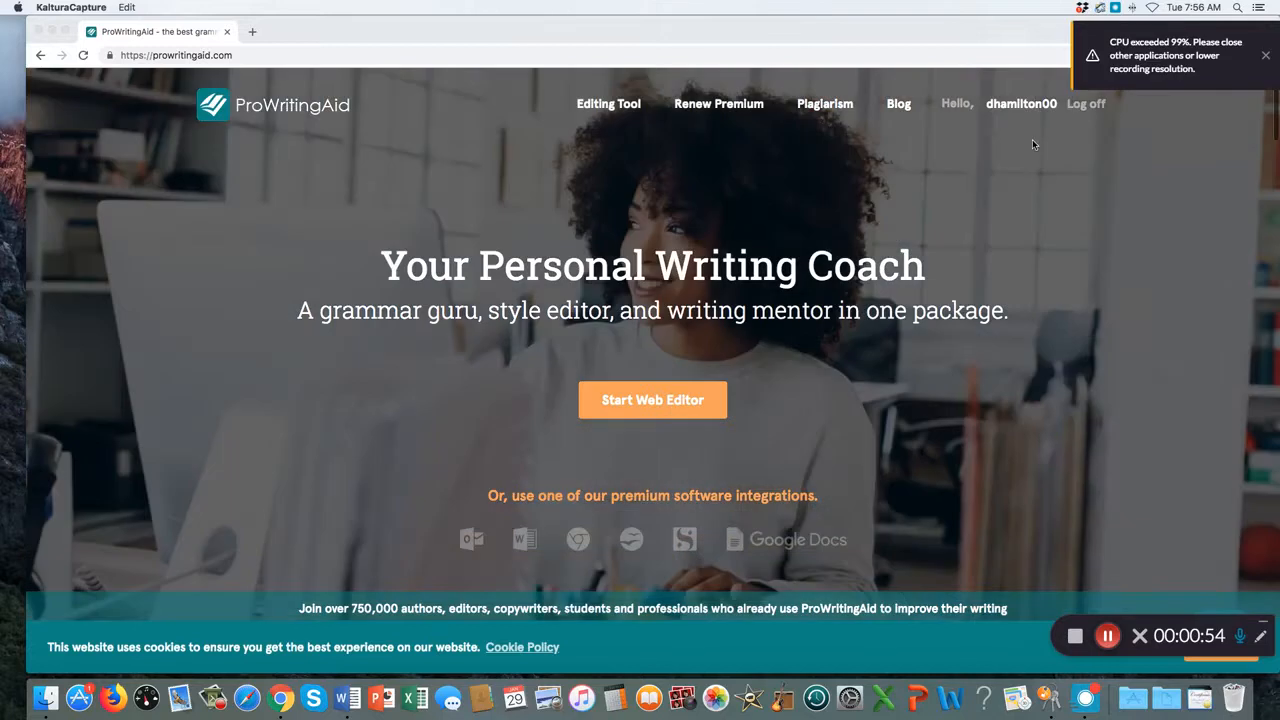
- Start the web editor, open the document "testing file" and skim its text
left_click(659, 401)
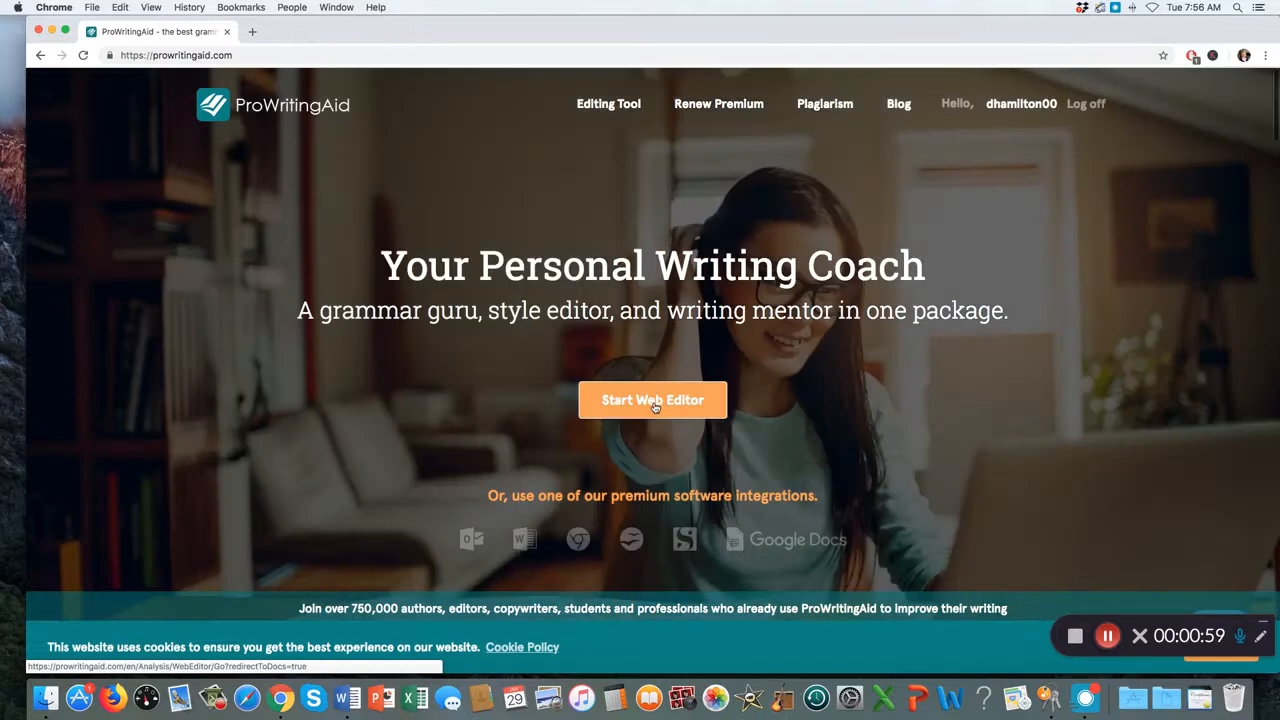
left_click(653, 402)
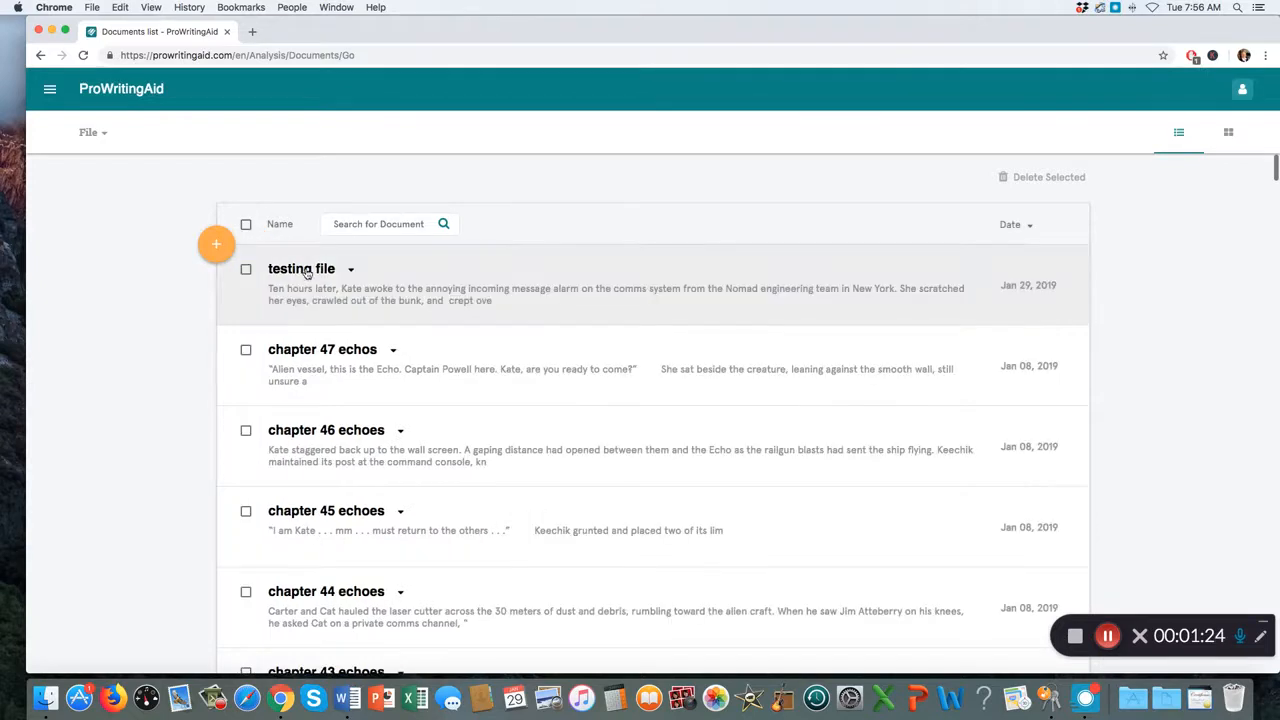
left_click(306, 270)
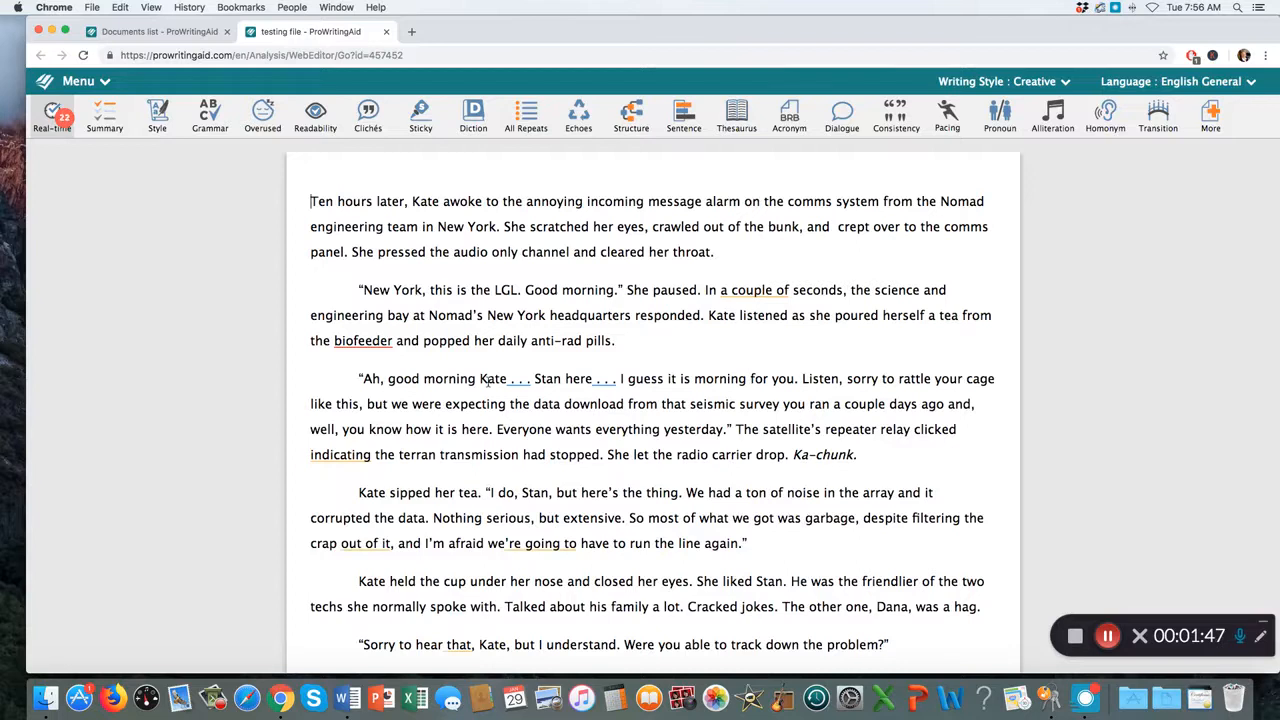
scroll(489, 381, "down", 3)
scroll(489, 381, "down", 5)
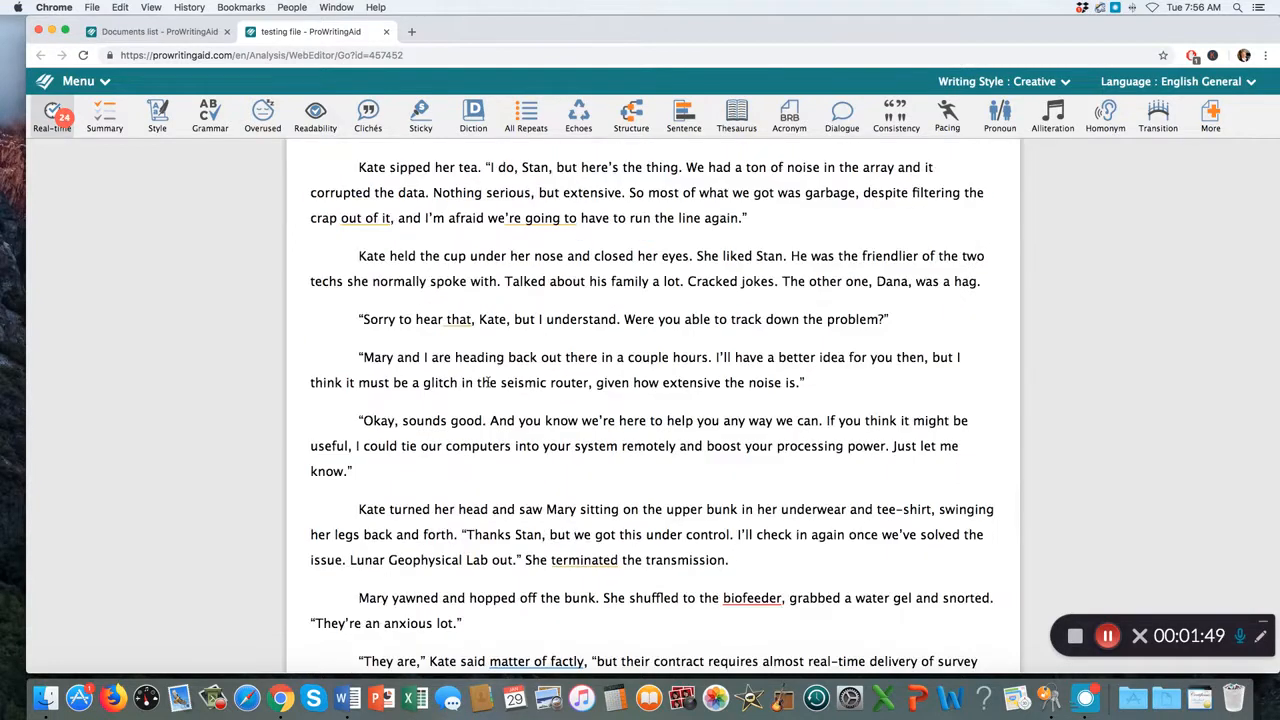
scroll(487, 382, "up", 8)
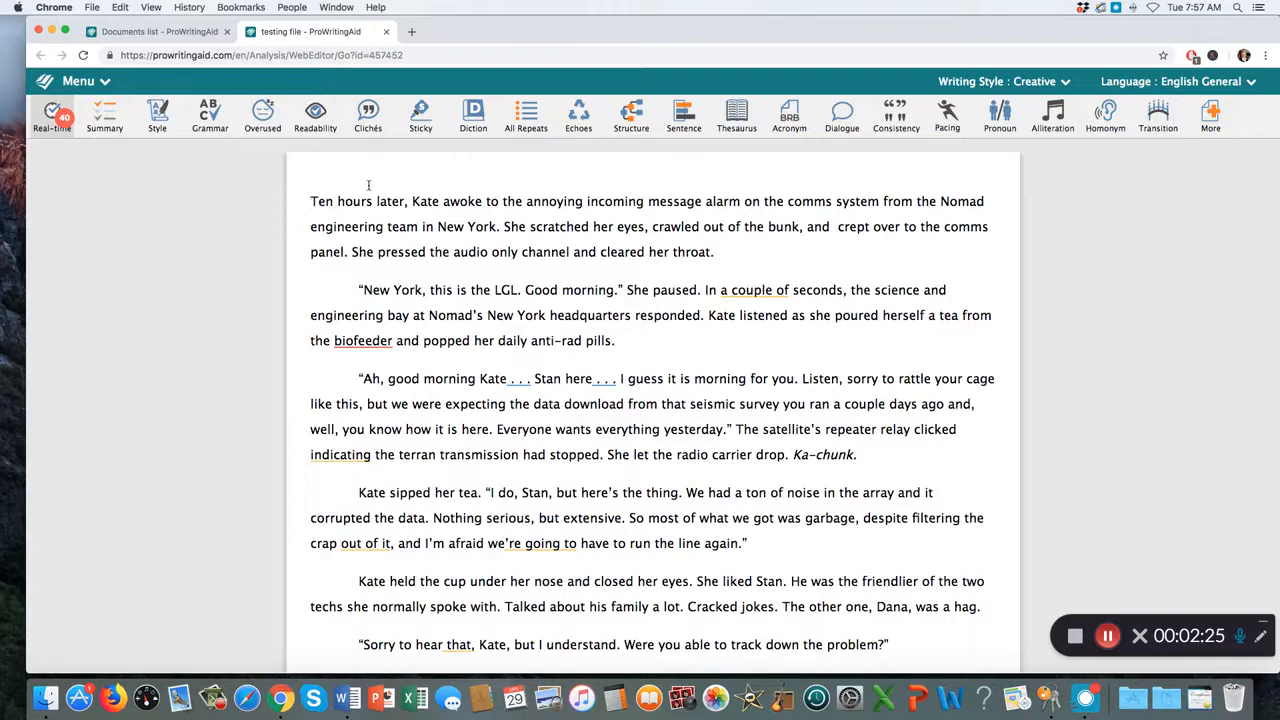
- Run the Summary report and examine the document scores, statistics, vocabulary and readability measures
left_click(107, 121)
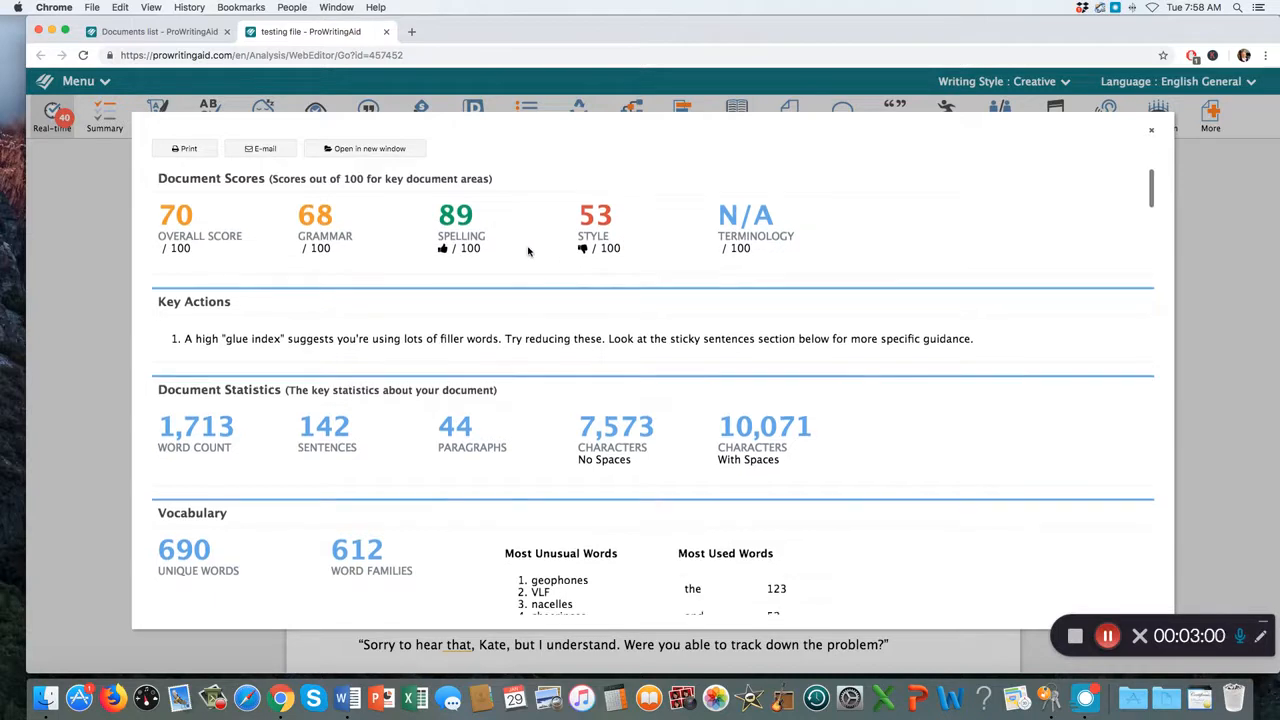
scroll(528, 251, "down", 2)
scroll(528, 251, "down", 2)
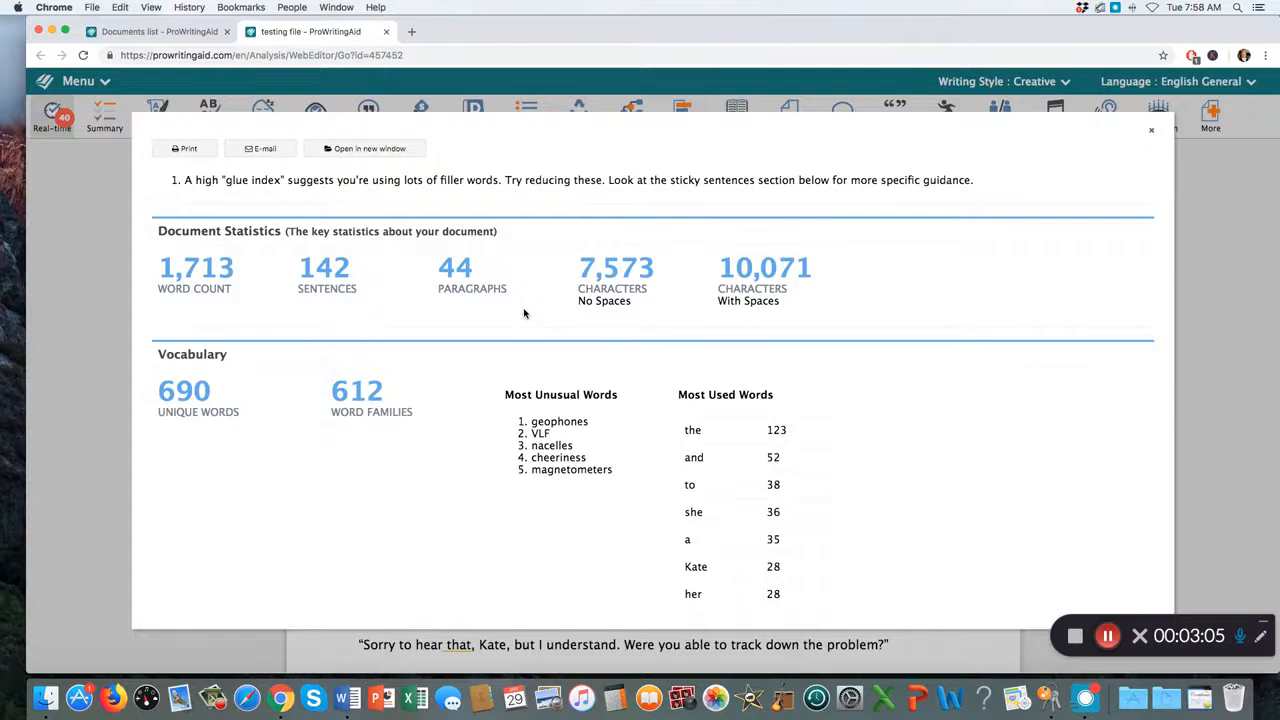
scroll(524, 314, "down", 3)
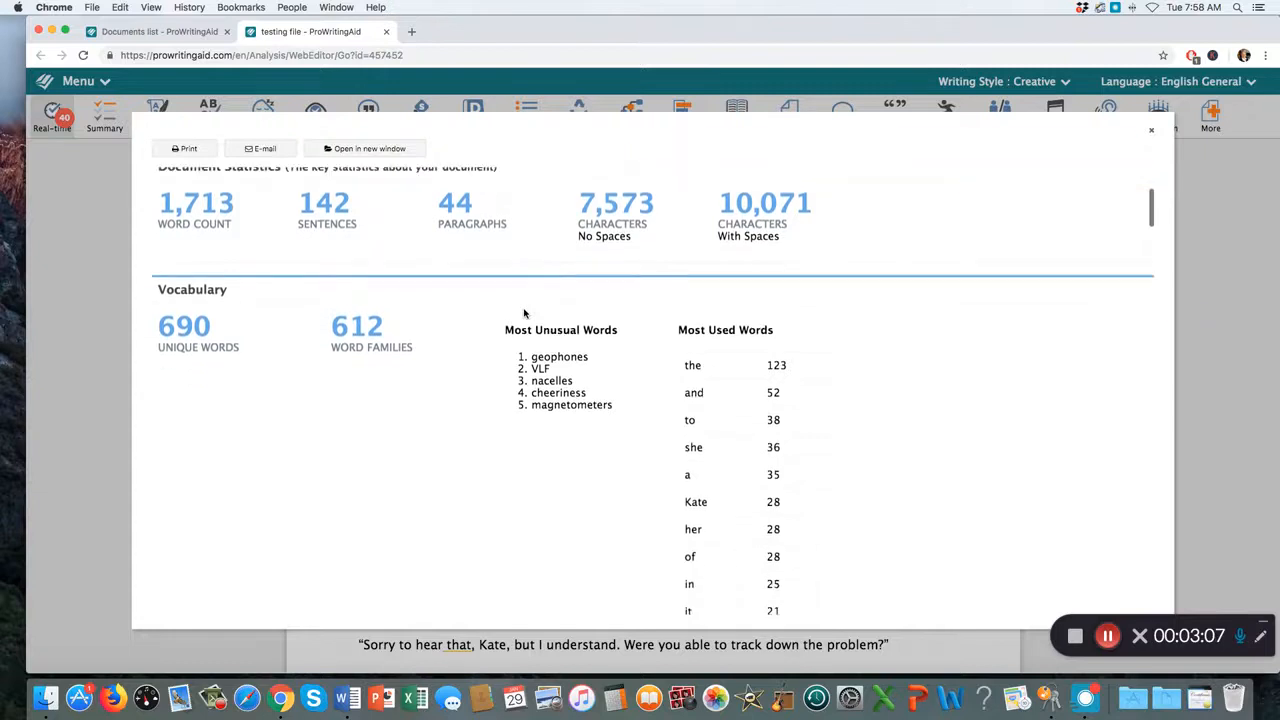
scroll(524, 314, "down", 3)
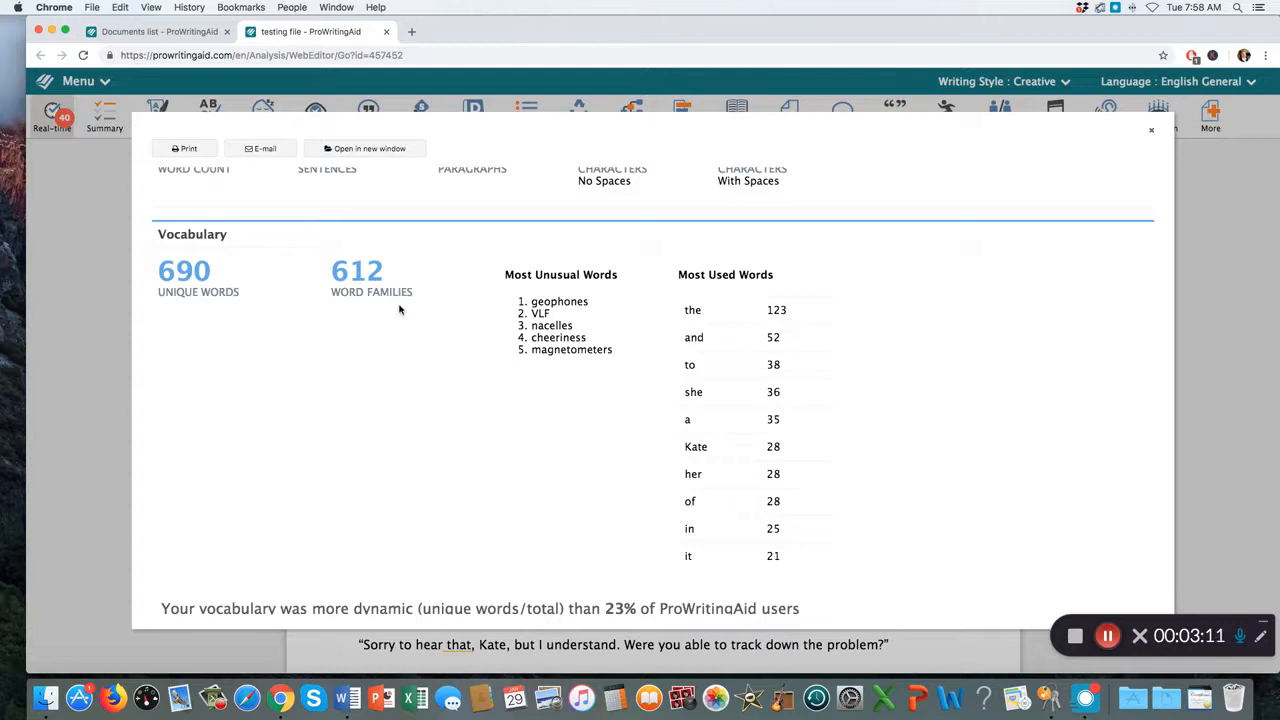
scroll(435, 365, "down", 1)
scroll(435, 365, "down", 10)
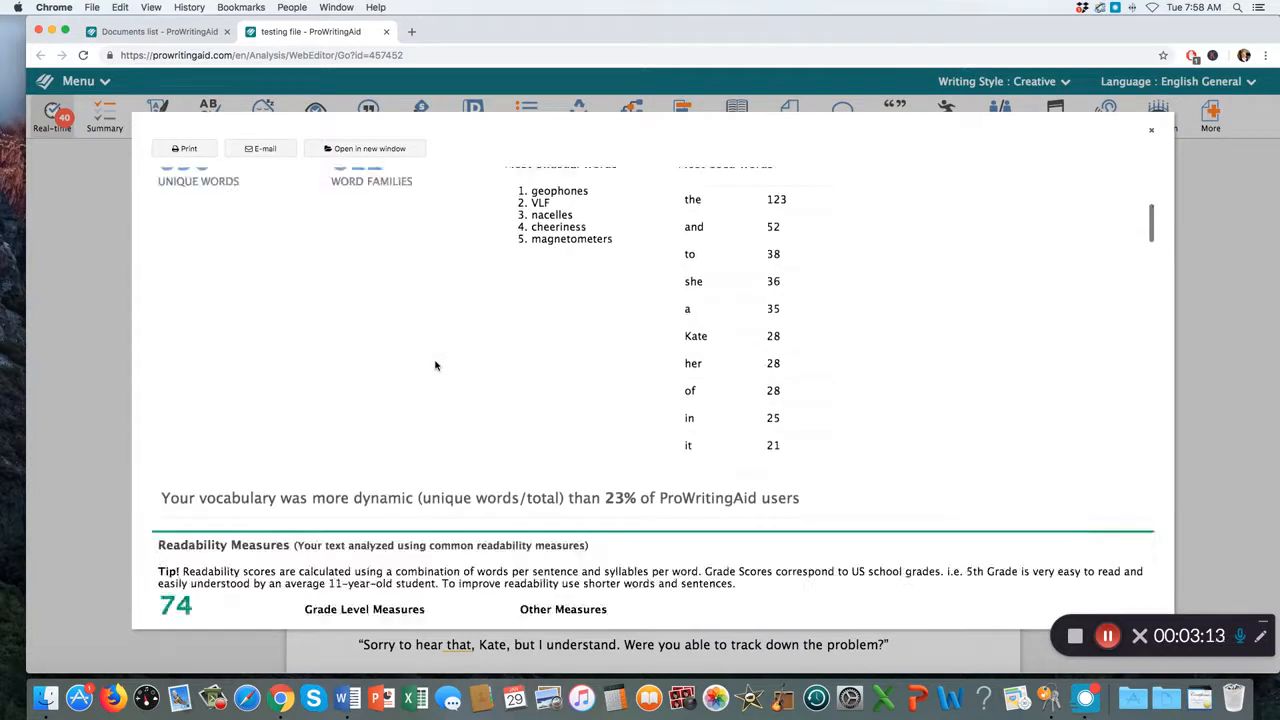
scroll(435, 365, "down", 3)
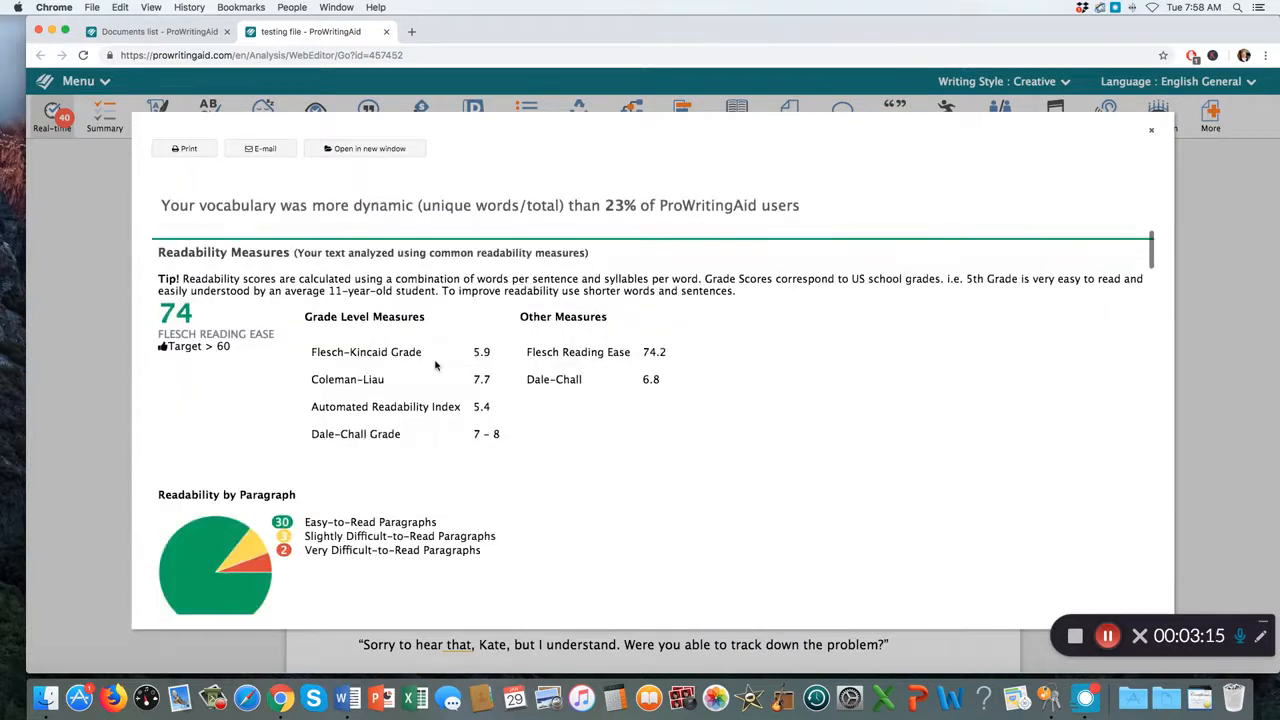
scroll(435, 365, "down", 1)
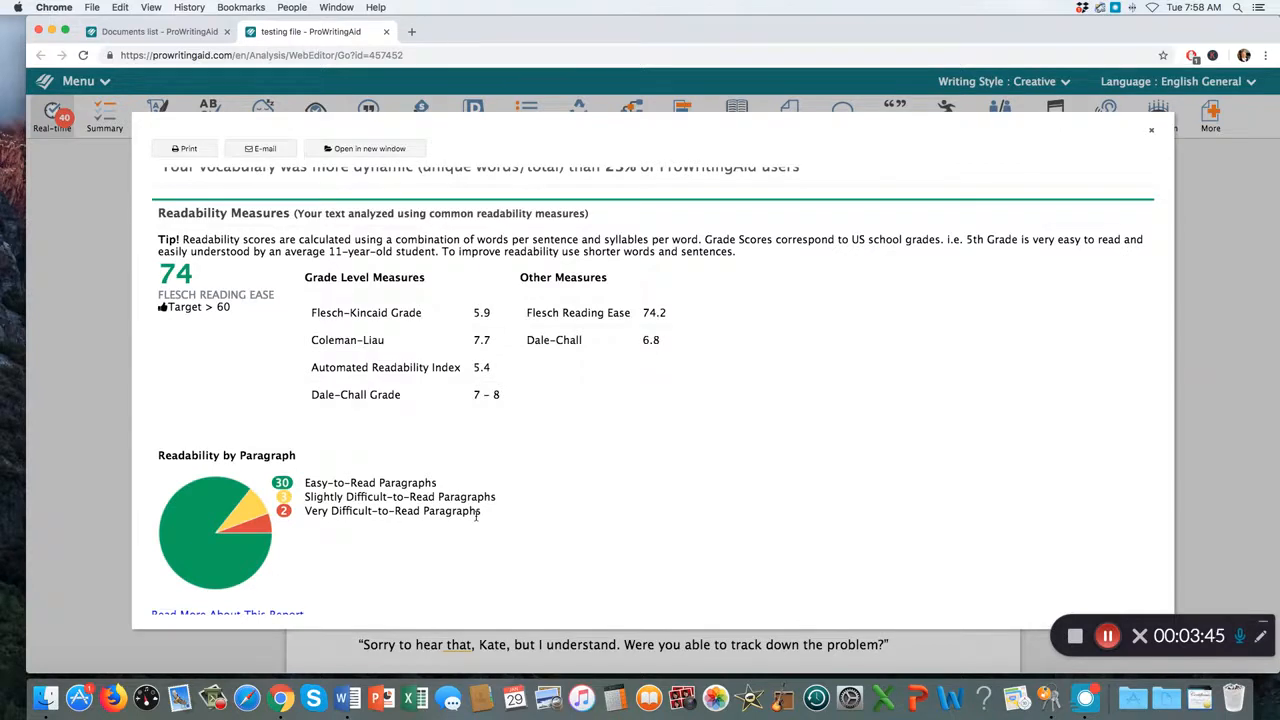
- Examine the overused words, sentence structure and sentence lengths sections of the Summary report
scroll(476, 515, "down", 5)
scroll(476, 515, "down", 5)
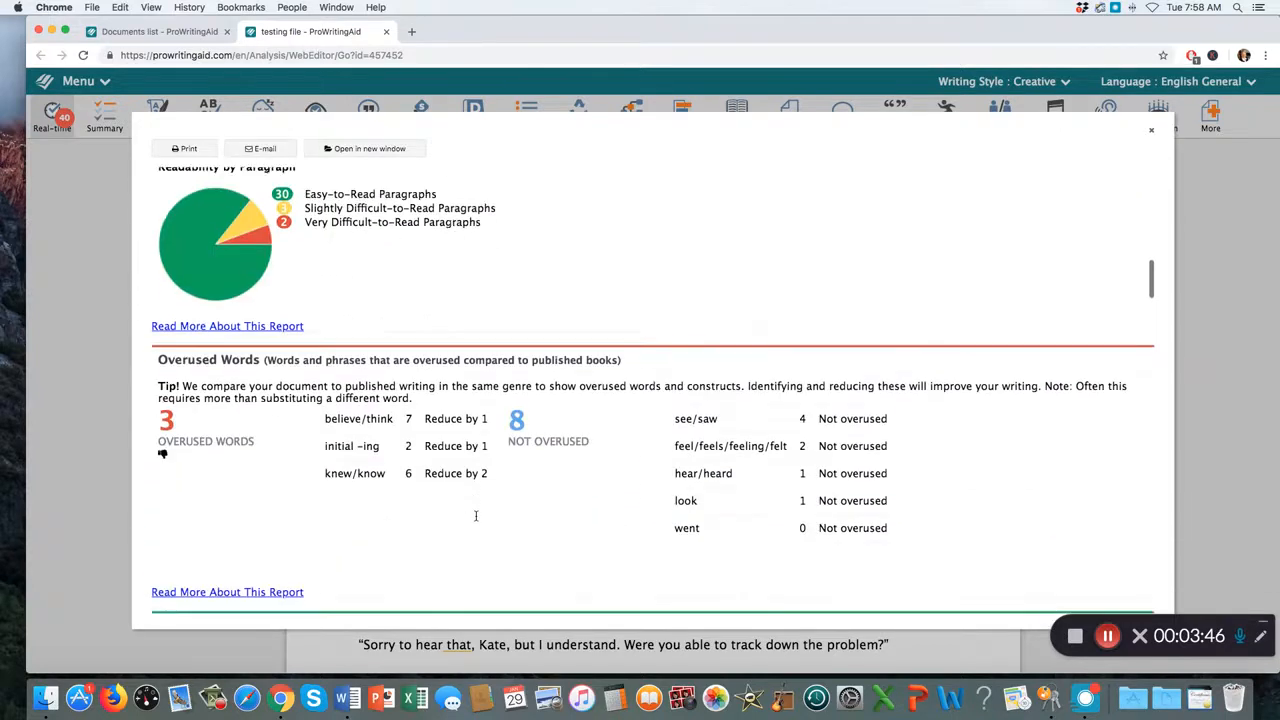
scroll(476, 516, "down", 2)
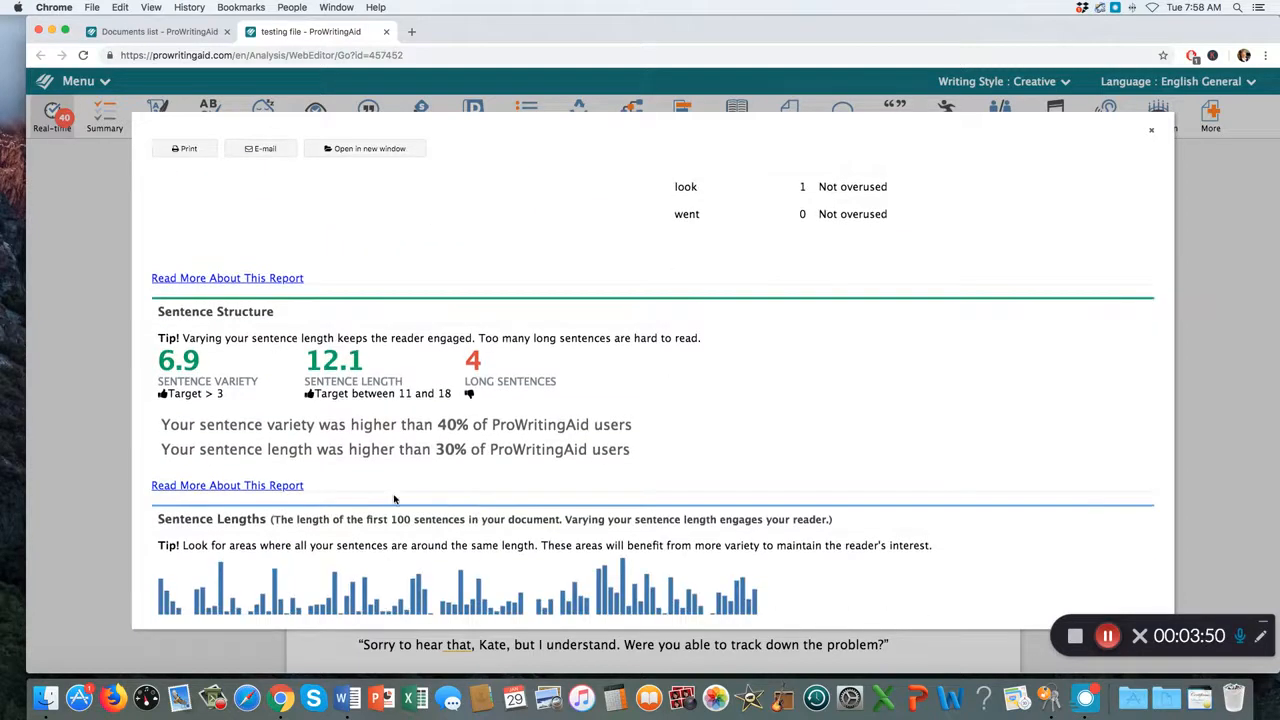
scroll(394, 499, "down", 2)
scroll(394, 499, "down", 2)
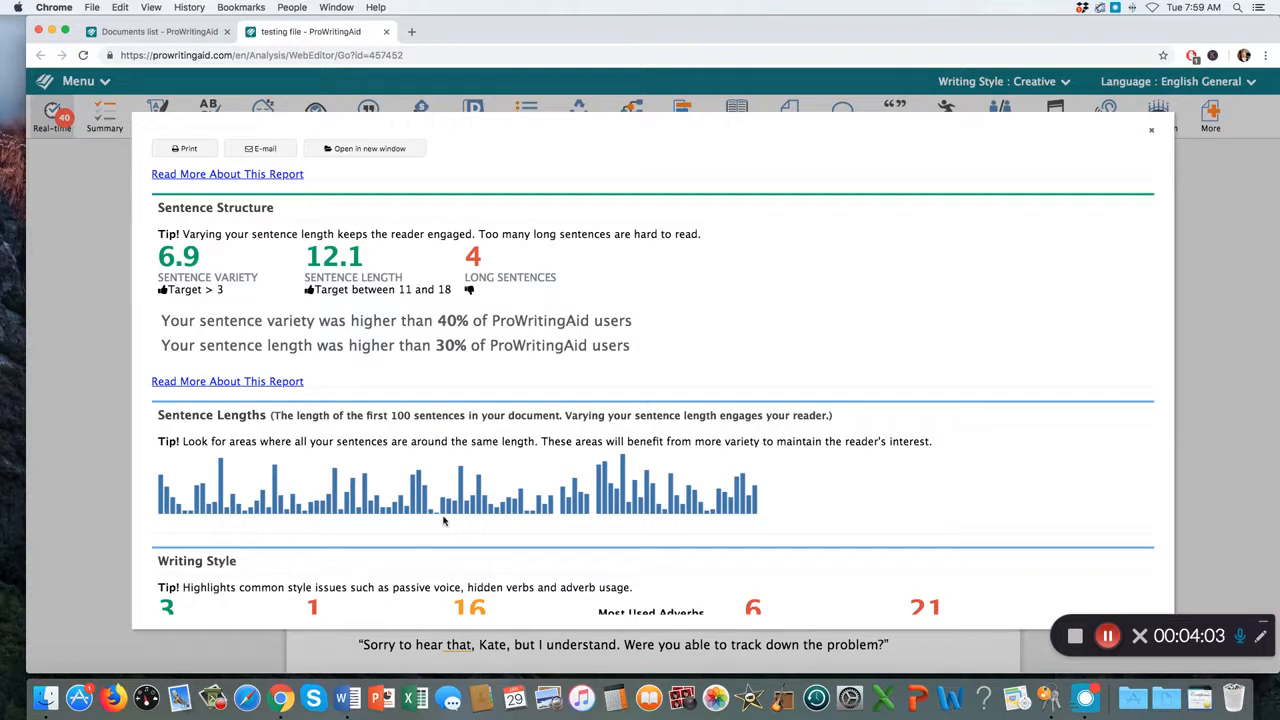
- Review the Summary report's writing style and grammar and spelling sections, and close the report
scroll(444, 520, "down", 3)
scroll(444, 520, "down", 3)
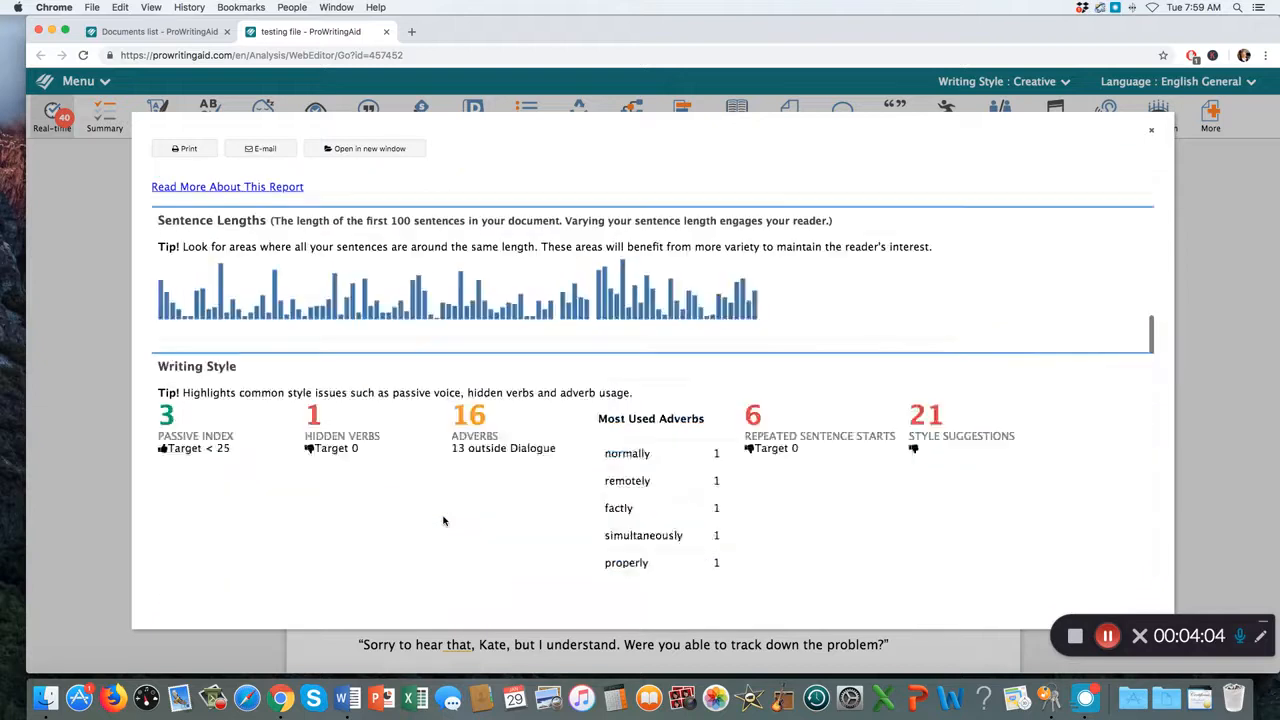
scroll(444, 520, "down", 1)
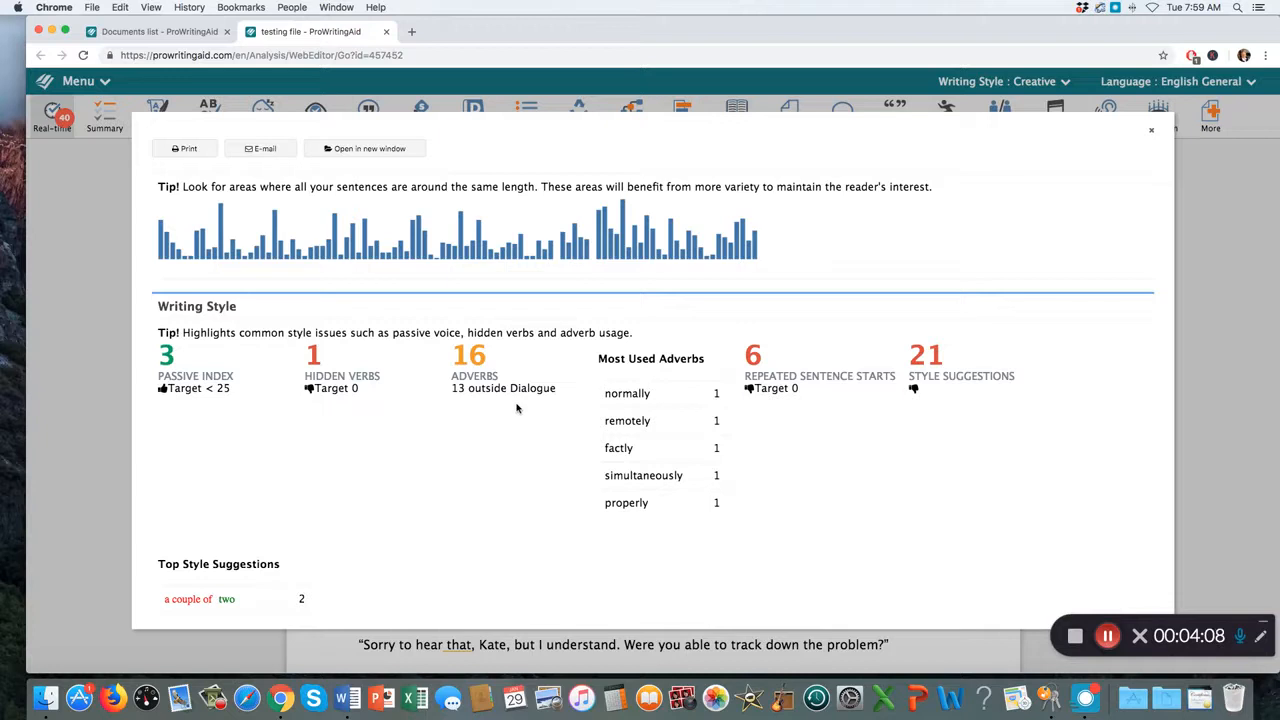
scroll(497, 425, "down", 1)
scroll(497, 425, "down", 2)
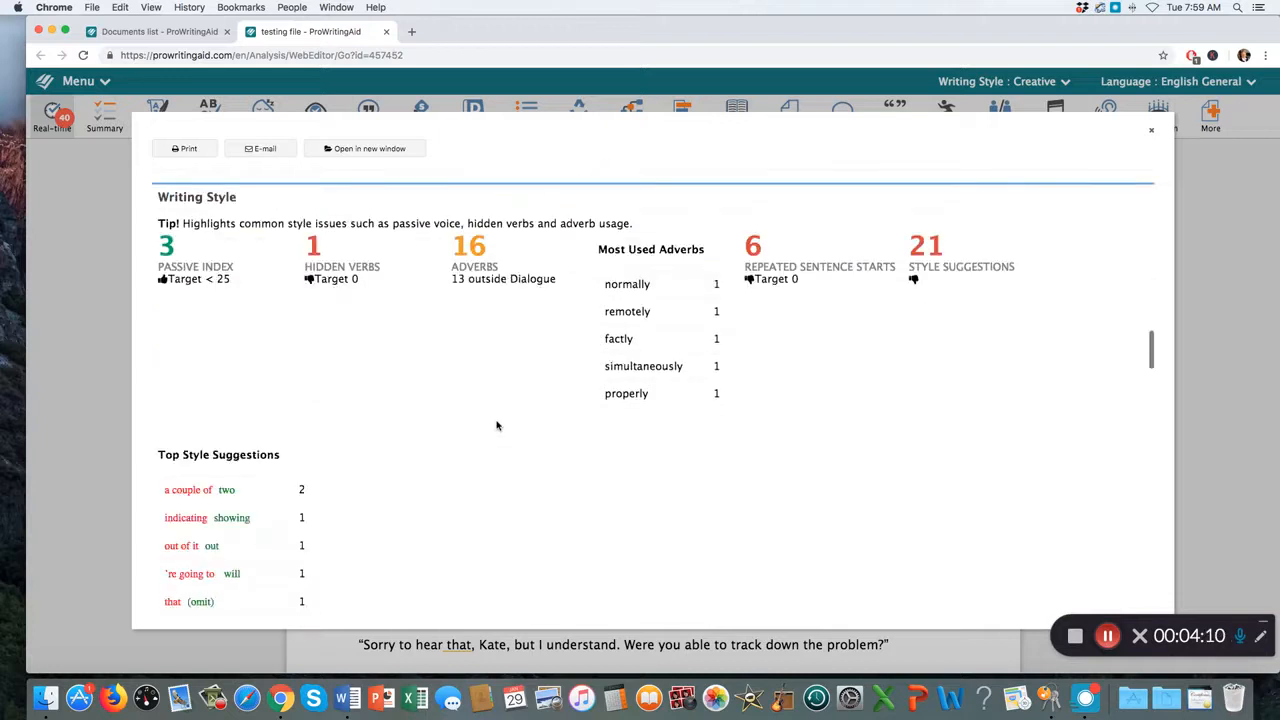
scroll(497, 425, "down", 3)
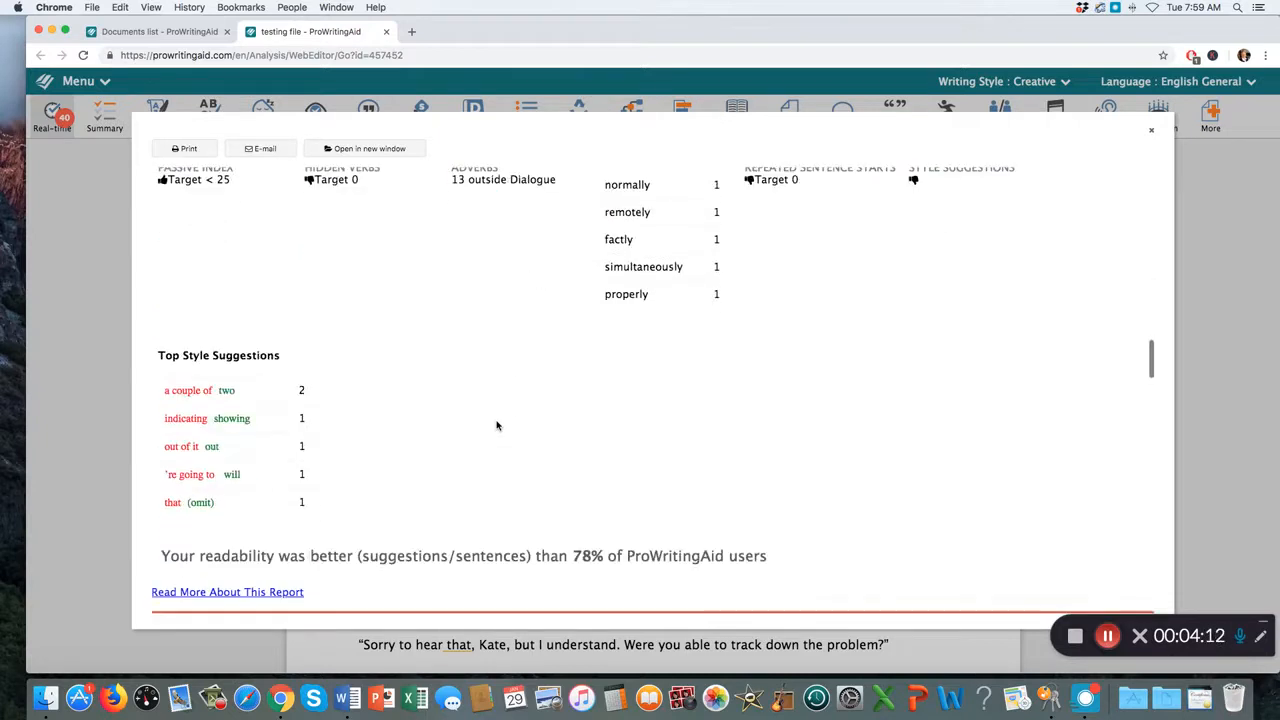
scroll(497, 425, "down", 1)
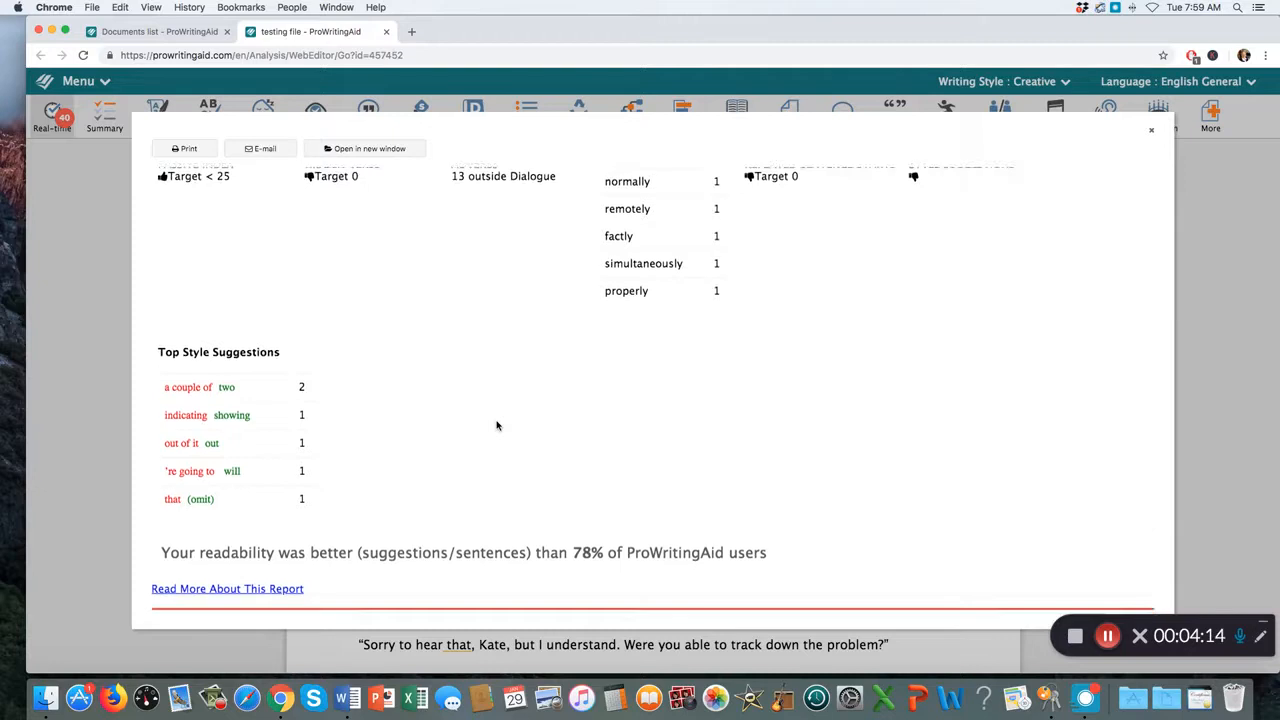
scroll(497, 425, "down", 3)
scroll(497, 425, "down", 2)
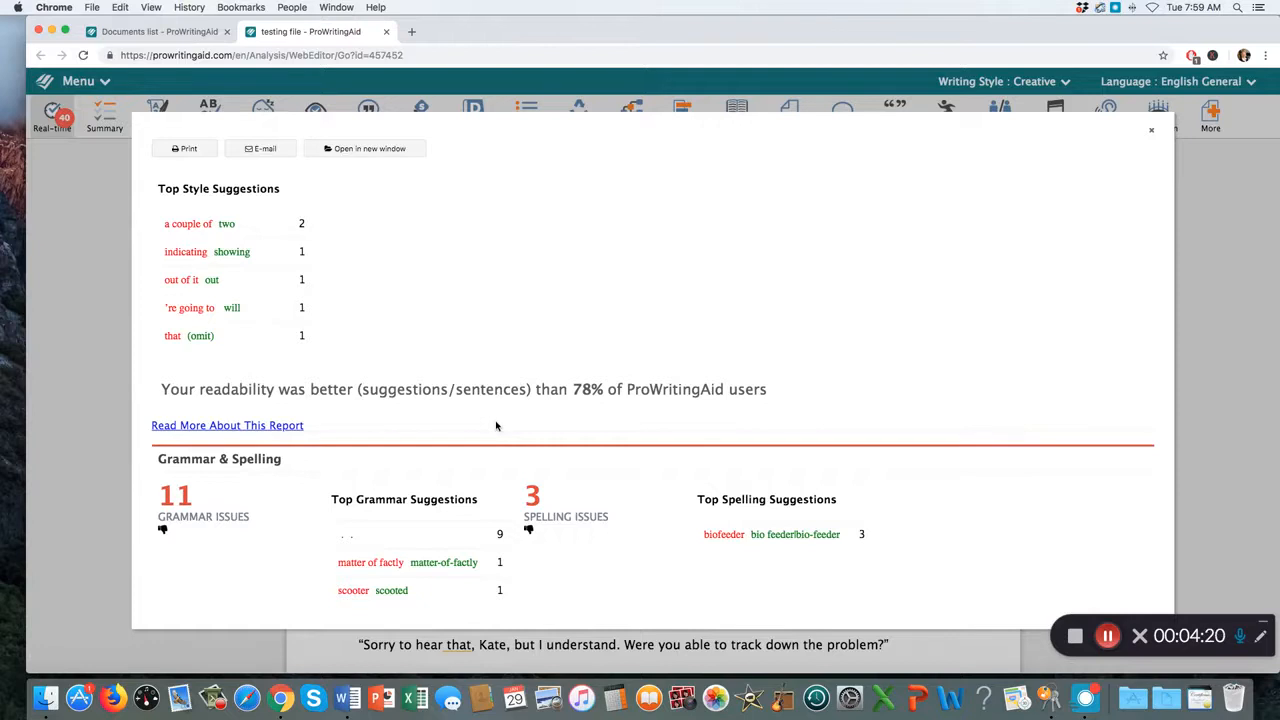
scroll(494, 430, "down", 3)
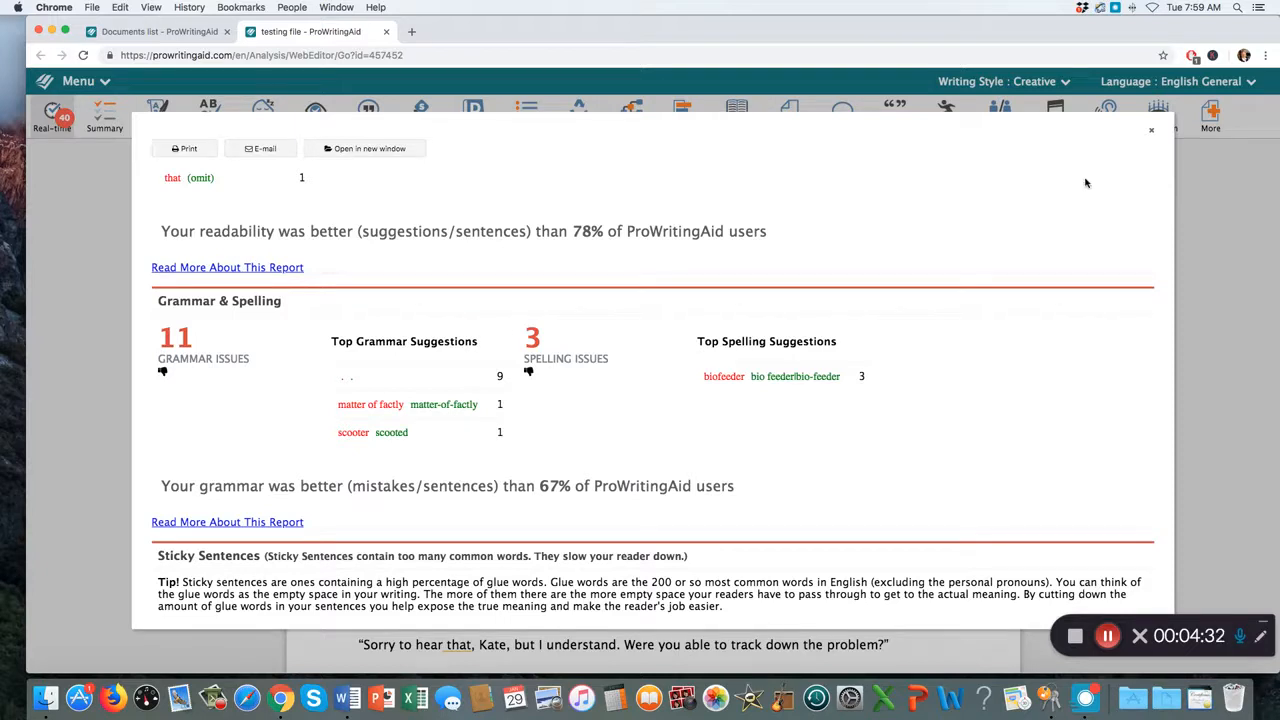
left_click(1152, 133)
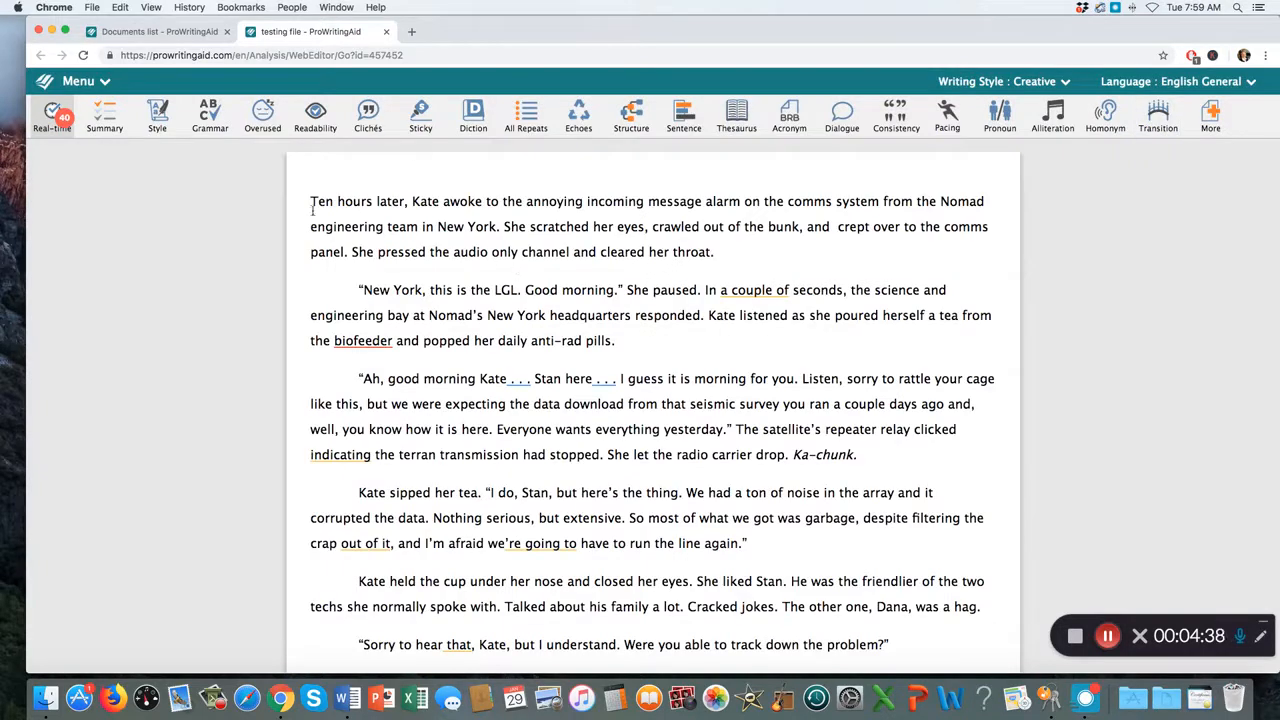
- Run the Style report on the document and review its issue categories
left_click(157, 117)
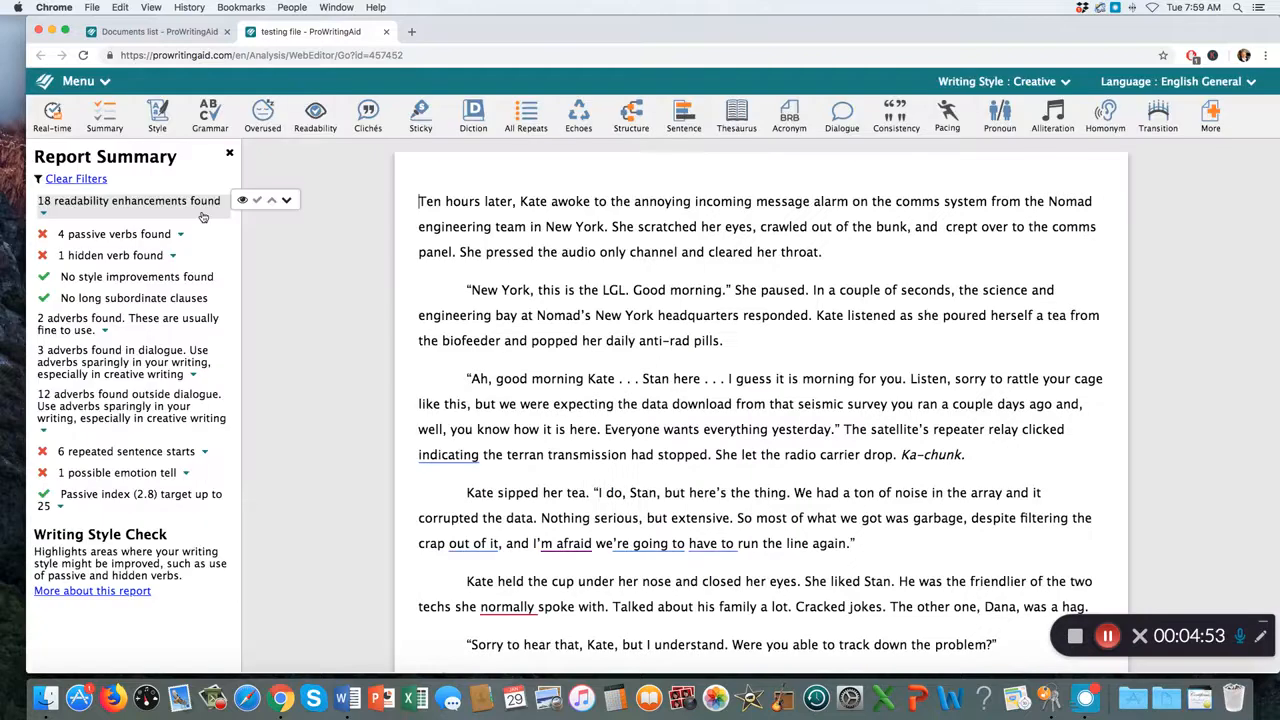
mouse_move(72, 240)
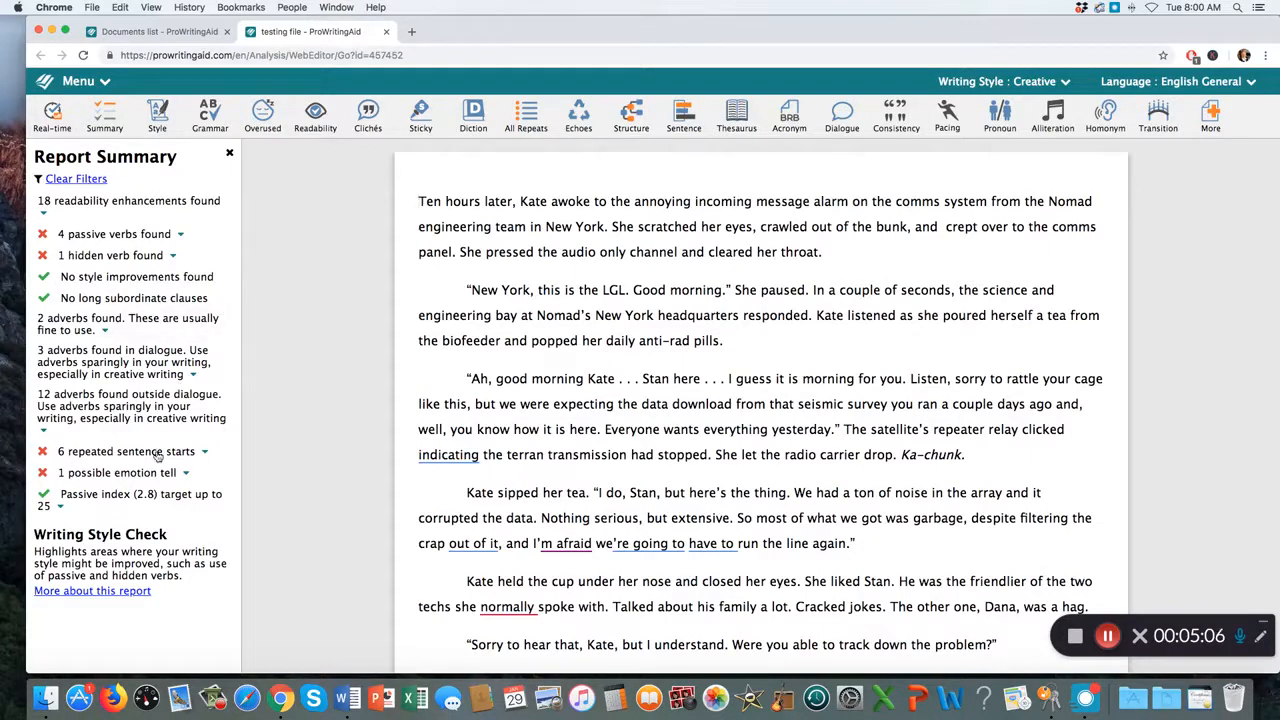
mouse_move(172, 459)
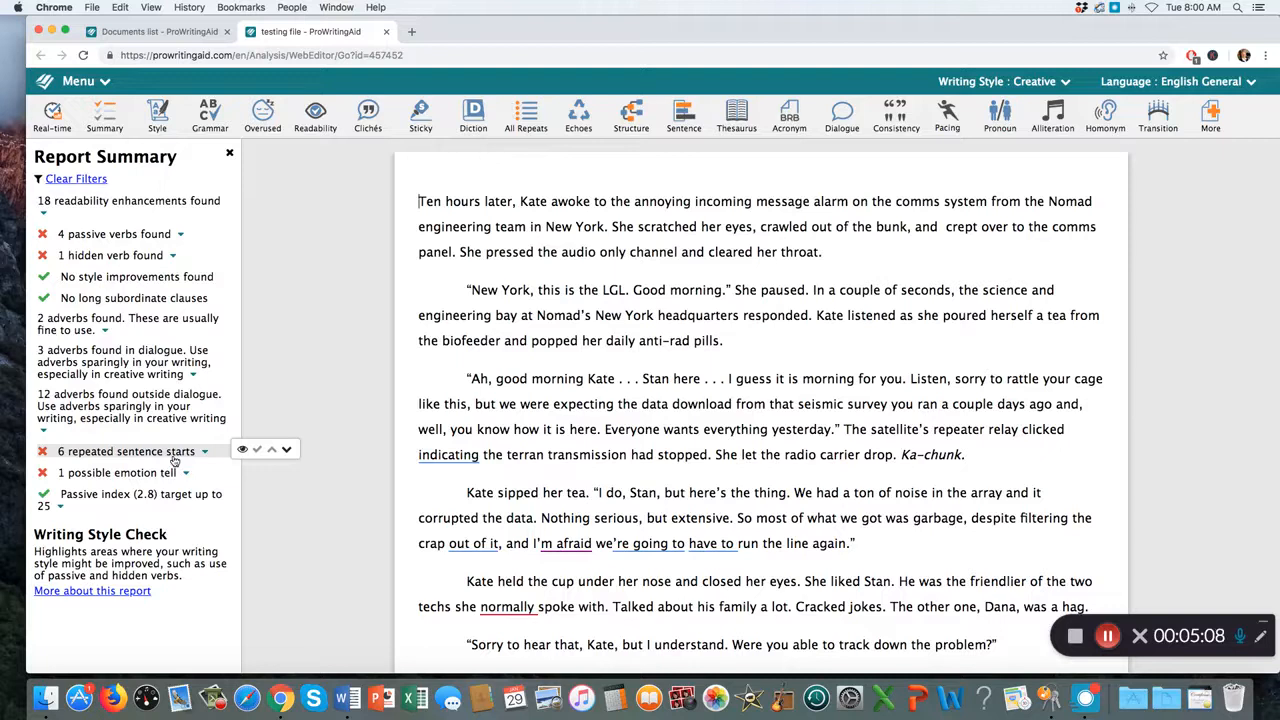
mouse_move(136, 237)
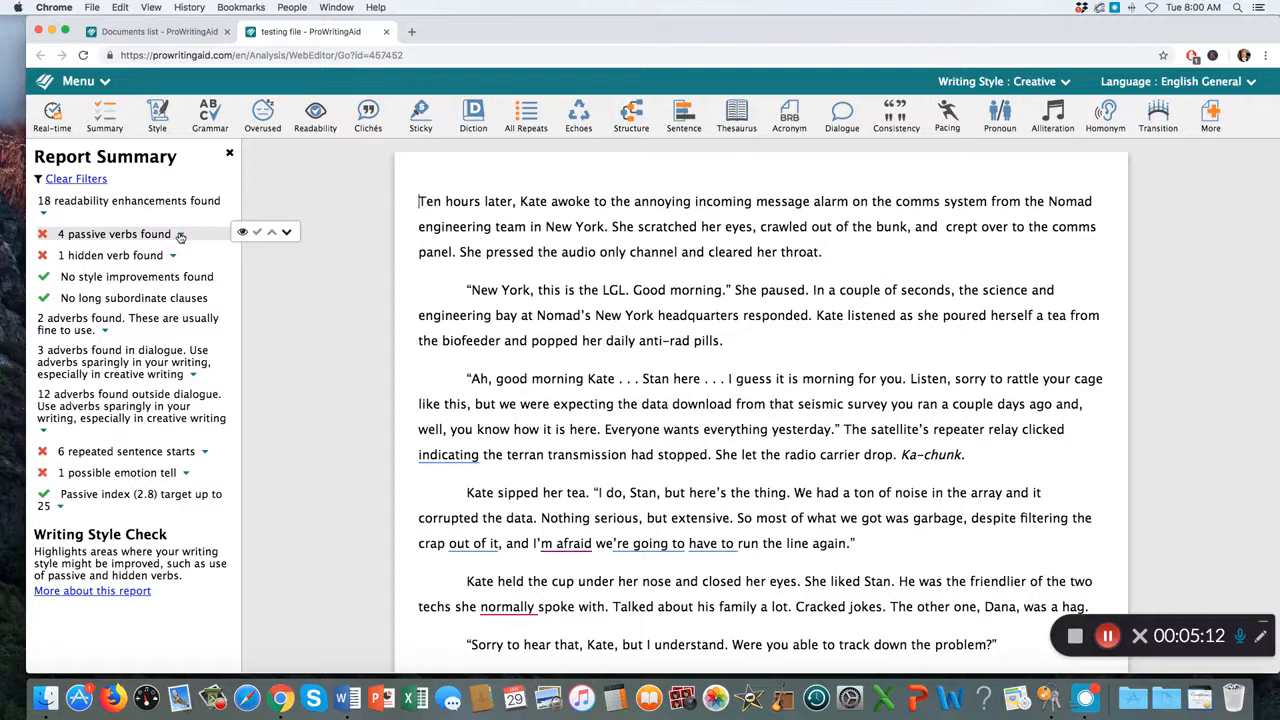
- Locate the passive verb "be gone" through the passive verbs list and ignore its suggestion
left_click(180, 235)
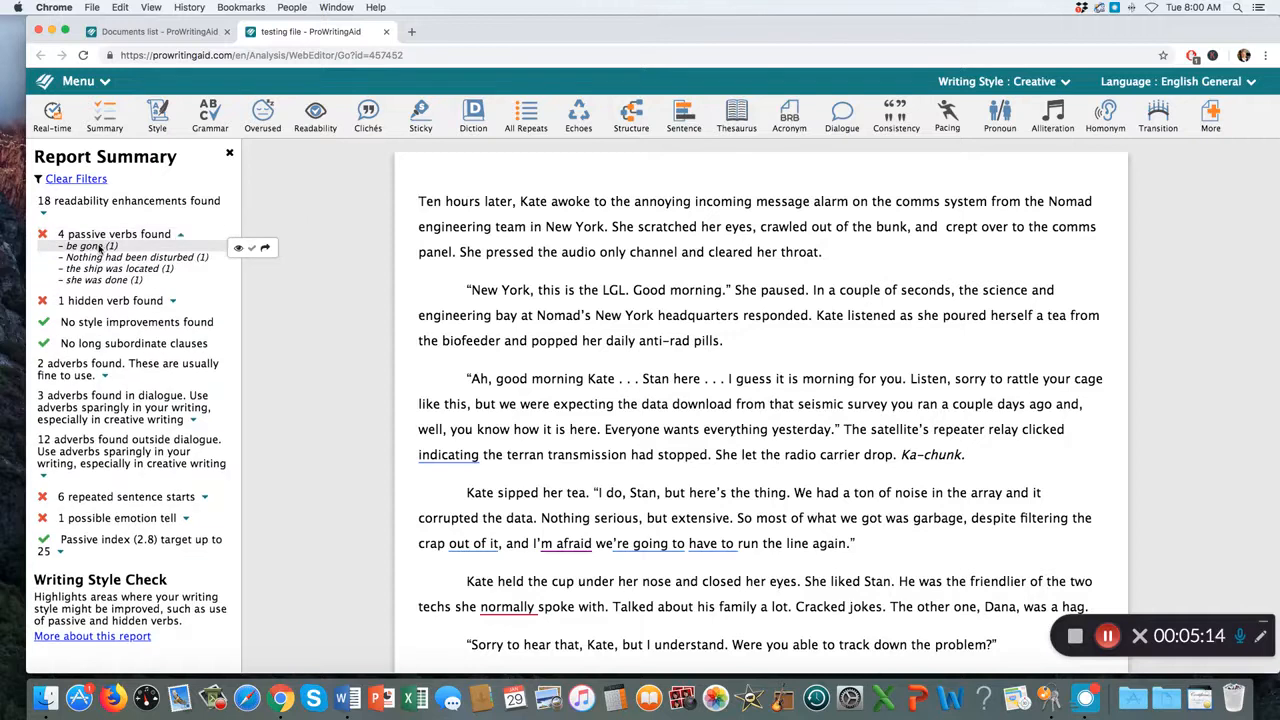
left_click(265, 248)
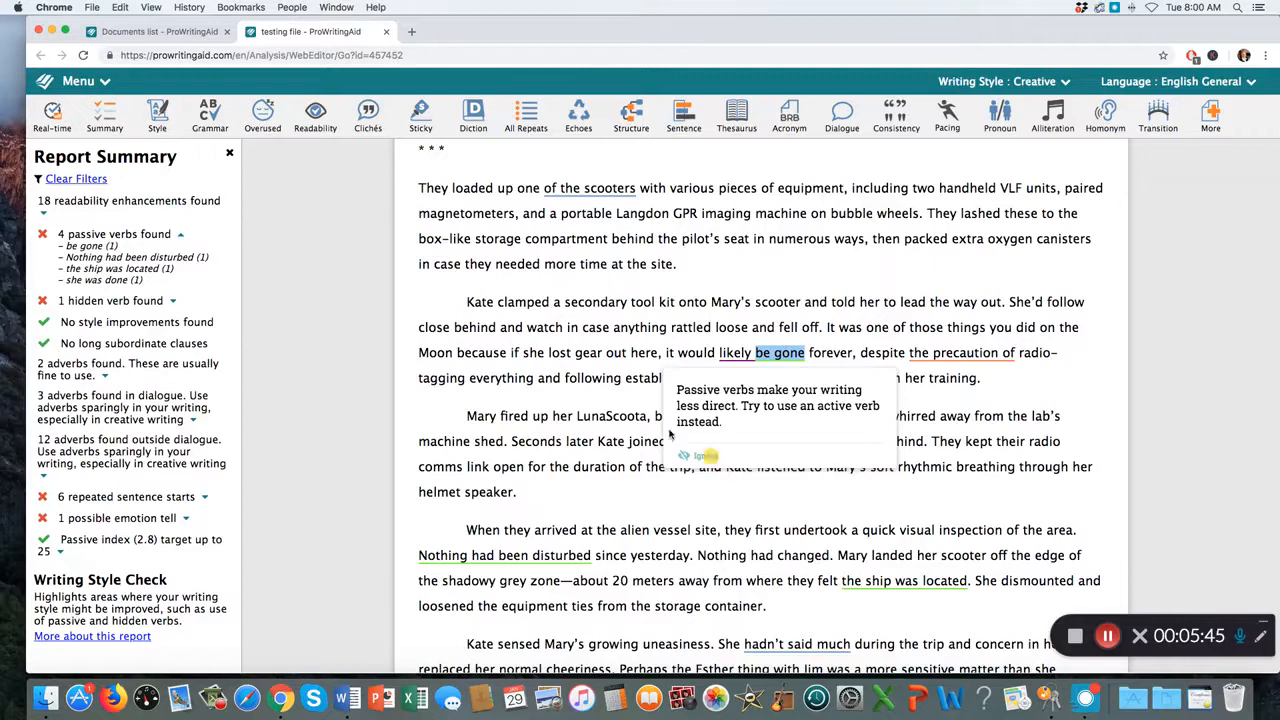
left_click(703, 456)
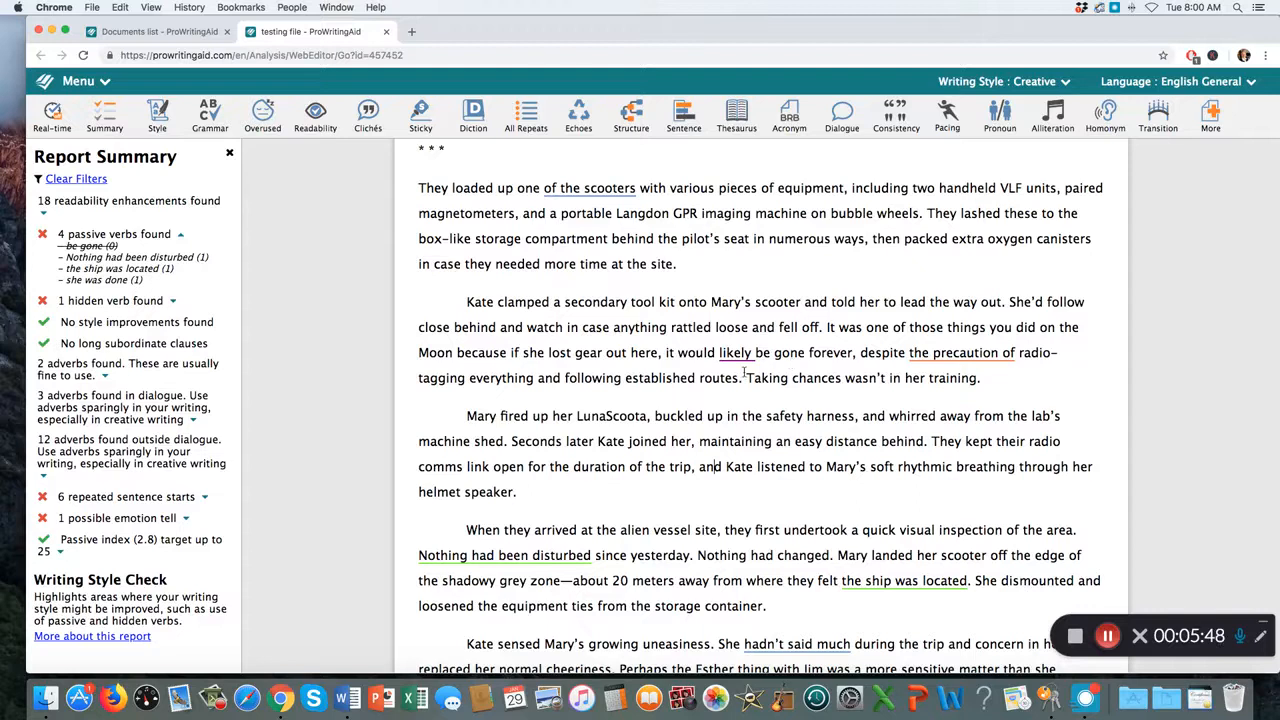
- Accept the suggestion to remove the adverb "likely" before "be gone forever"
left_click(737, 357)
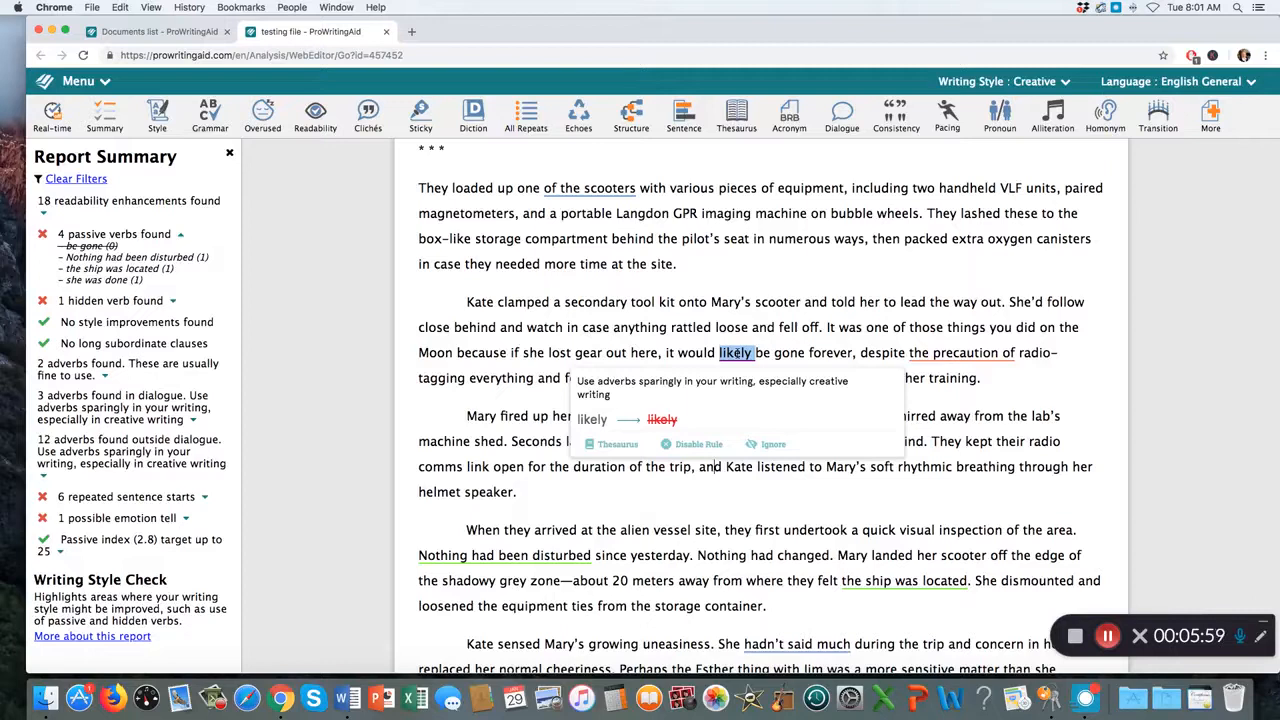
left_click(660, 423)
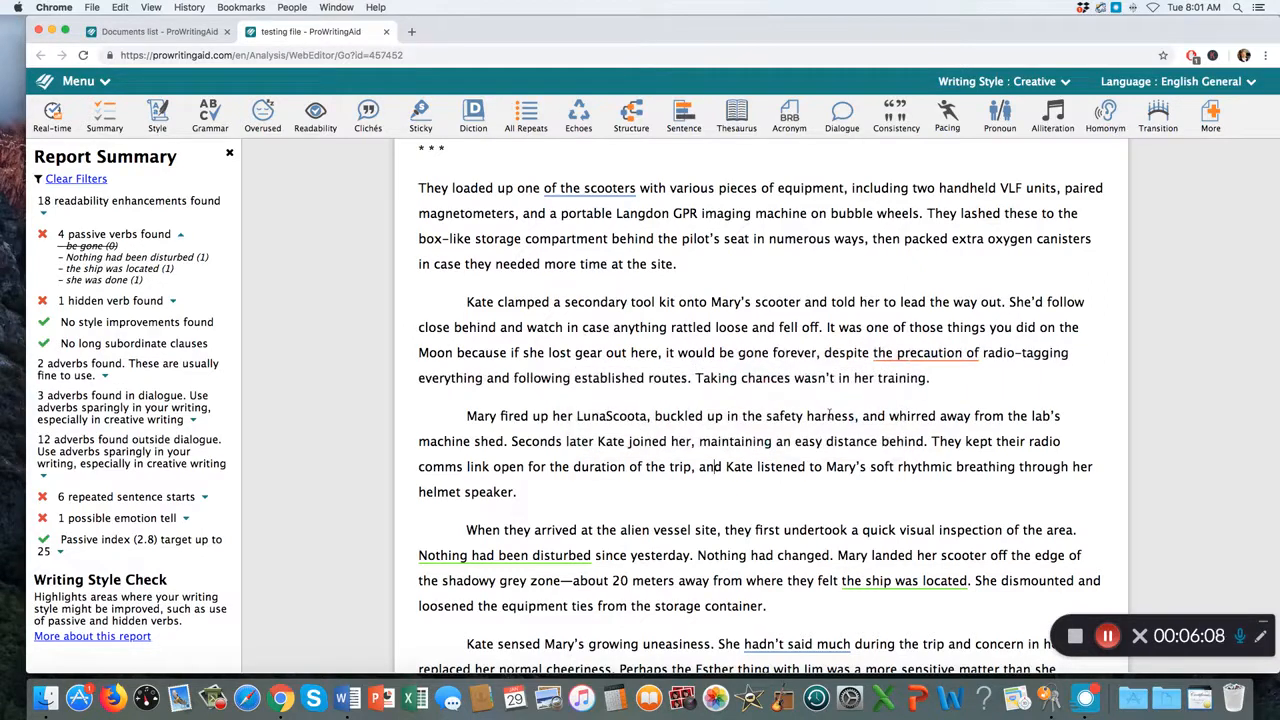
mouse_move(127, 263)
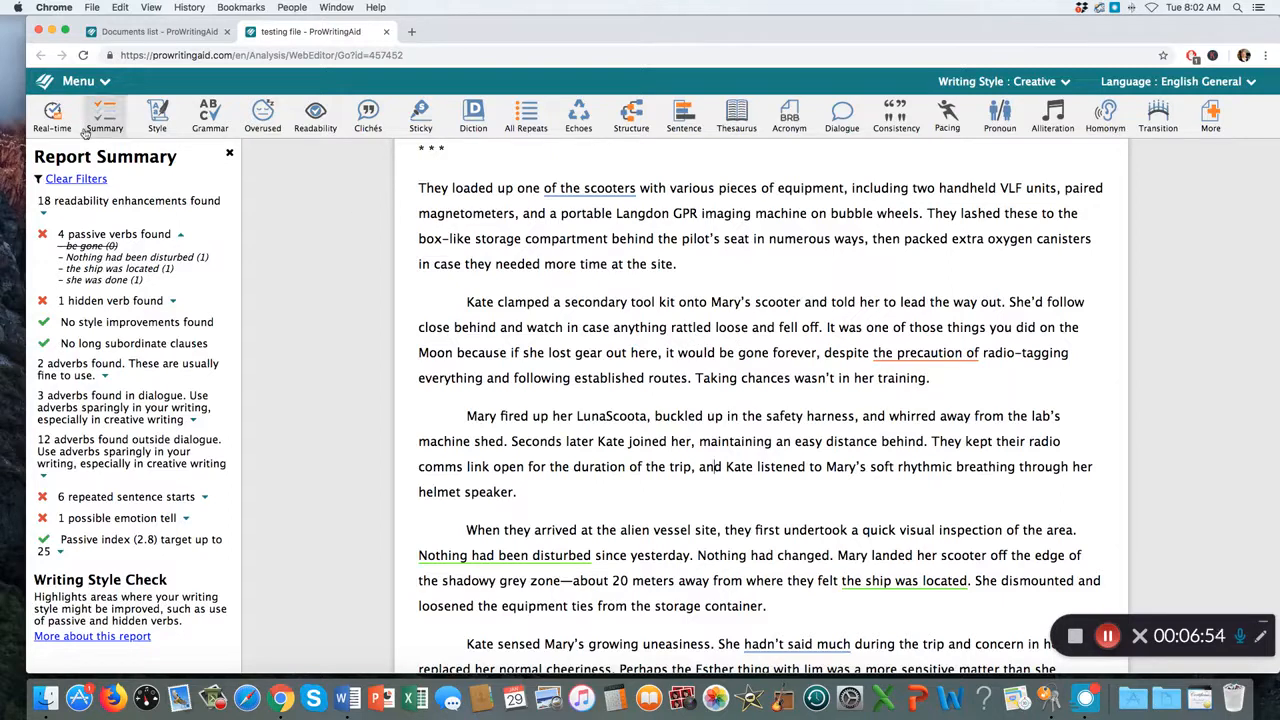
- Run the Grammar report, locate the unknown word "biofeeder" through the spelling issues list and ignore its suggestion
left_click(213, 116)
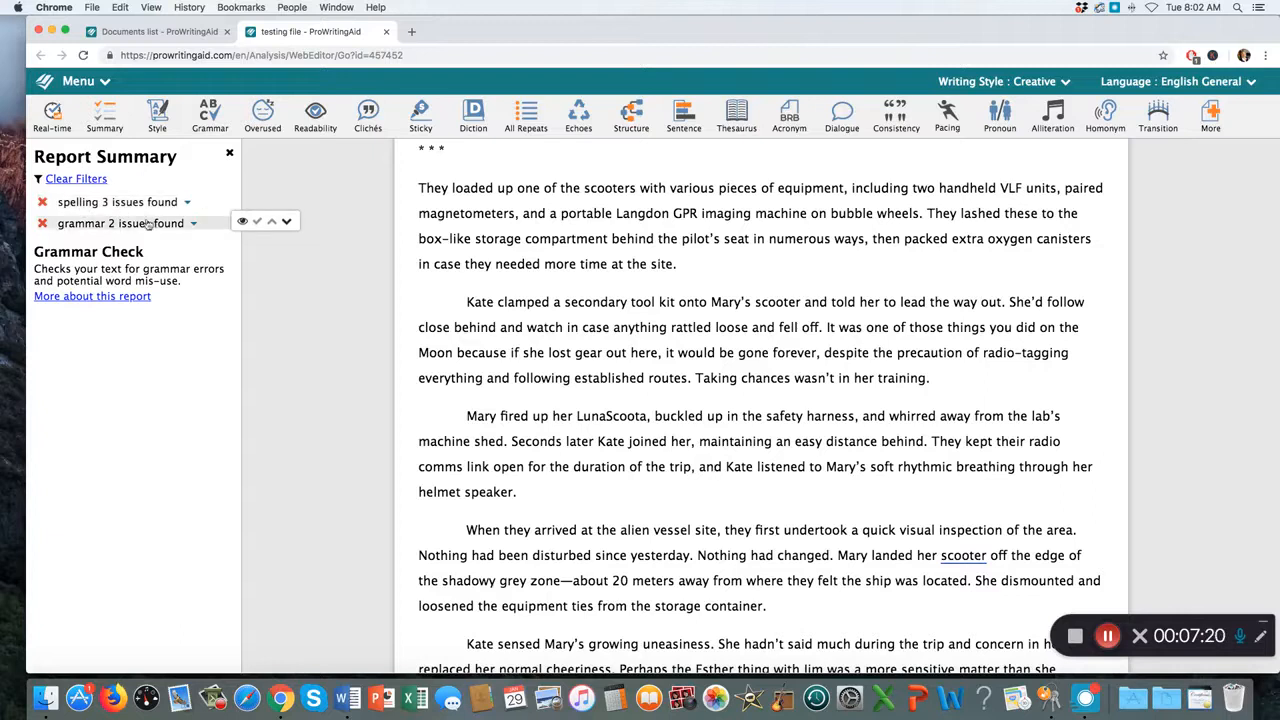
left_click(185, 203)
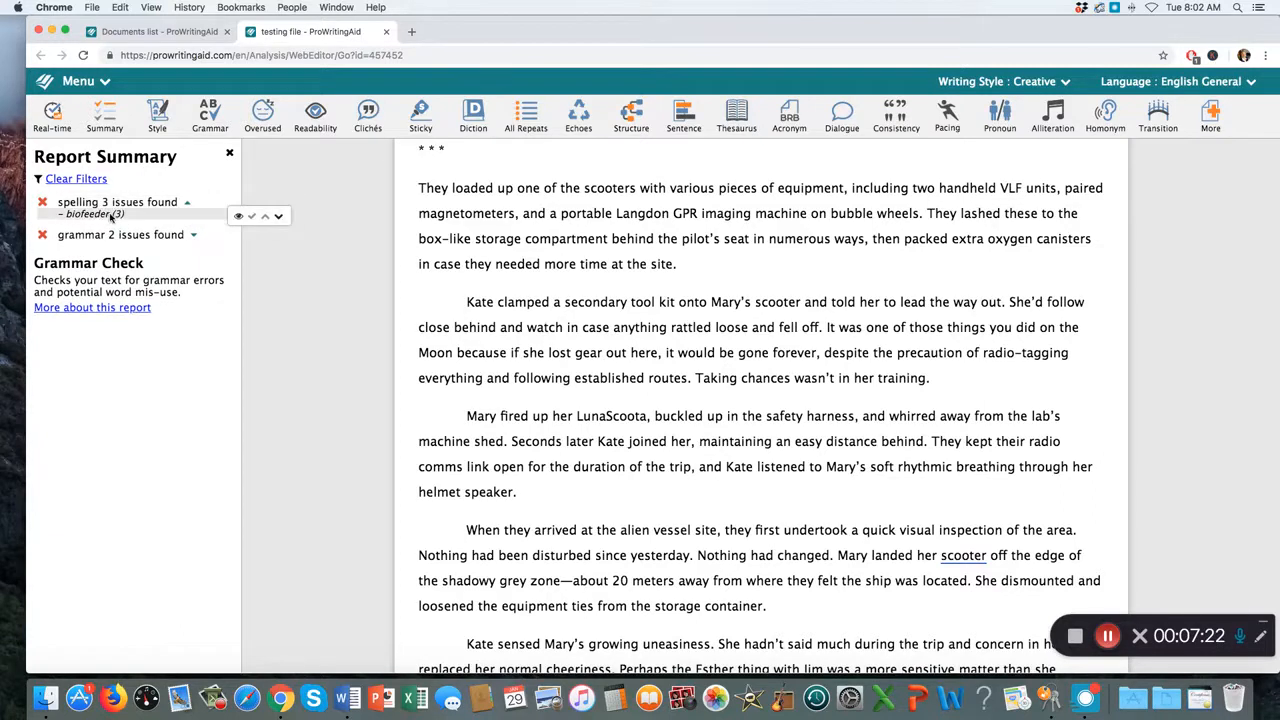
left_click(278, 216)
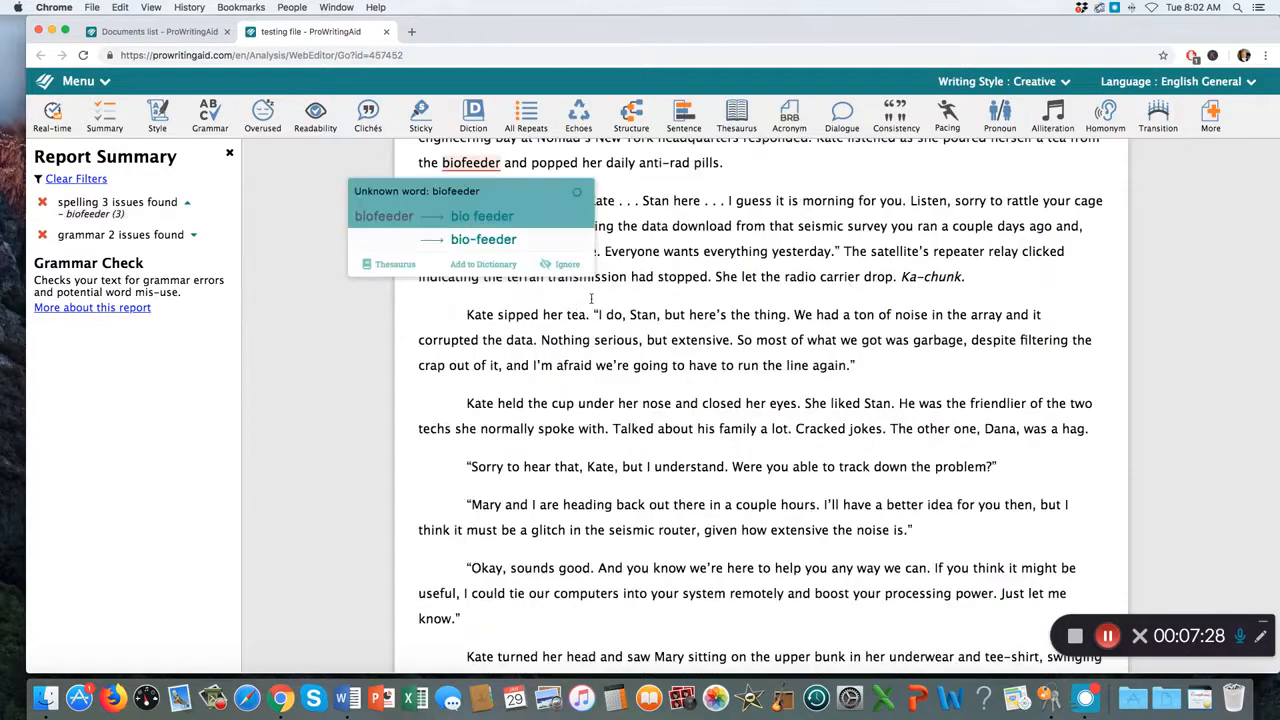
scroll(590, 300, "up", 3)
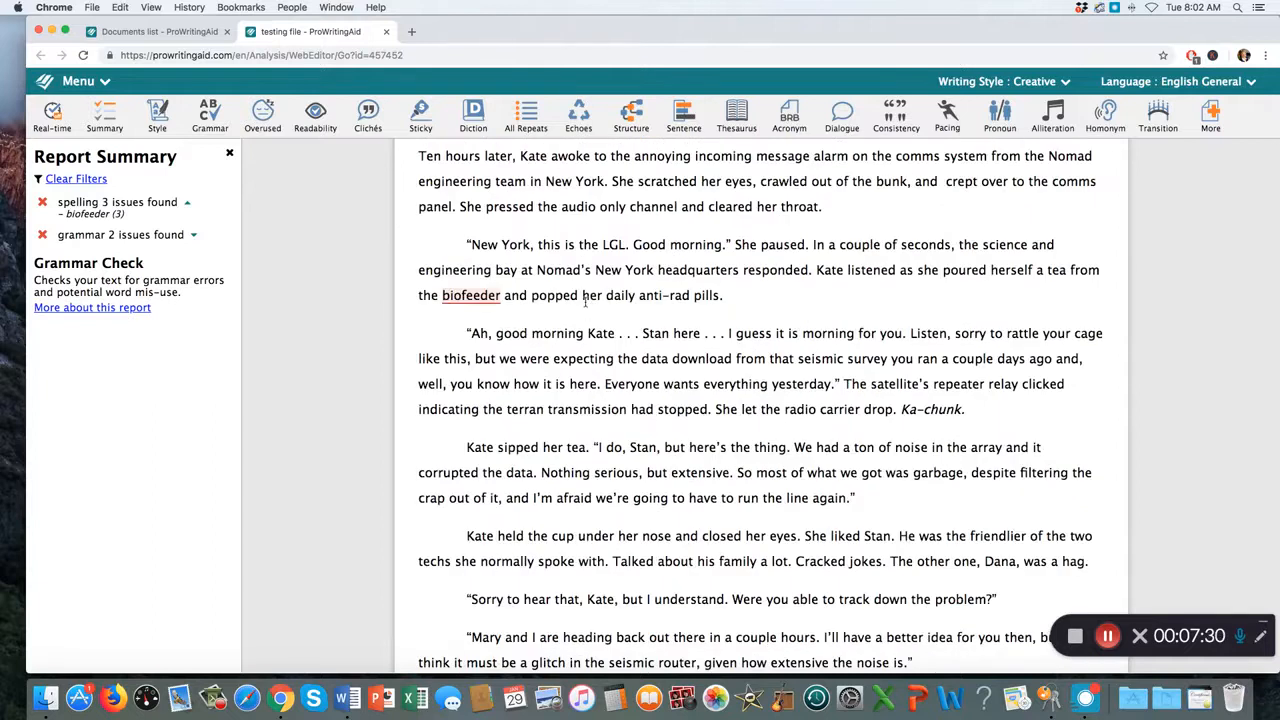
scroll(581, 319, "up", 1)
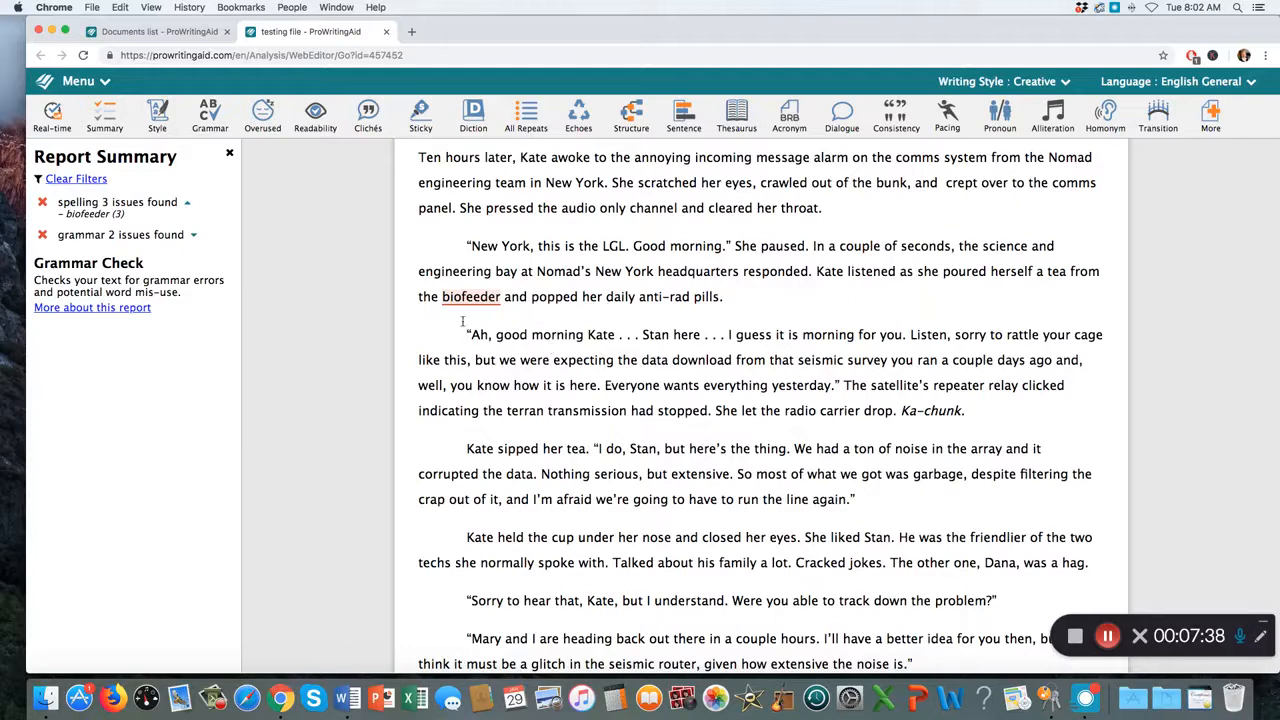
mouse_move(473, 298)
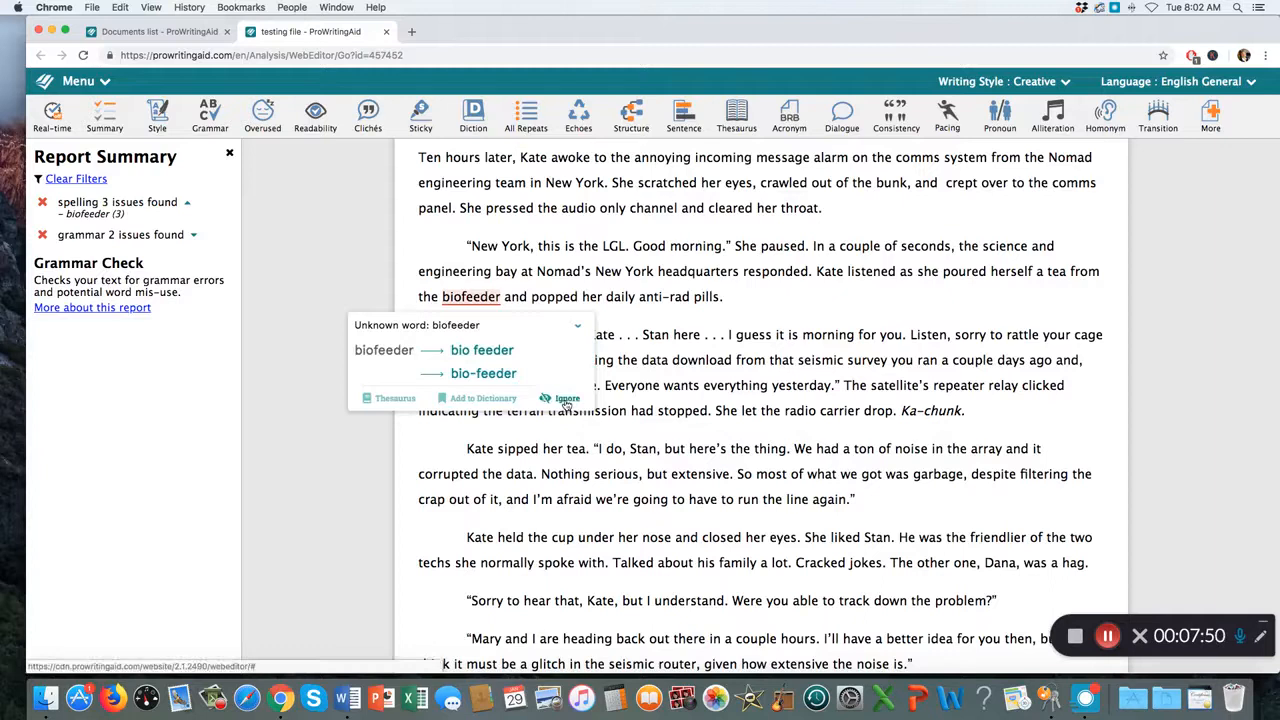
left_click(566, 399)
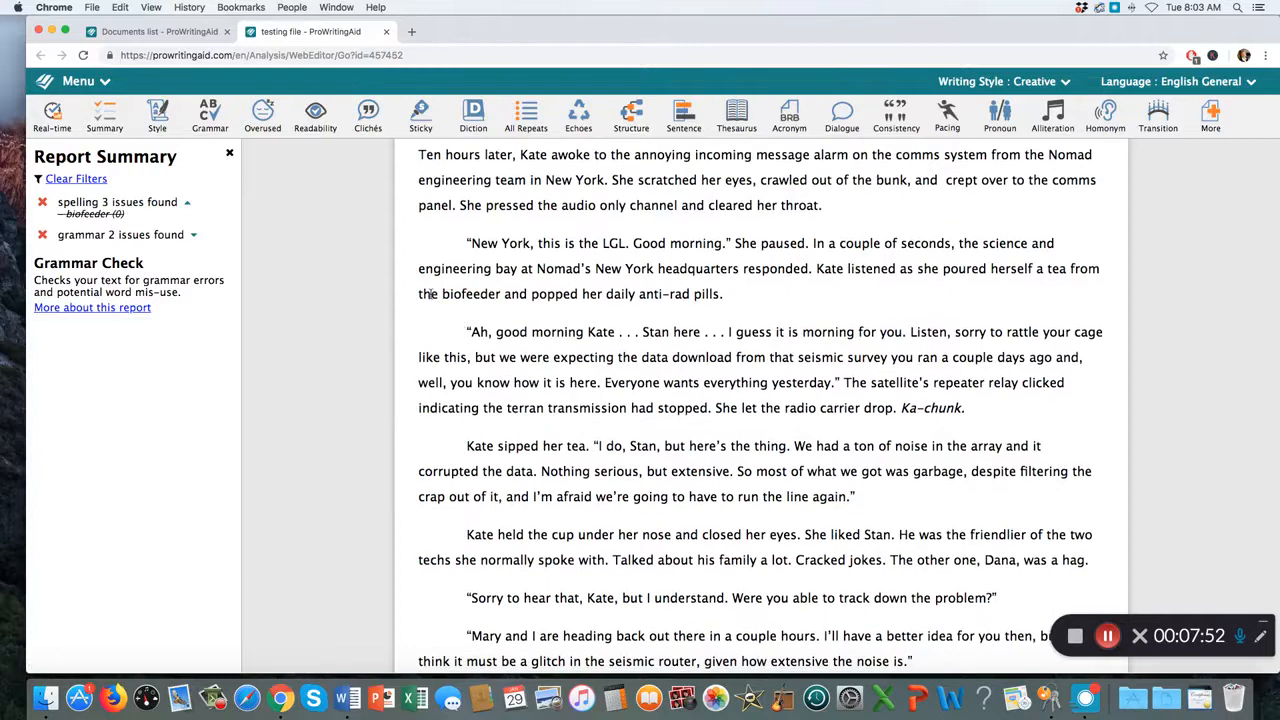
left_click_drag(432, 294, 527, 296)
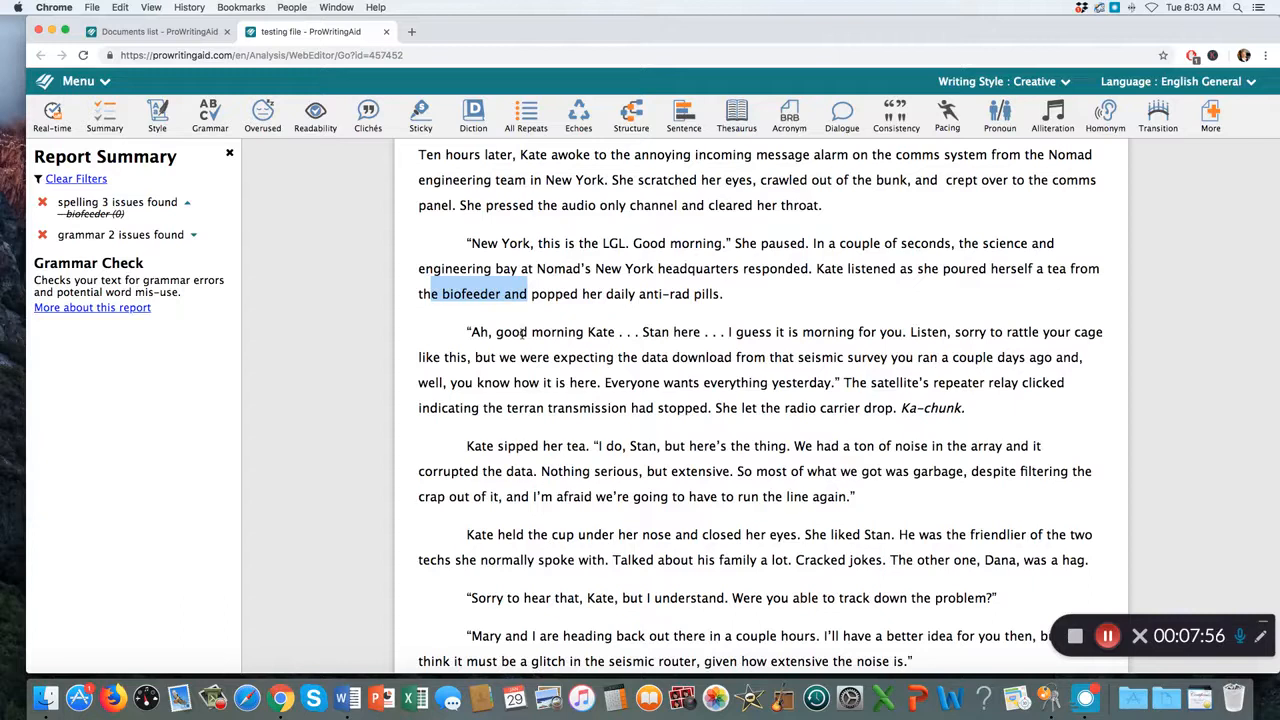
left_click(522, 333)
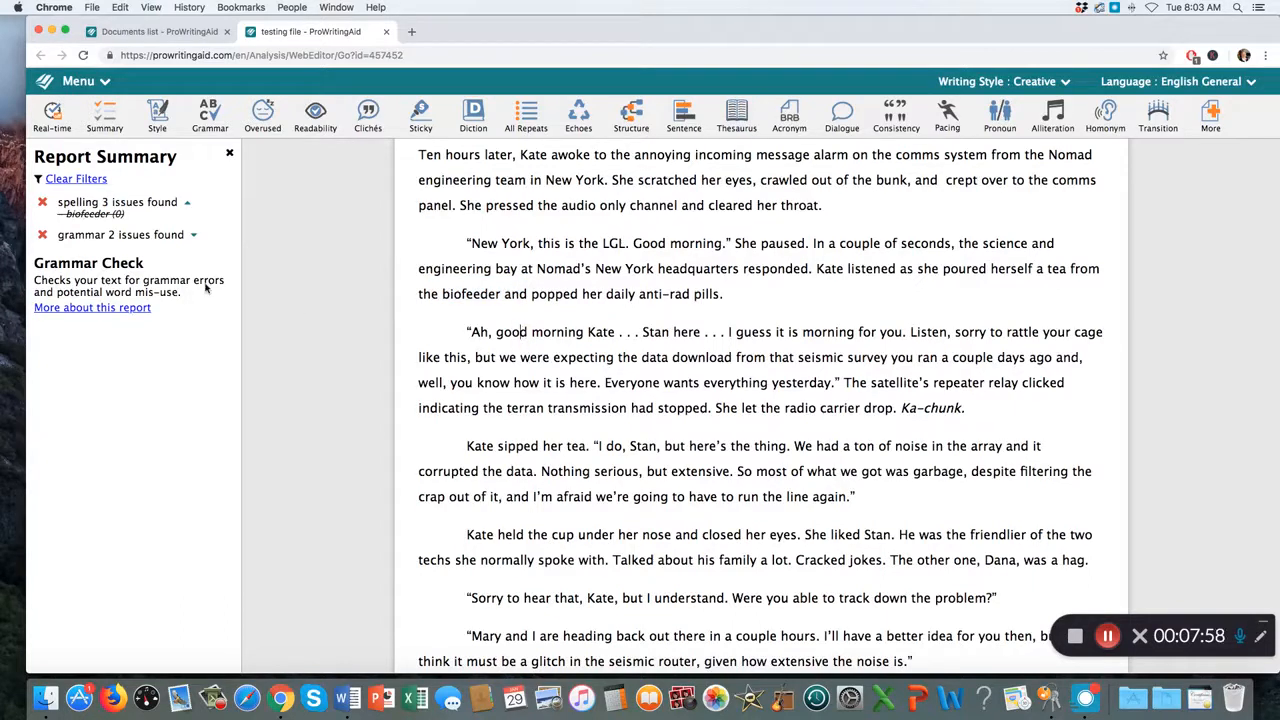
- From the grammar issues list, accept "matter-of-factly" for "matter of factly" and ignore the suggestion to replace "scooter" with "scooted"
left_click(193, 235)
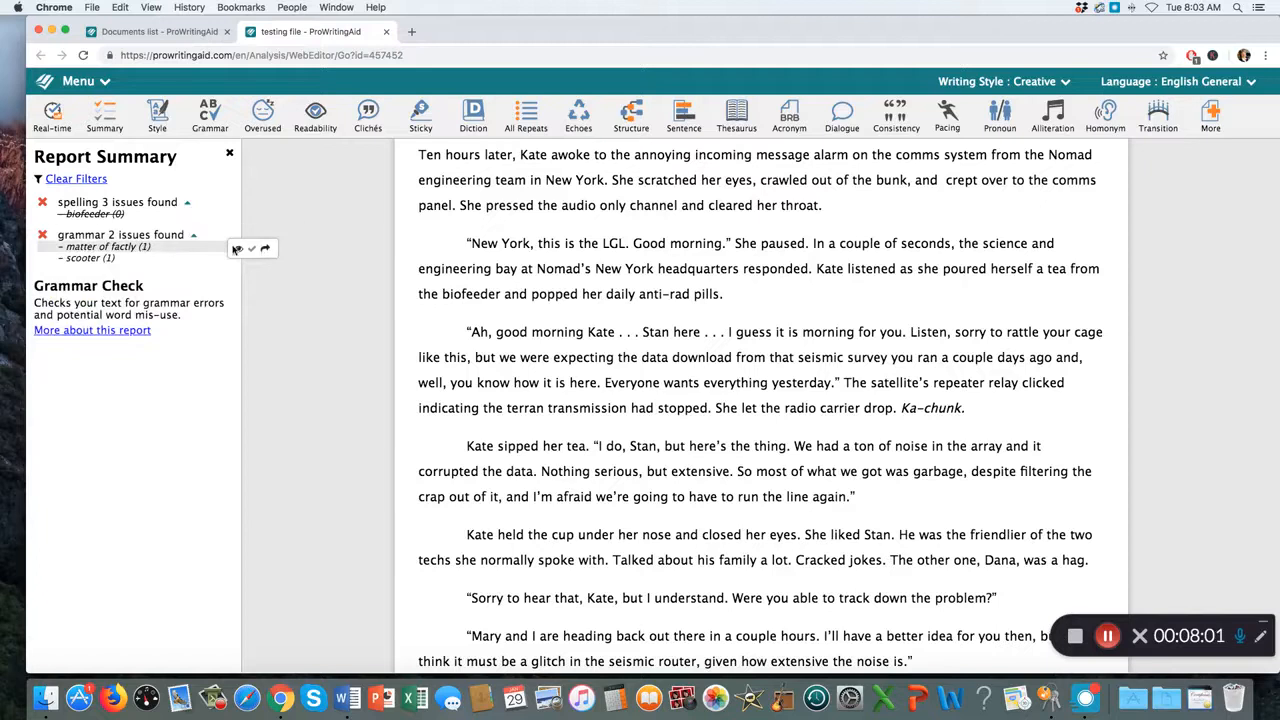
left_click(265, 250)
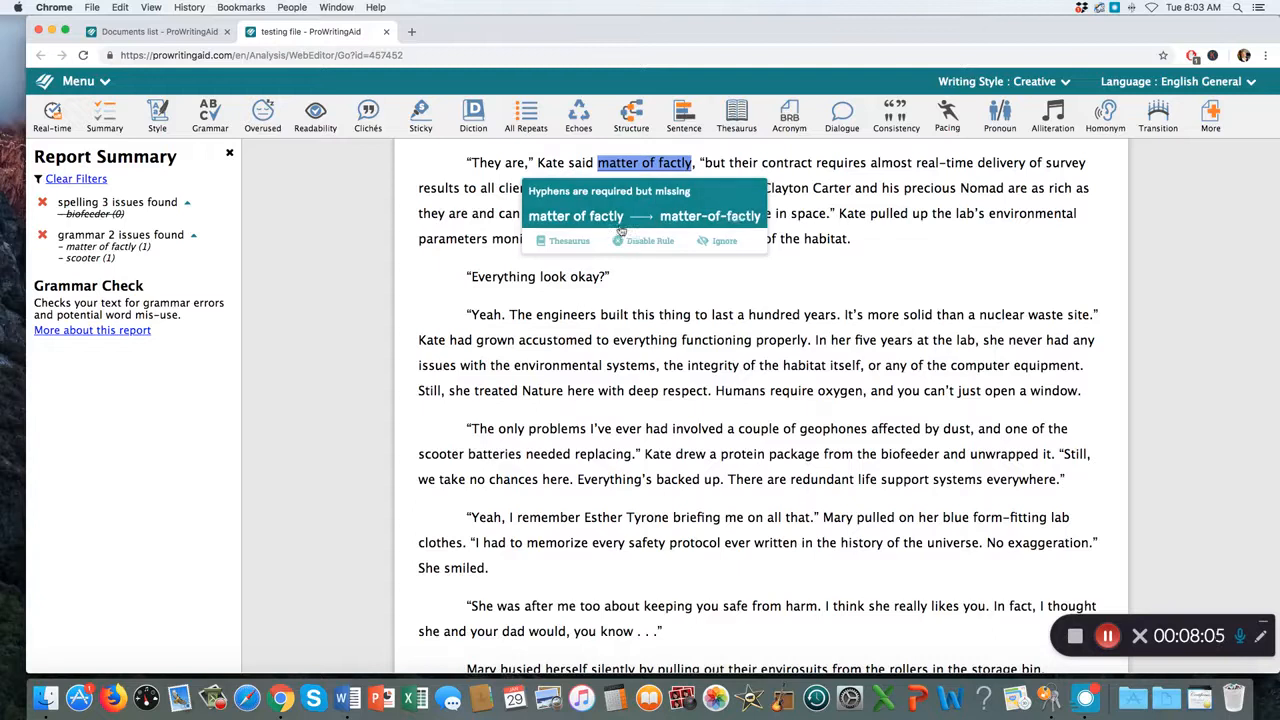
left_click(729, 217)
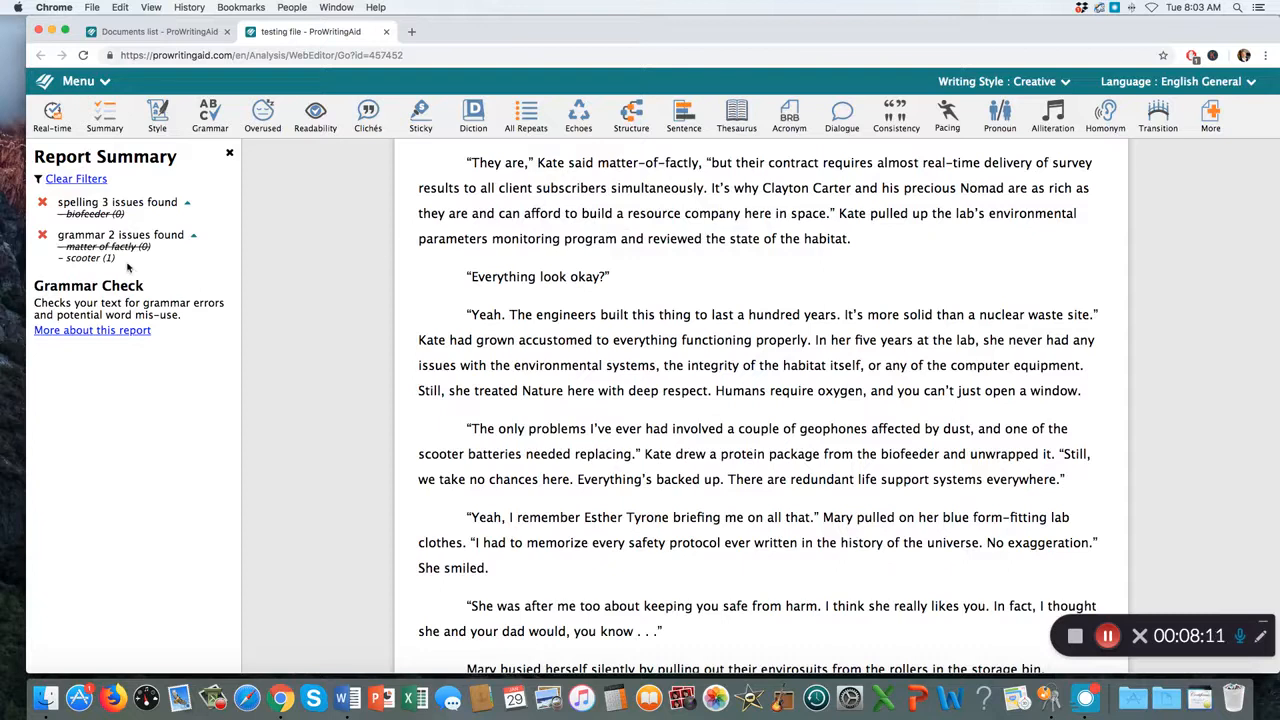
left_click(263, 261)
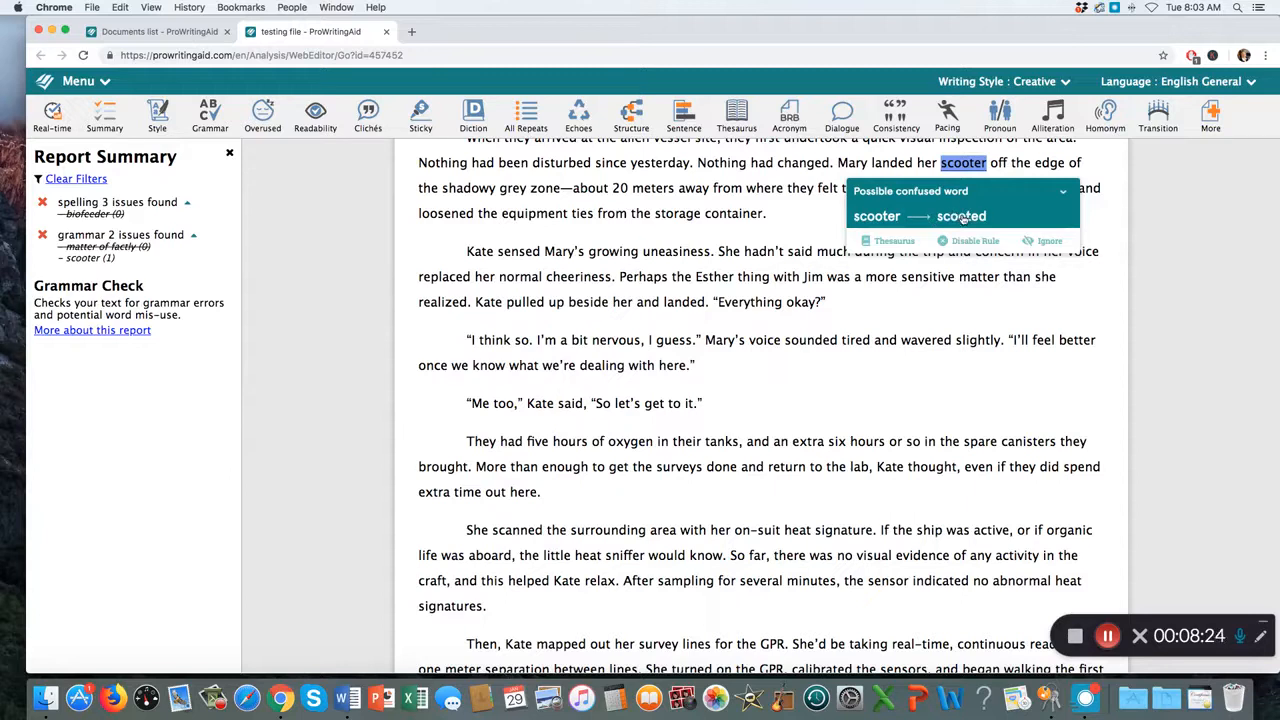
left_click(1048, 241)
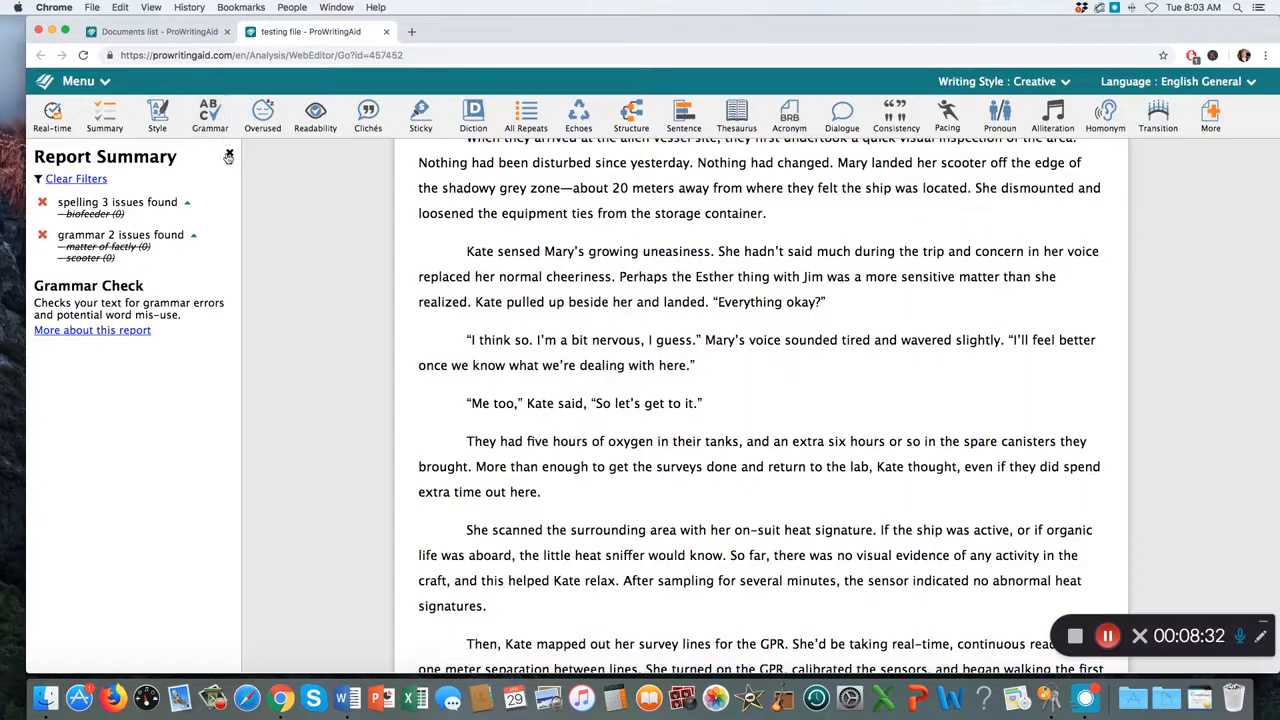
- Run the Overused words report, locate the initial -ing word "Taking" through its list and ignore the suggestion
left_click(264, 116)
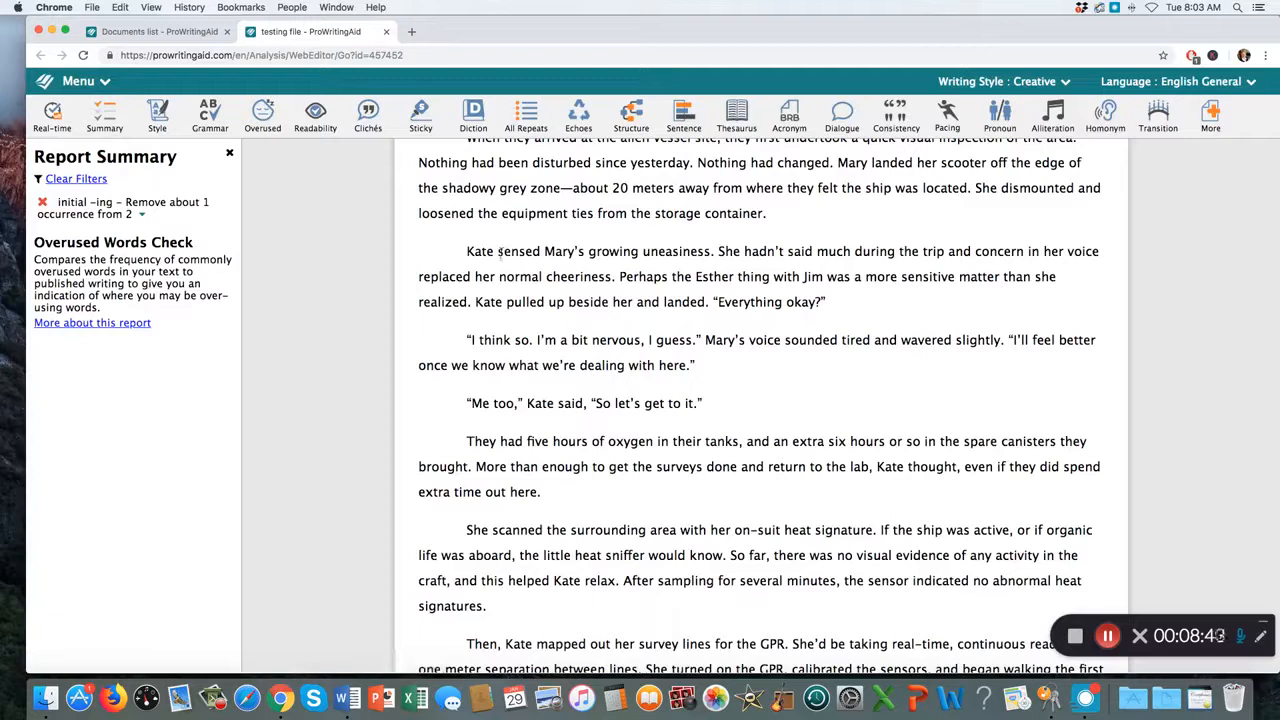
mouse_move(87, 219)
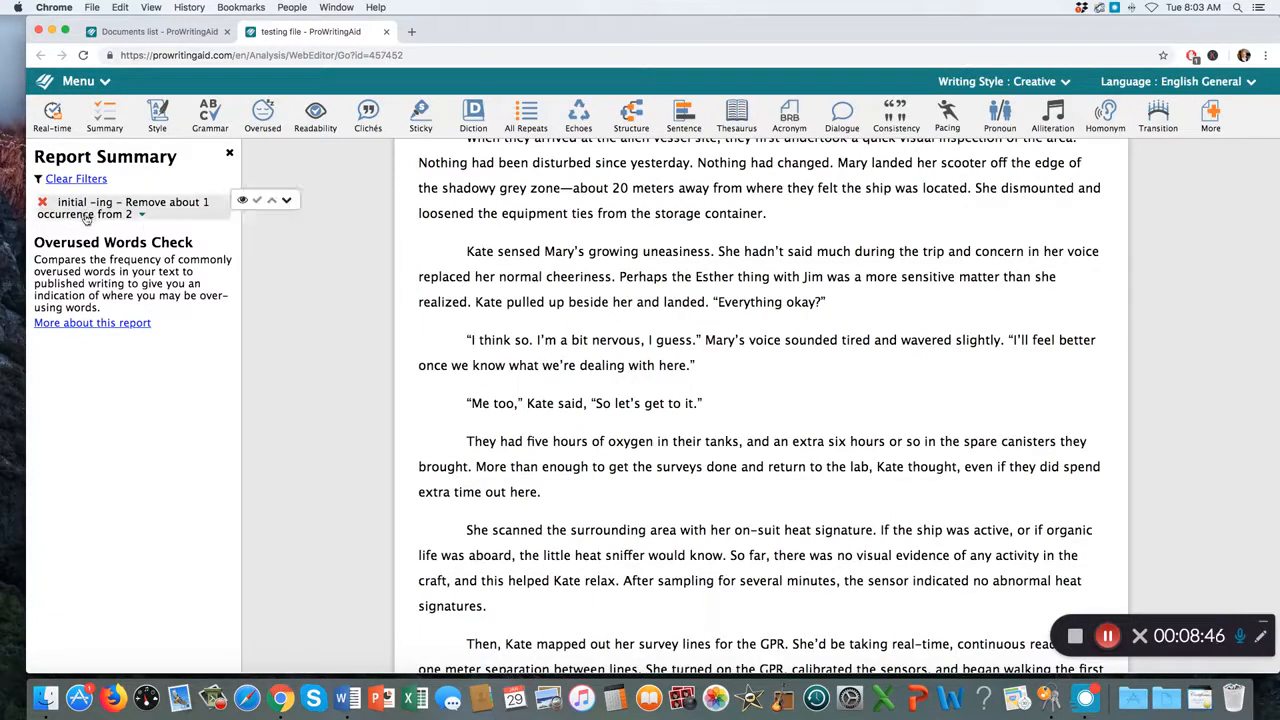
left_click(143, 218)
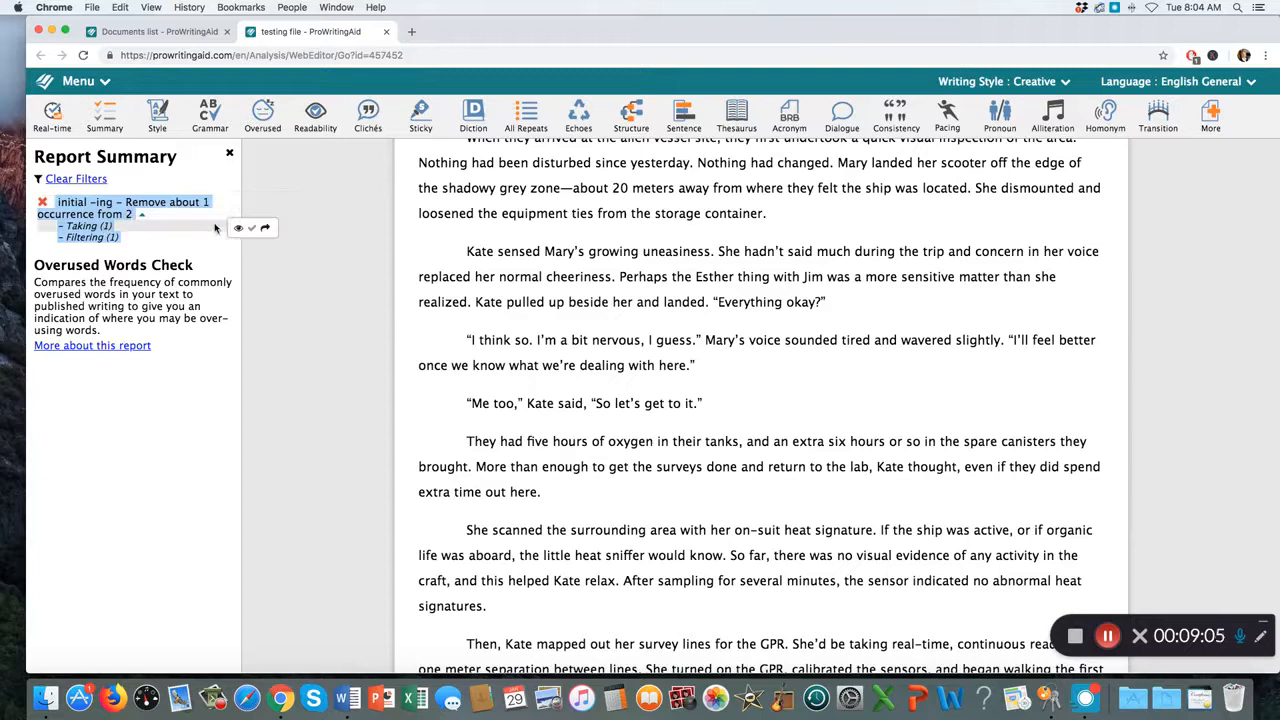
left_click(266, 229)
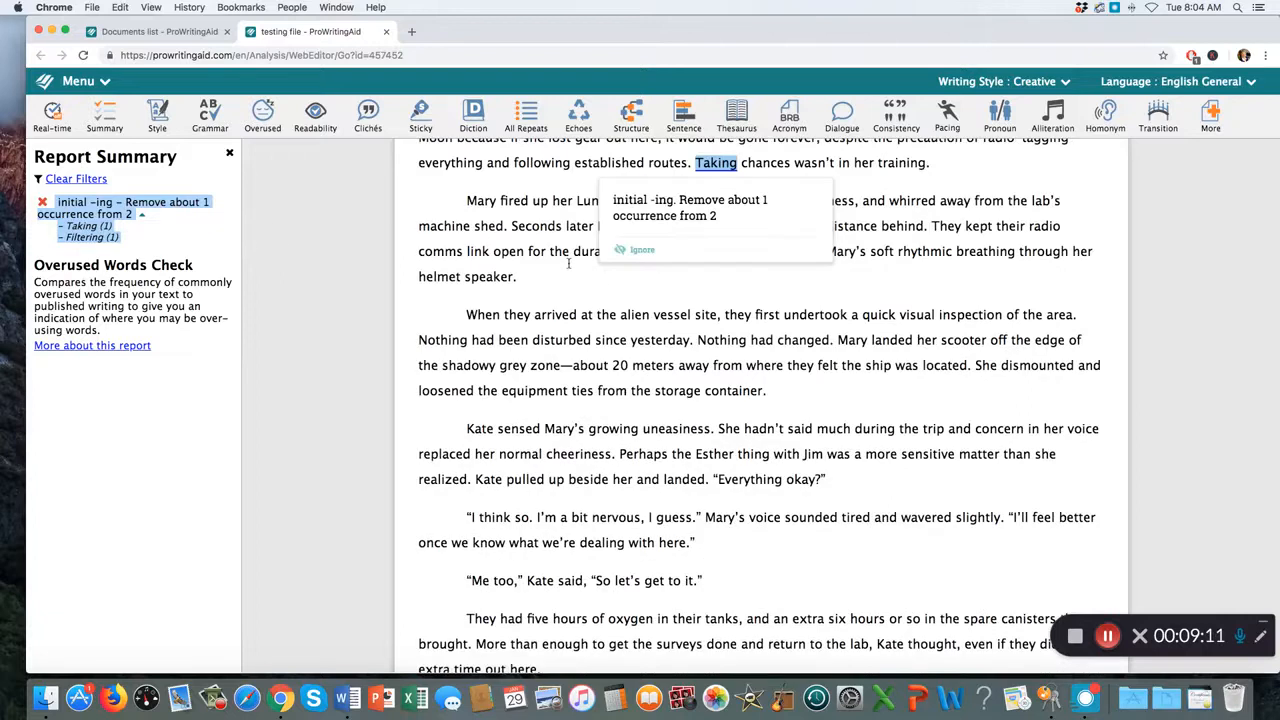
scroll(568, 265, "up", 5)
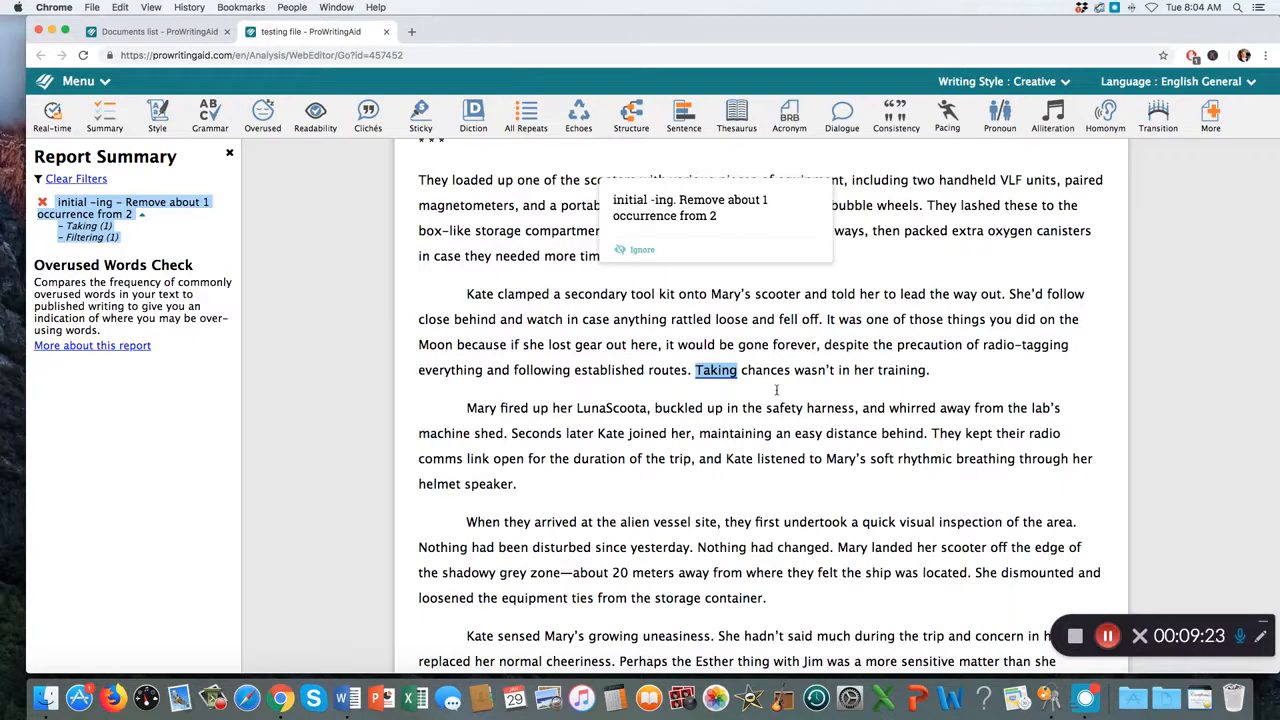
left_click(641, 249)
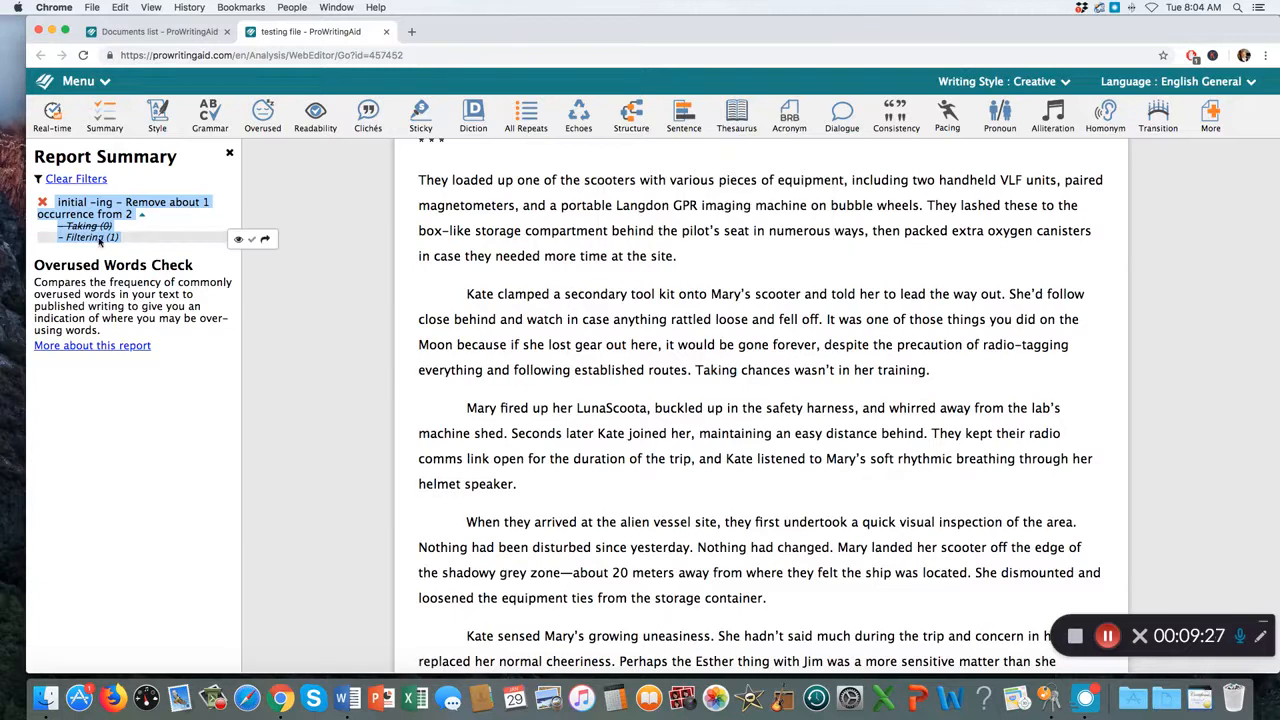
- Locate the initial -ing word "Filtering" in the dialogue and ignore its overused-word suggestion
mouse_move(180, 242)
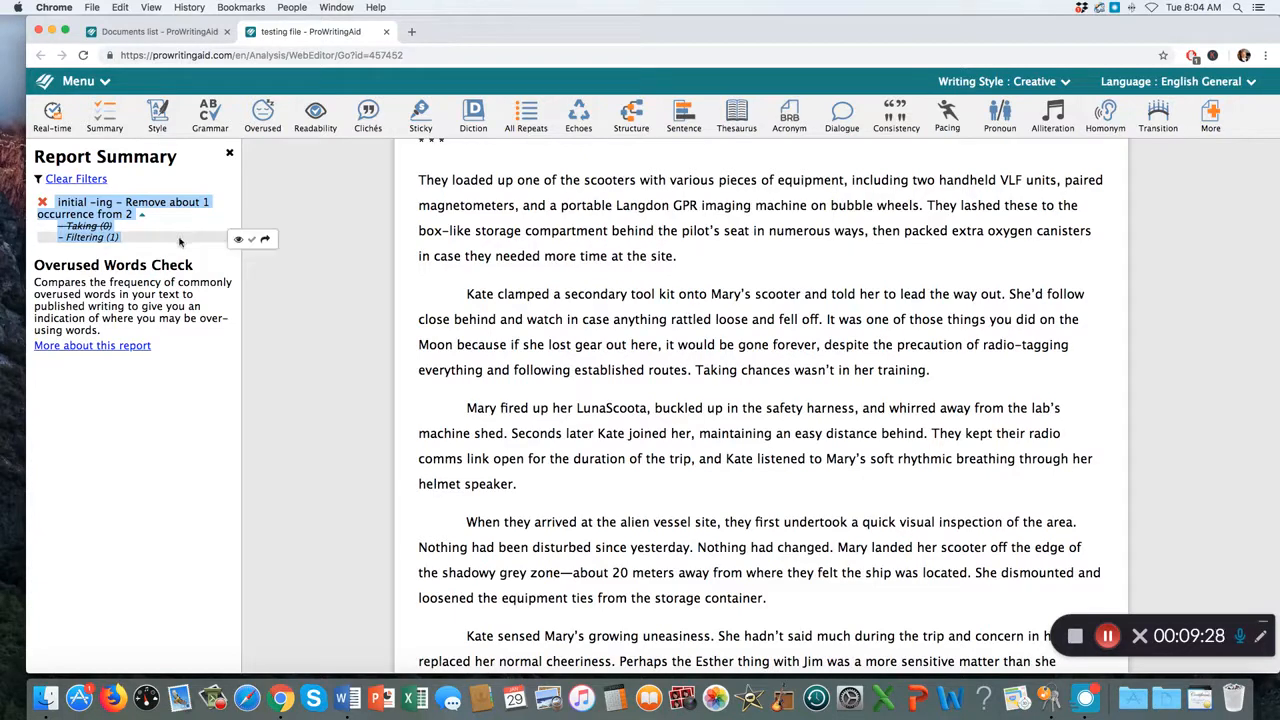
left_click(265, 240)
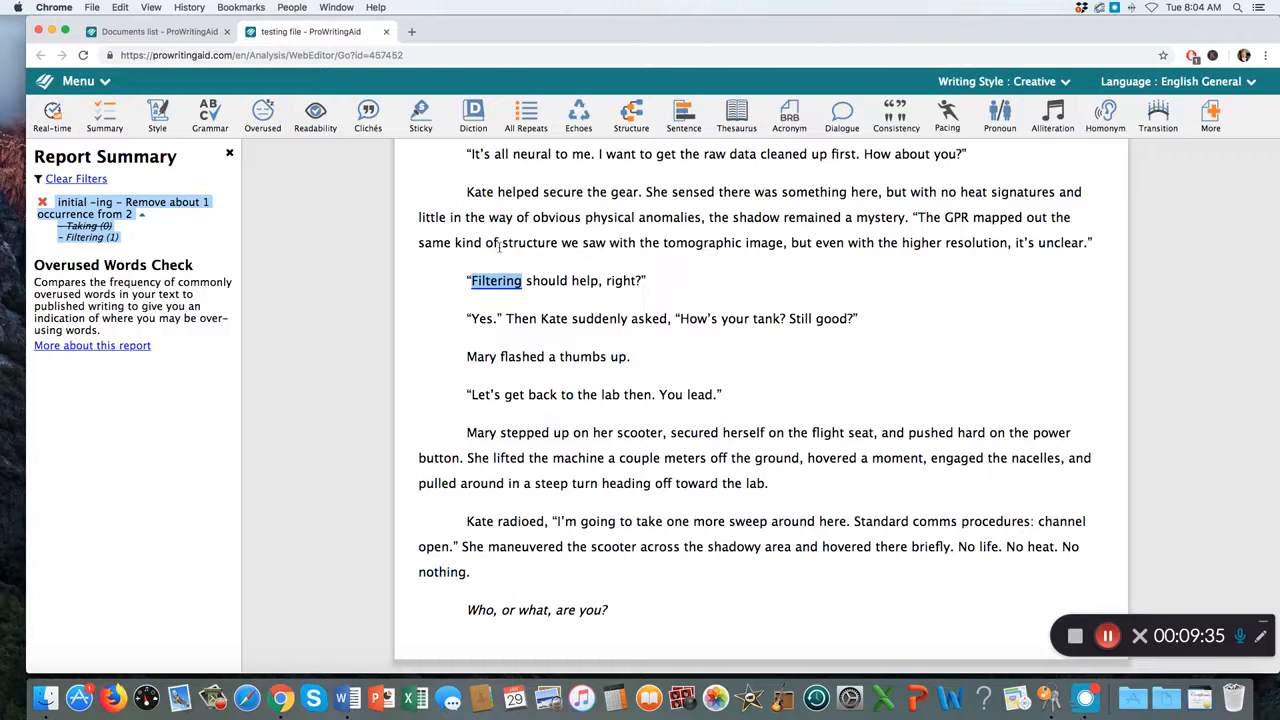
mouse_move(489, 282)
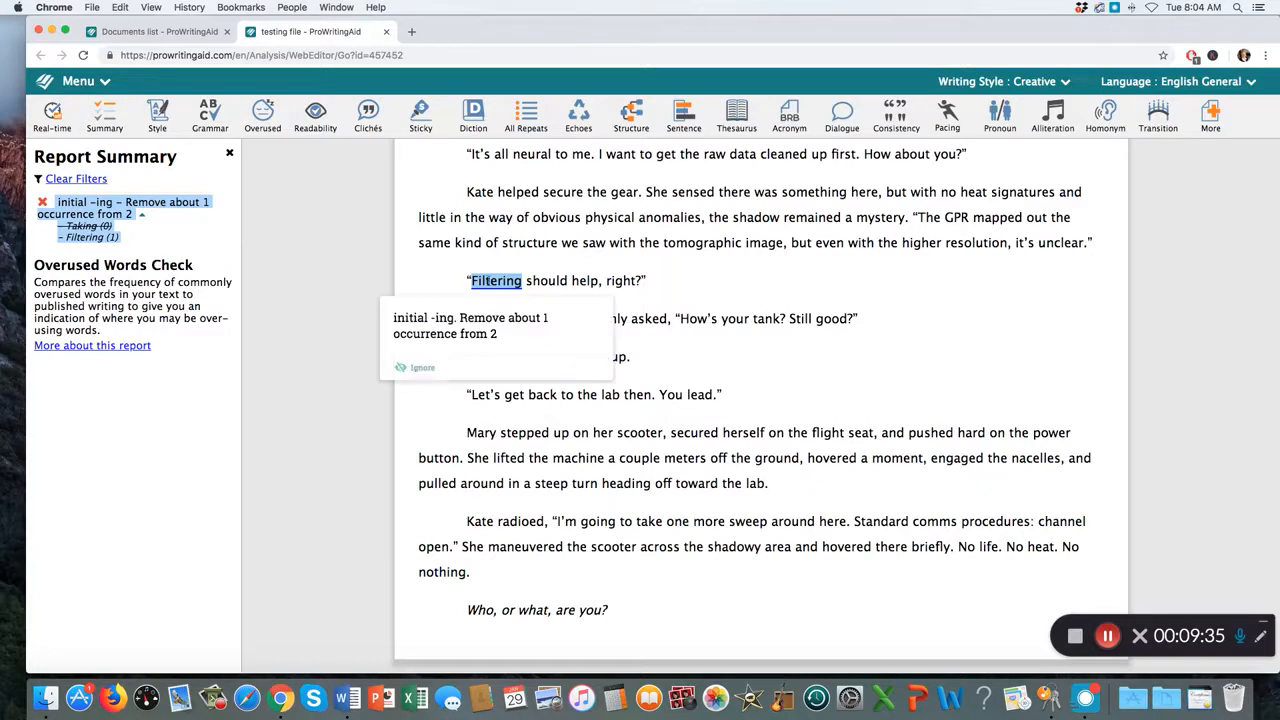
left_click(419, 368)
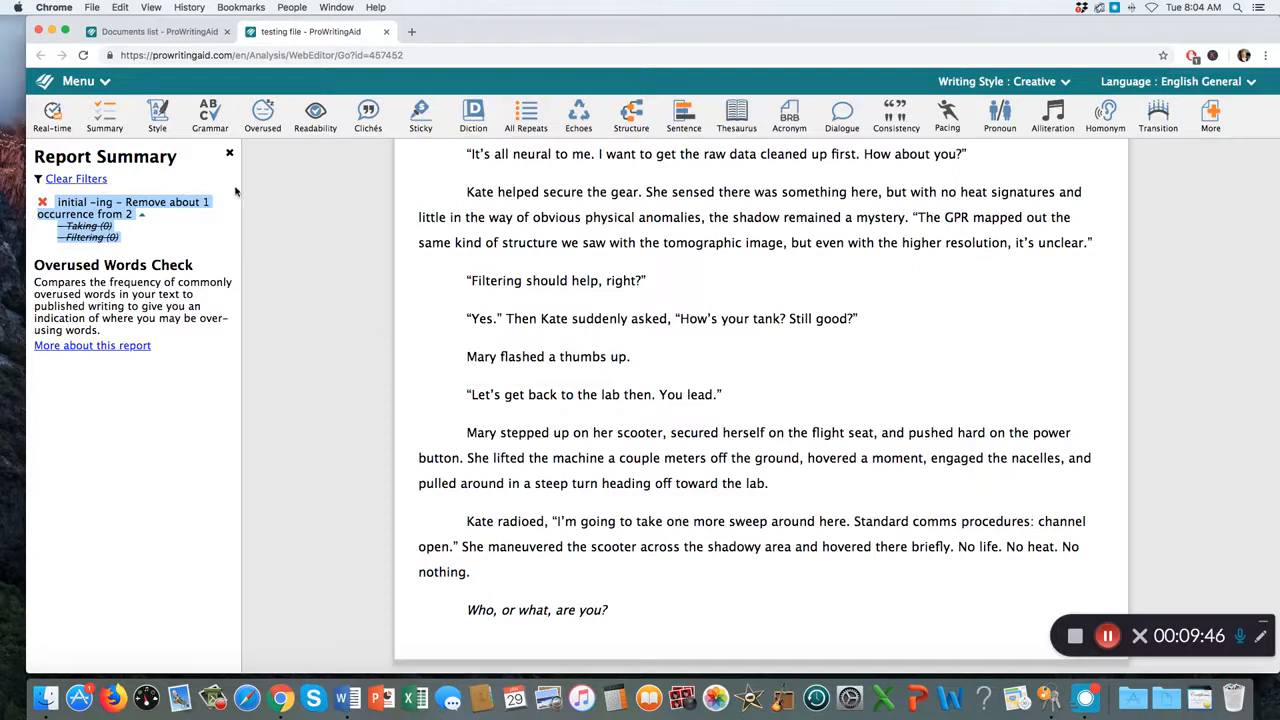
- Run the Readability report and view the reading ease rating of the paragraph starting "Kate helped secure the gear"
left_click(315, 122)
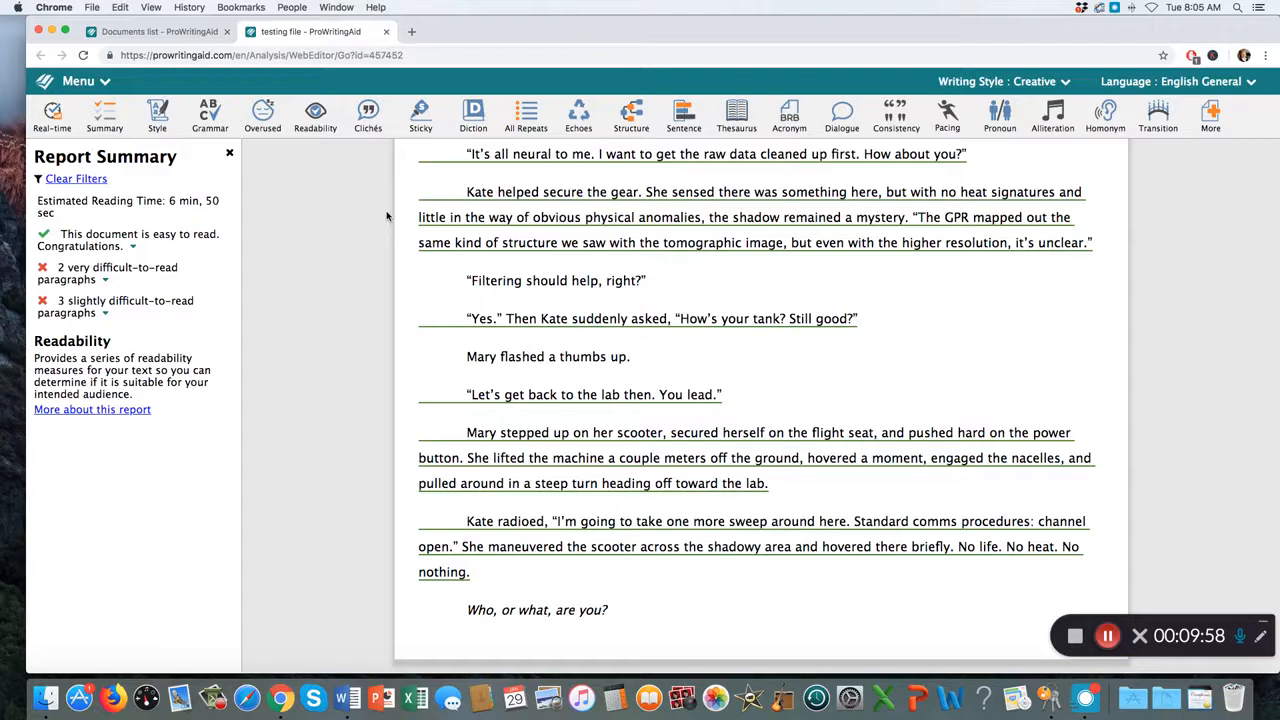
mouse_move(443, 240)
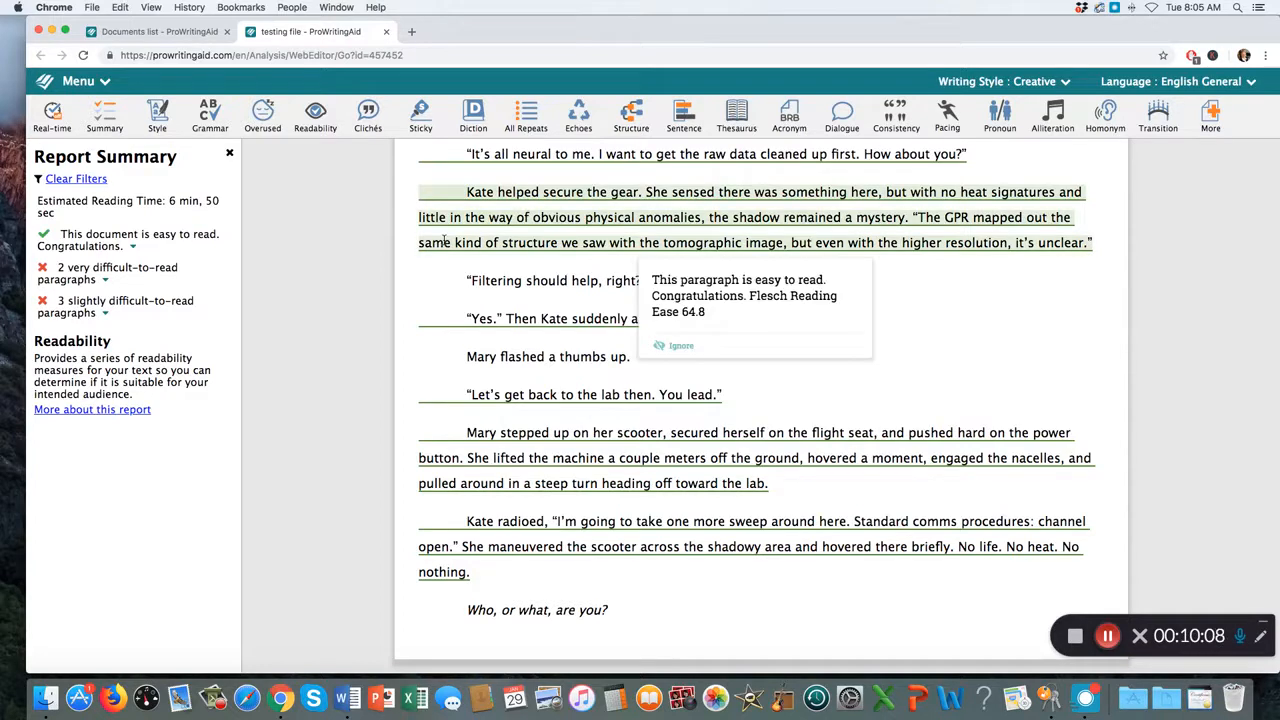
mouse_move(104, 283)
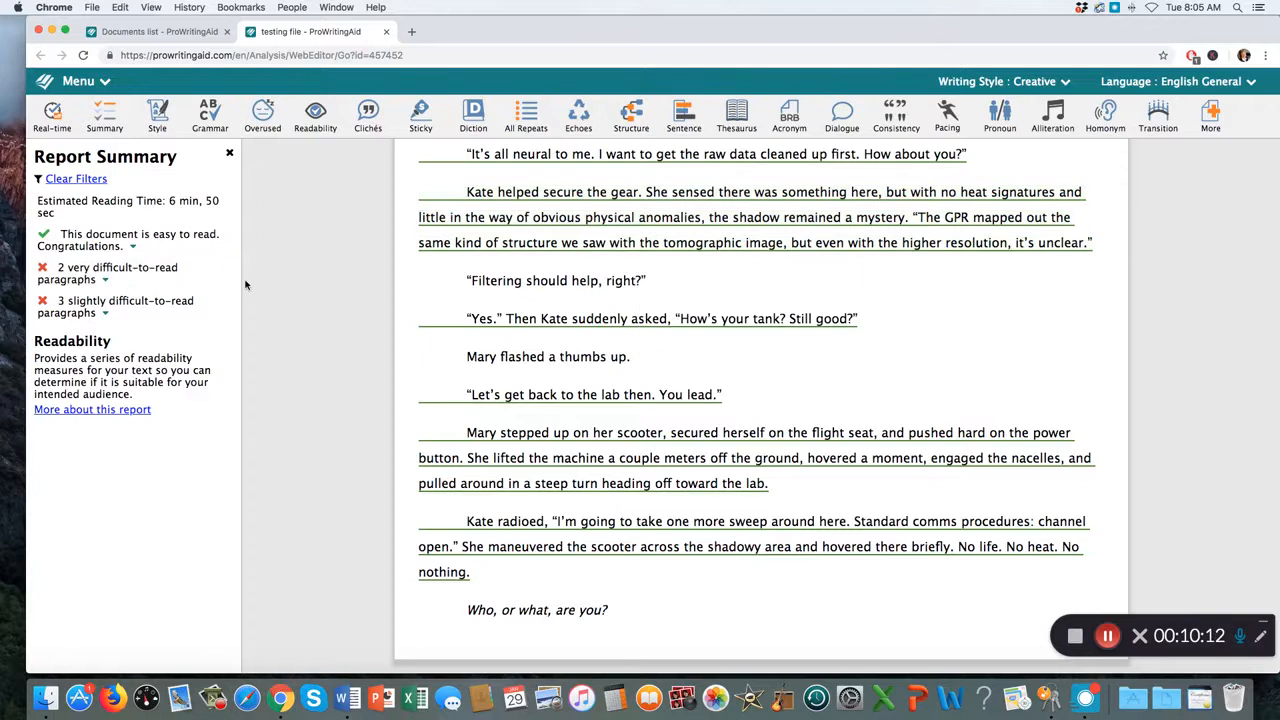
- Locate the first very difficult-to-read paragraph through the report's list and examine its readability rating, wording and the paragraphs around it
left_click(104, 281)
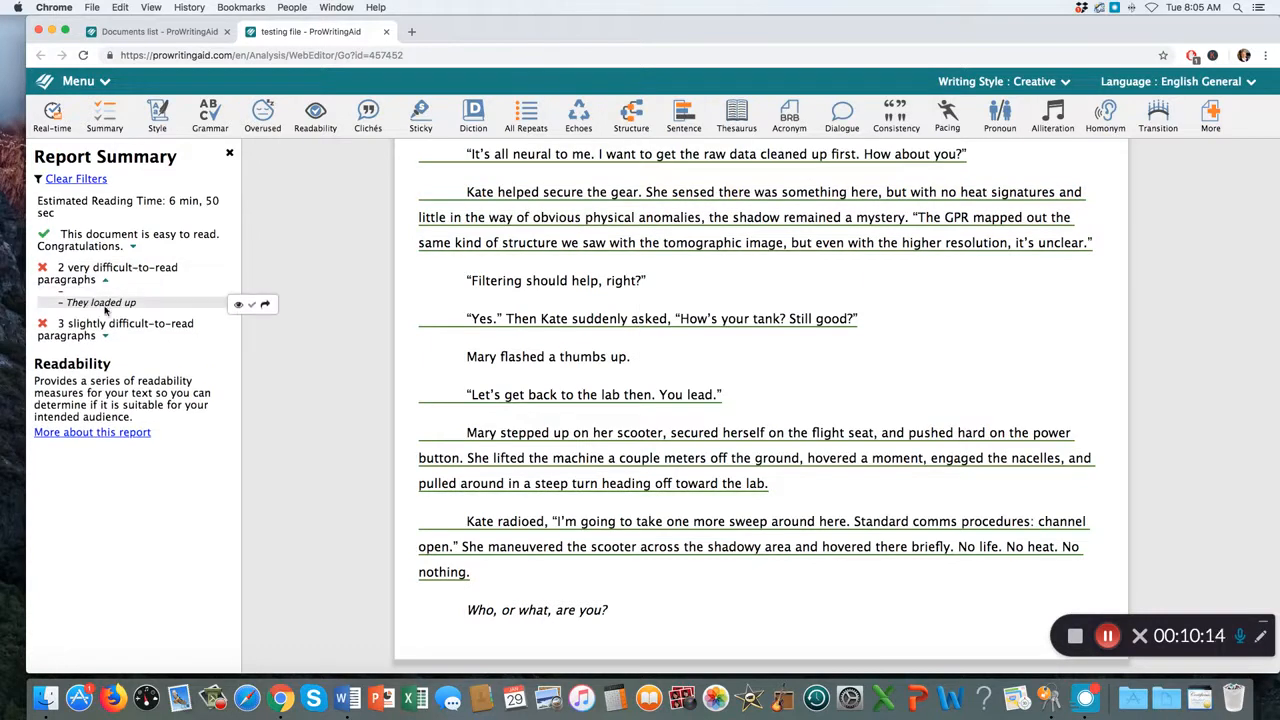
left_click(266, 293)
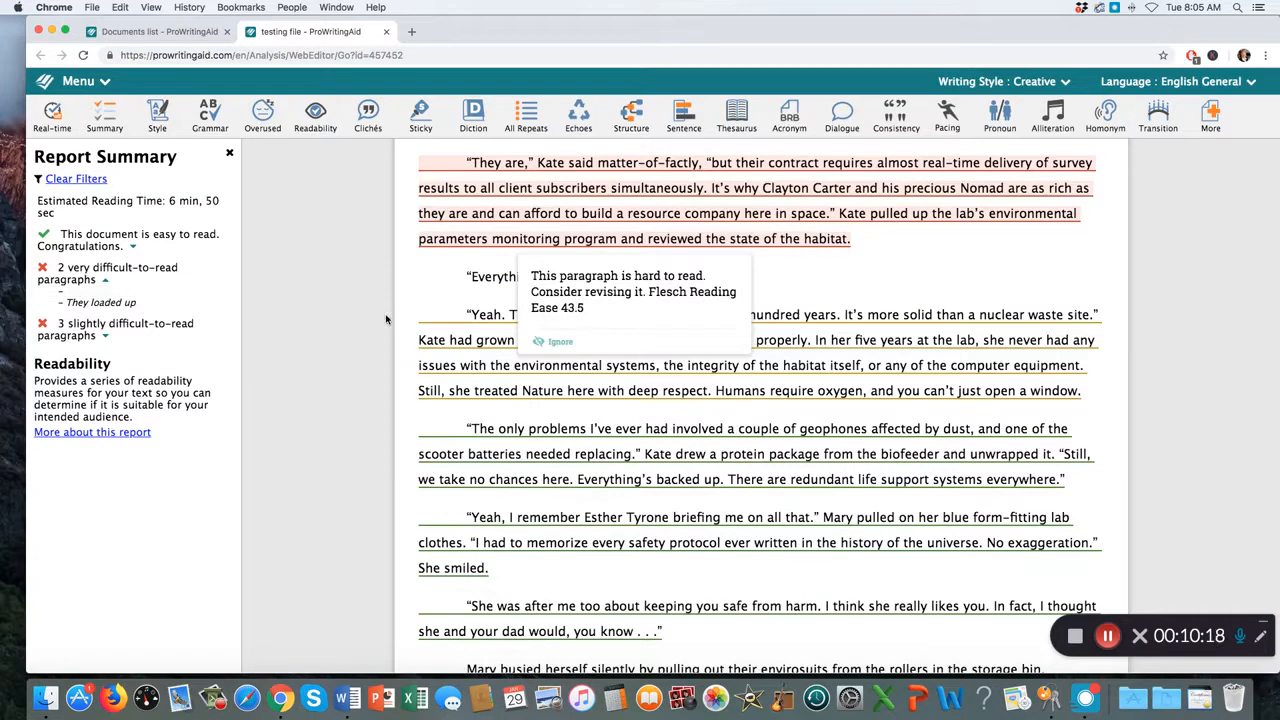
mouse_move(464, 328)
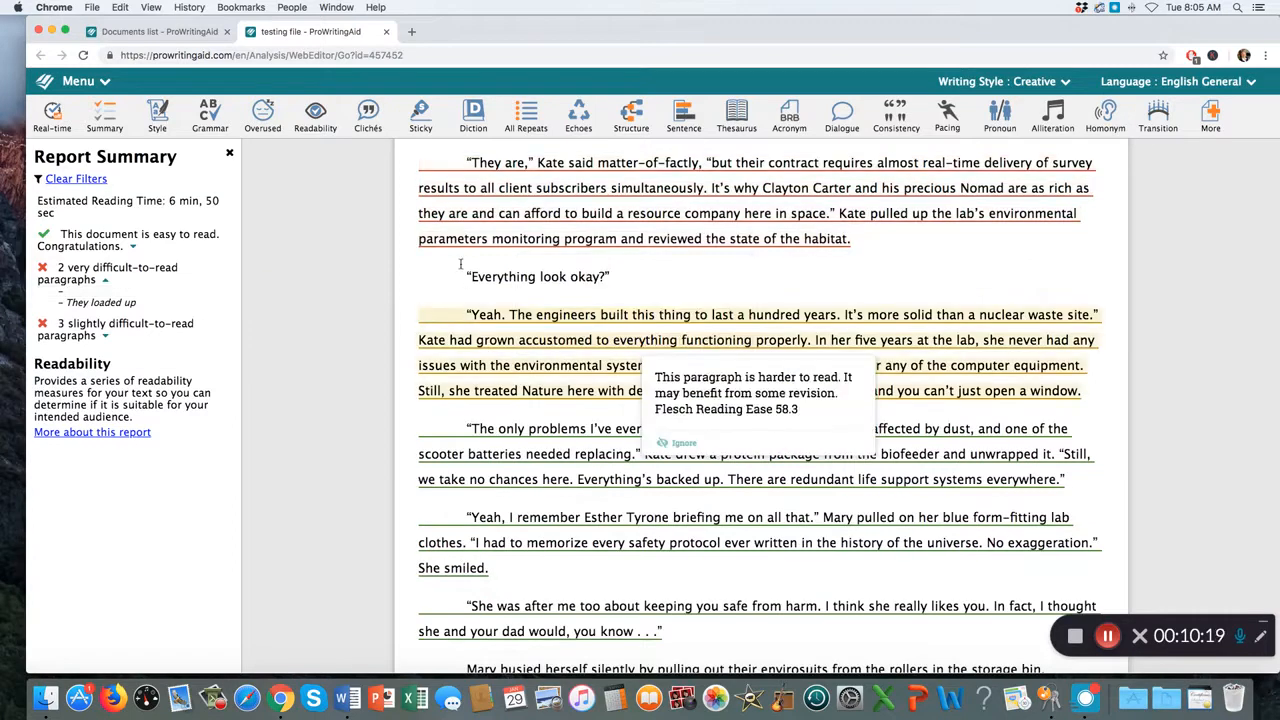
mouse_move(456, 170)
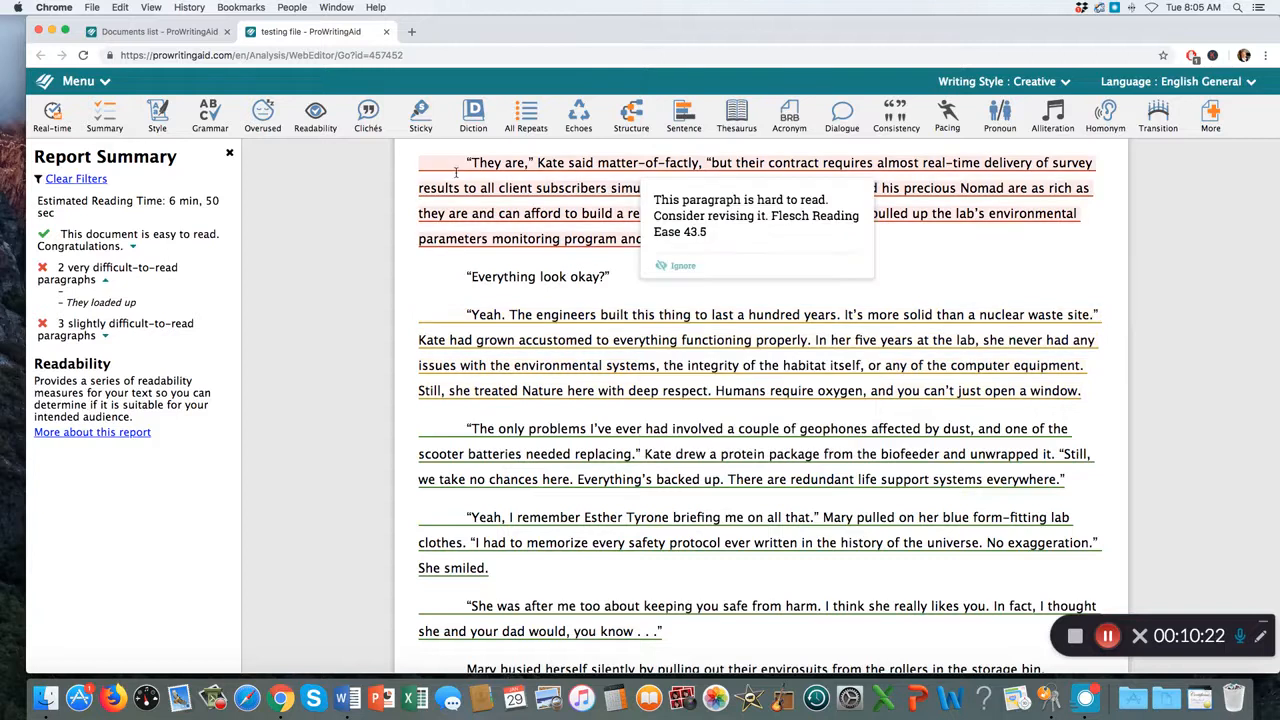
scroll(460, 185, "up", 3)
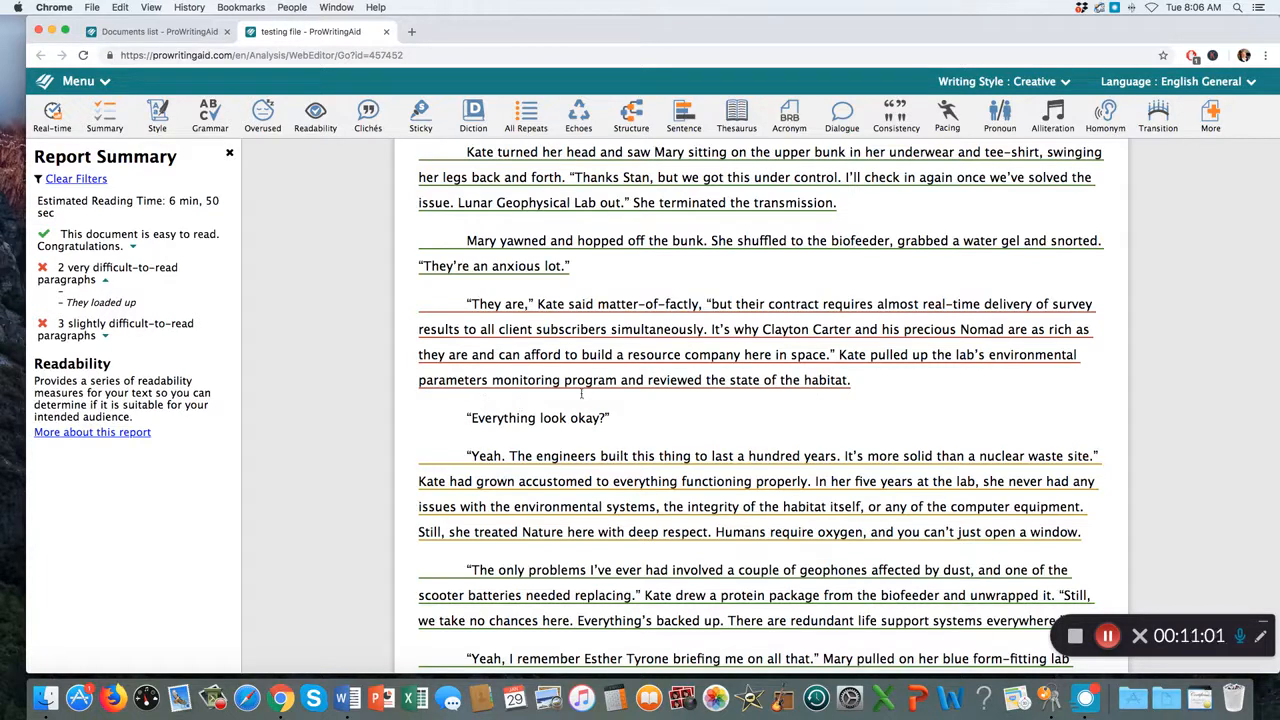
left_click(941, 304)
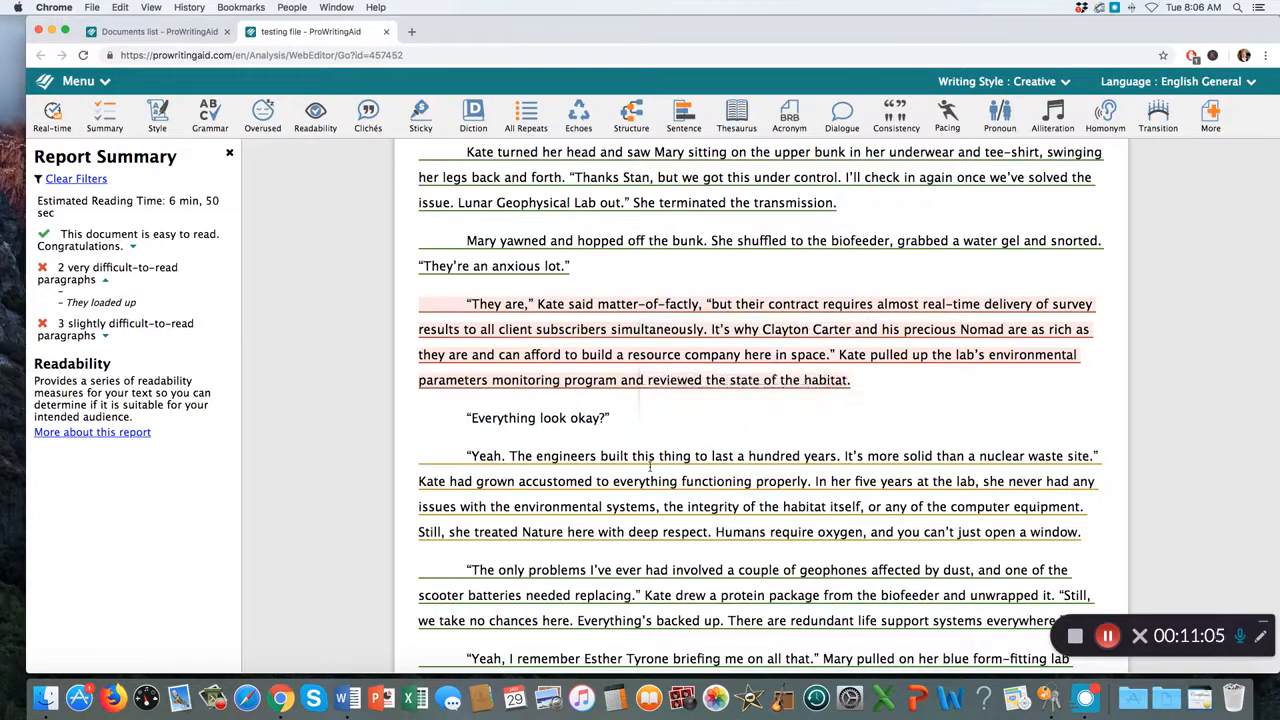
scroll(650, 466, "up", 1)
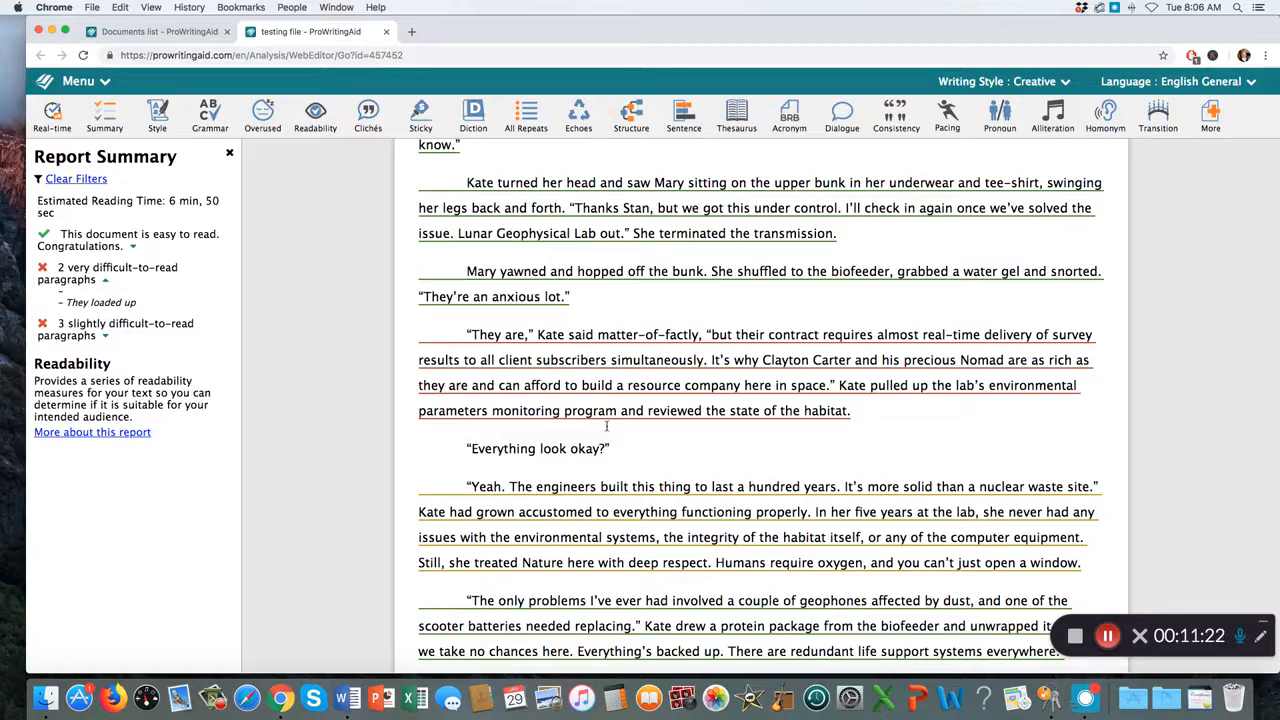
mouse_move(620, 429)
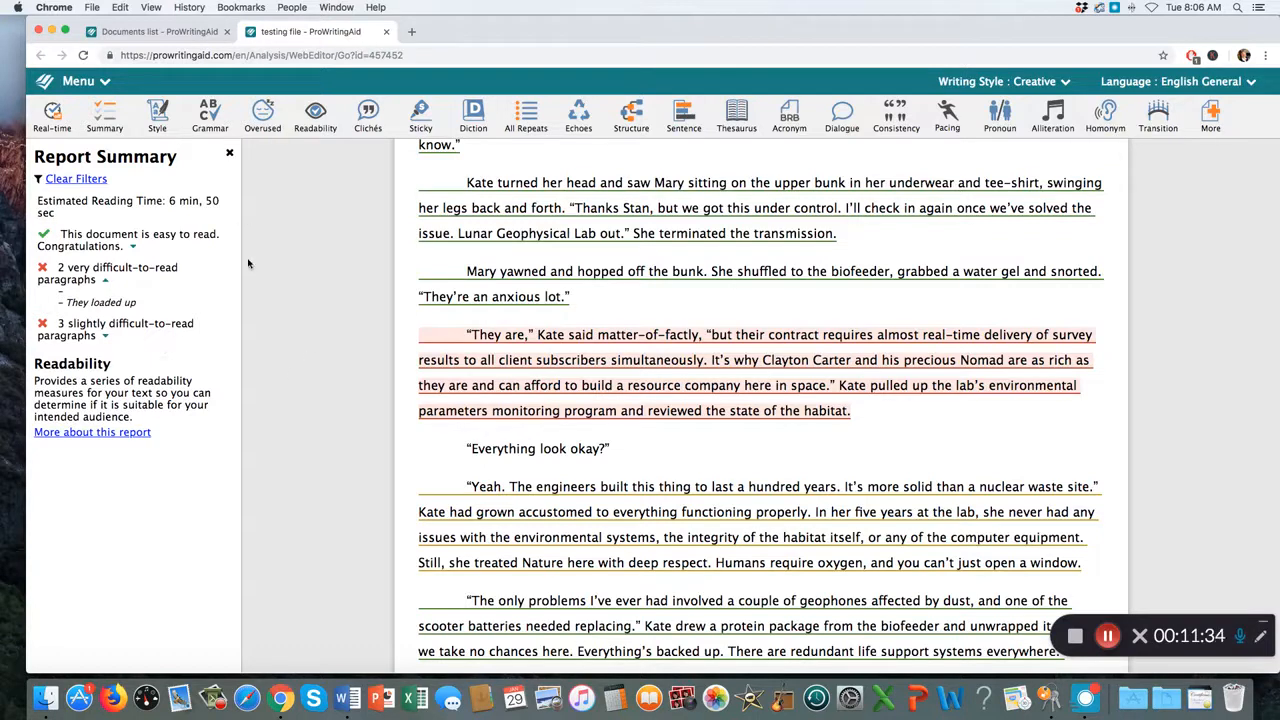
- Run the Clichés report, locate the potential cliché "tanks" outside dialogue through its list and ignore it
mouse_move(200, 334)
left_click(368, 113)
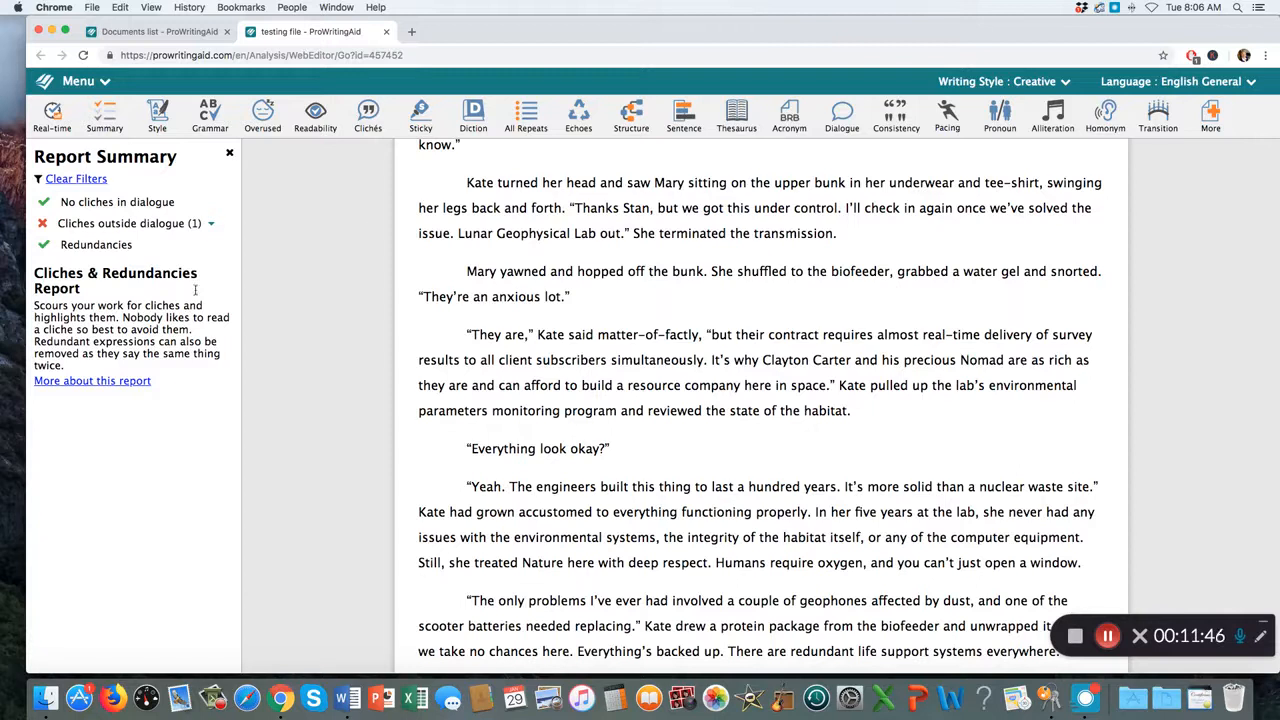
mouse_move(133, 224)
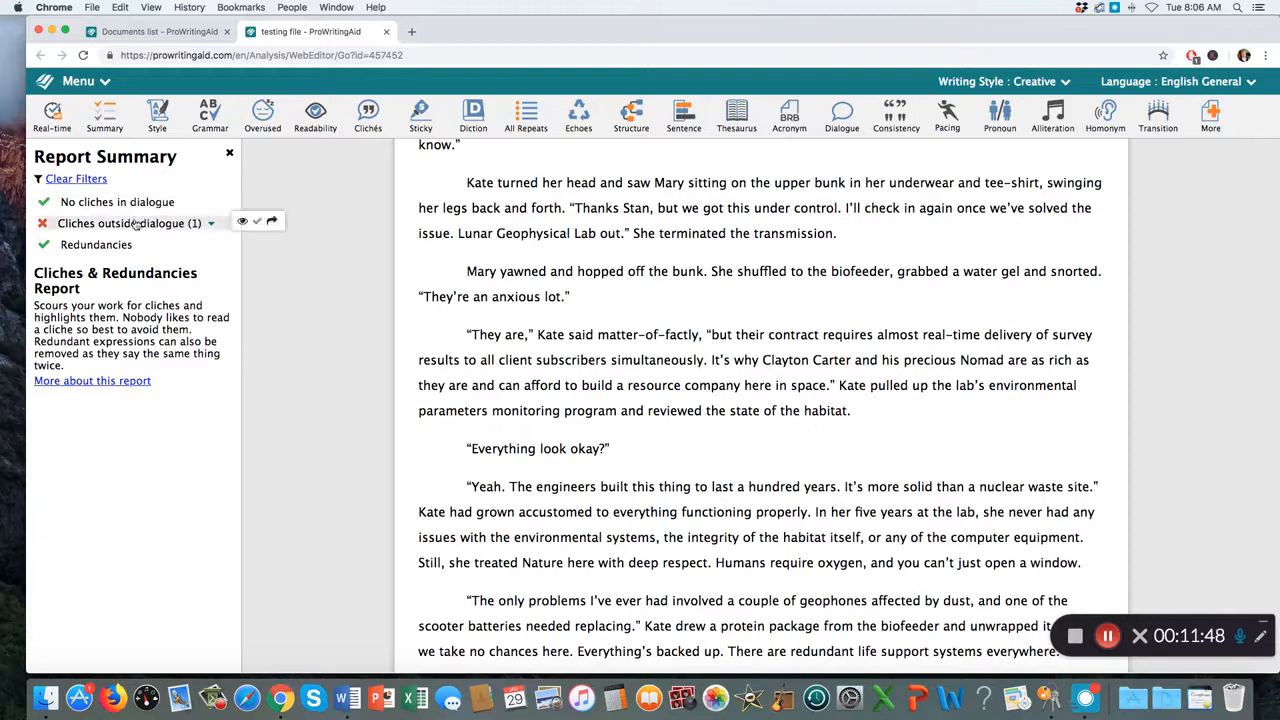
left_click(210, 223)
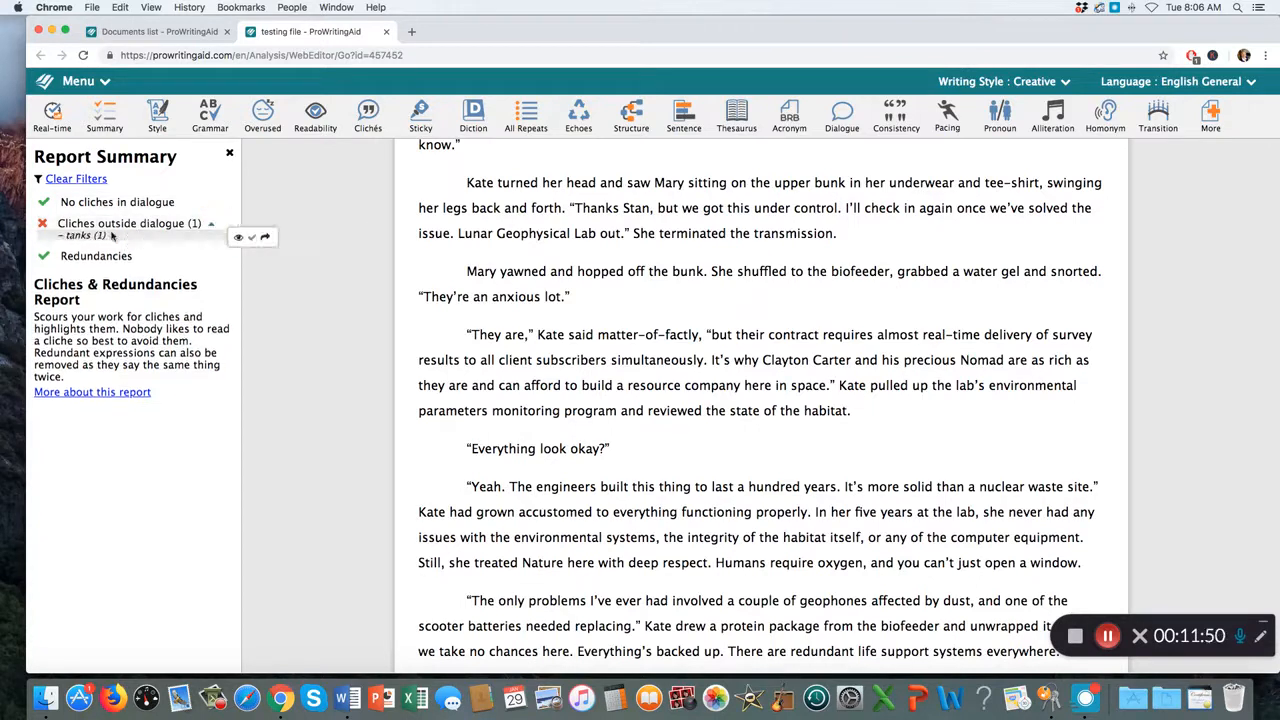
left_click(264, 237)
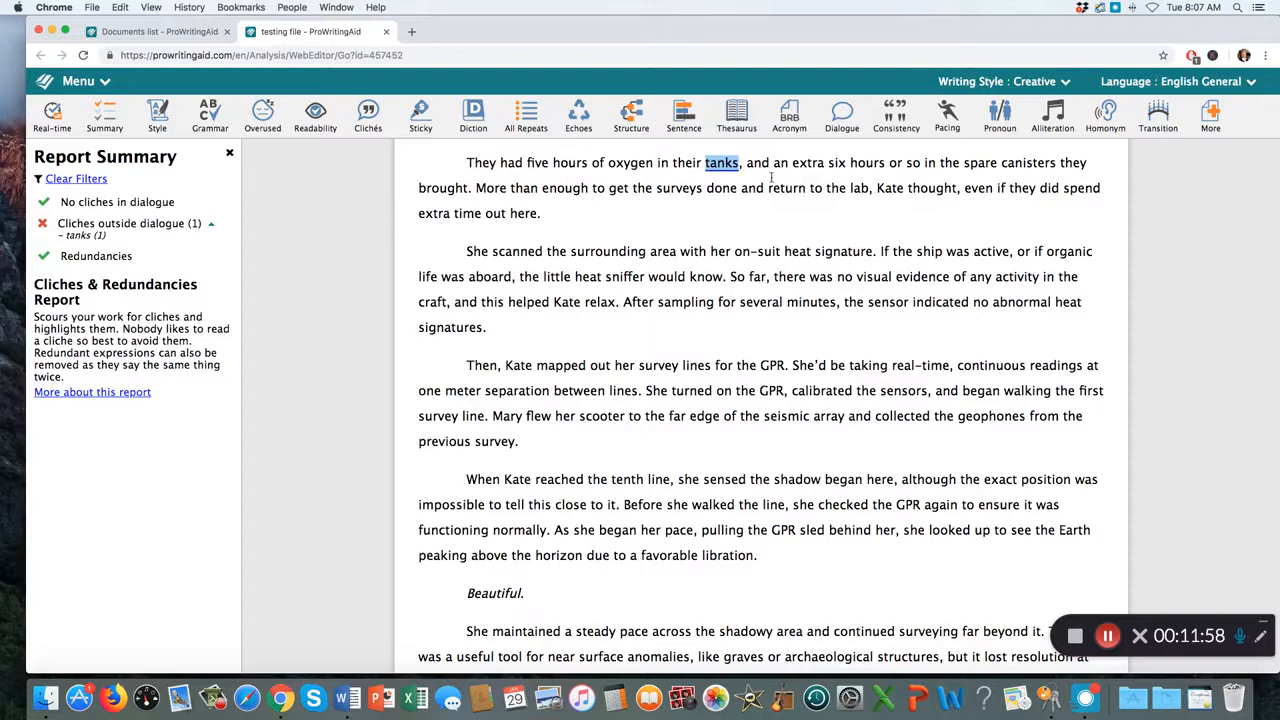
mouse_move(722, 165)
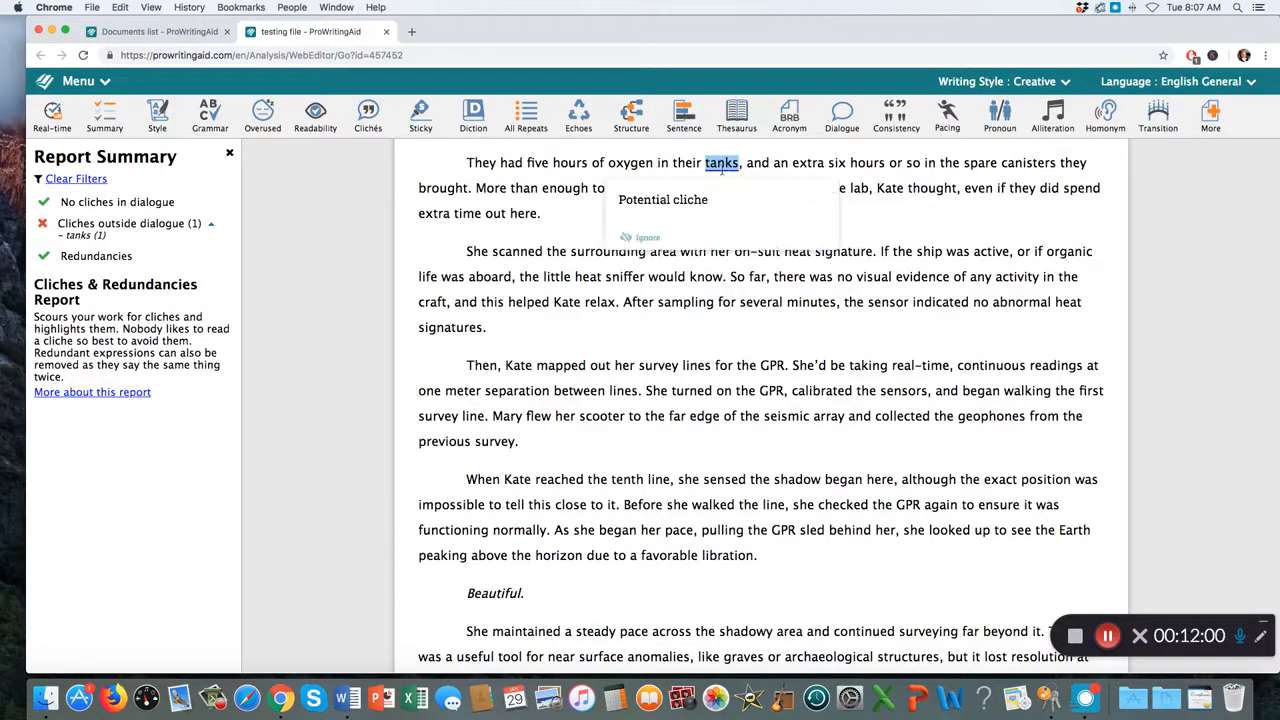
left_click(646, 239)
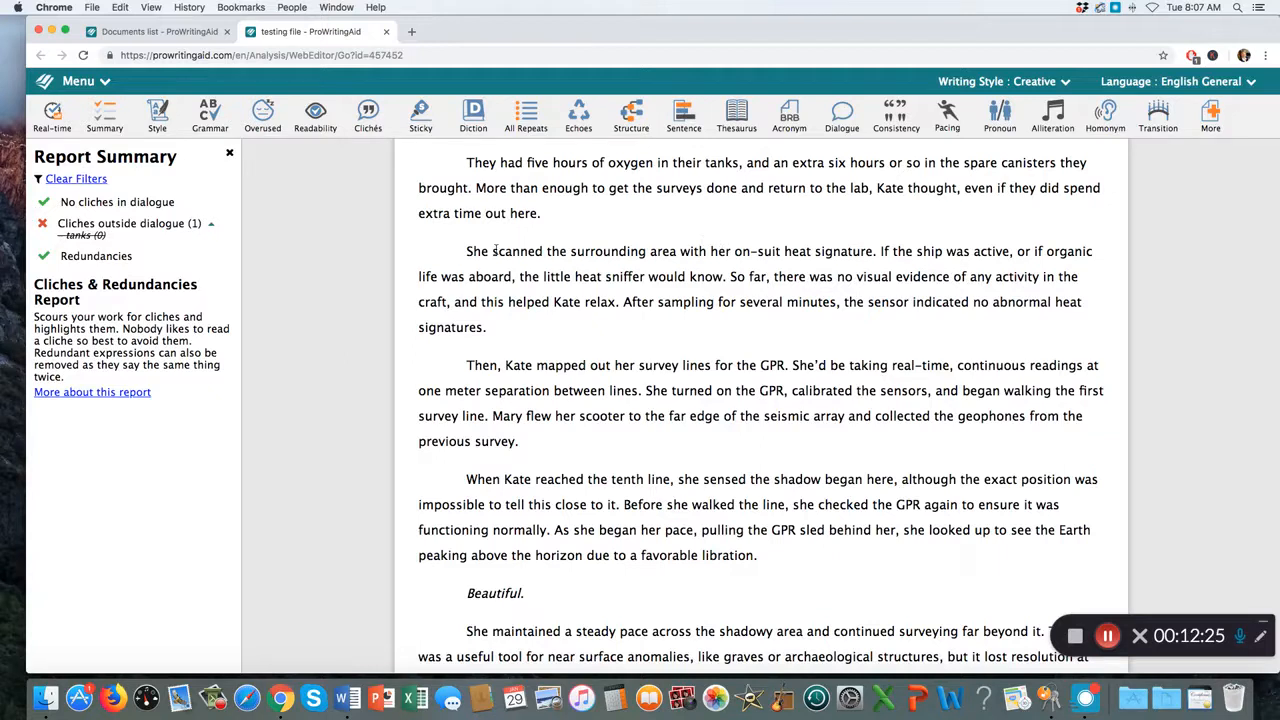
- Run the Sticky Sentences report and ignore the first two listed sentences, "I do, Stan, but here's the thing." and the one starting "The"
left_click(420, 118)
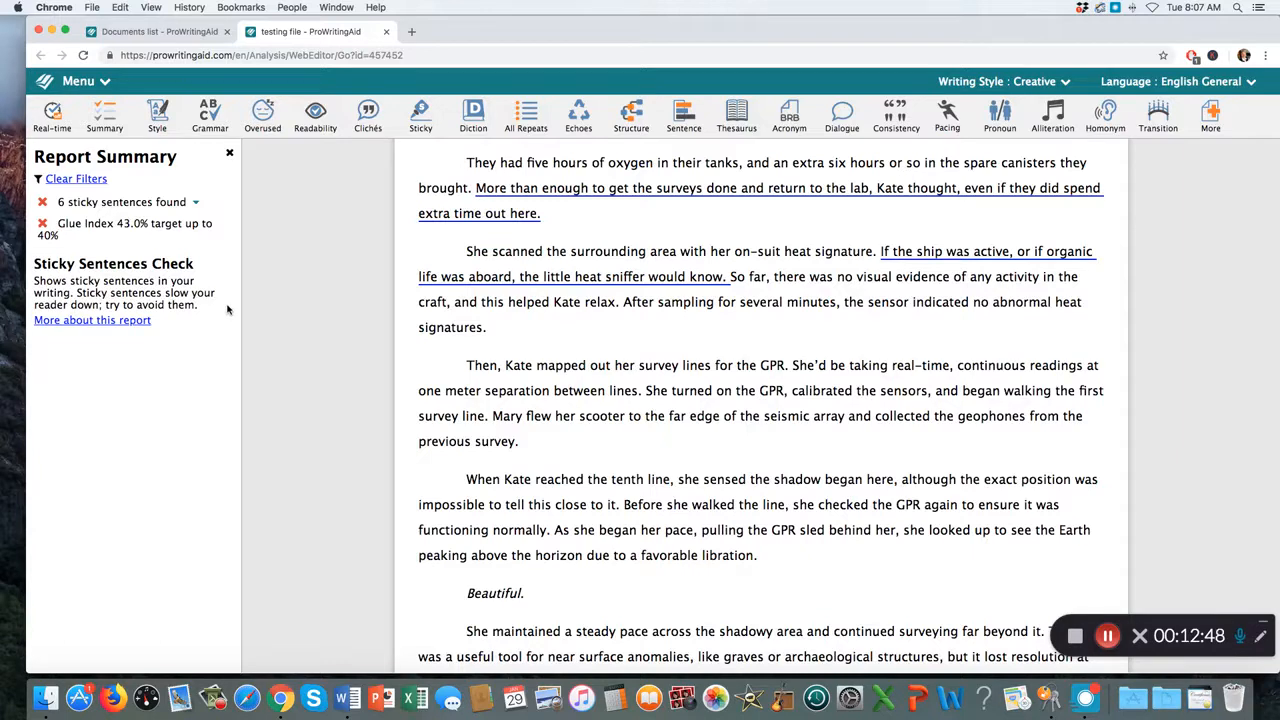
left_click(192, 203)
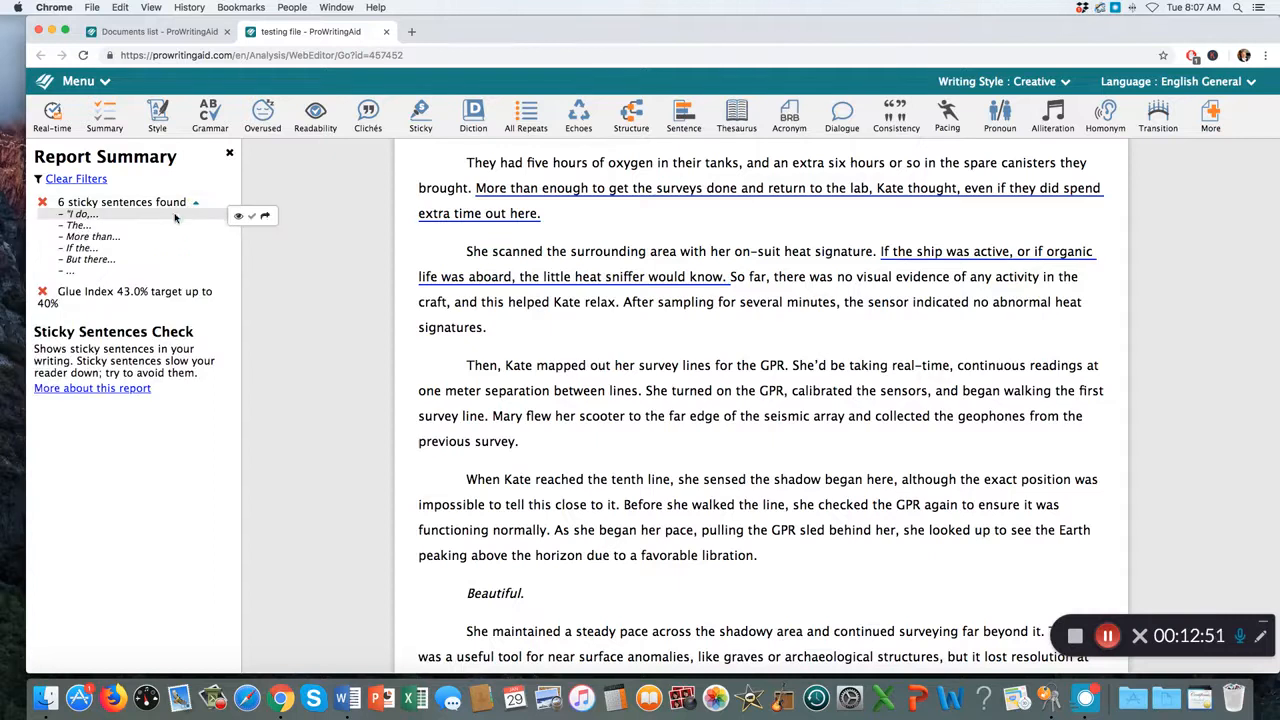
left_click(265, 216)
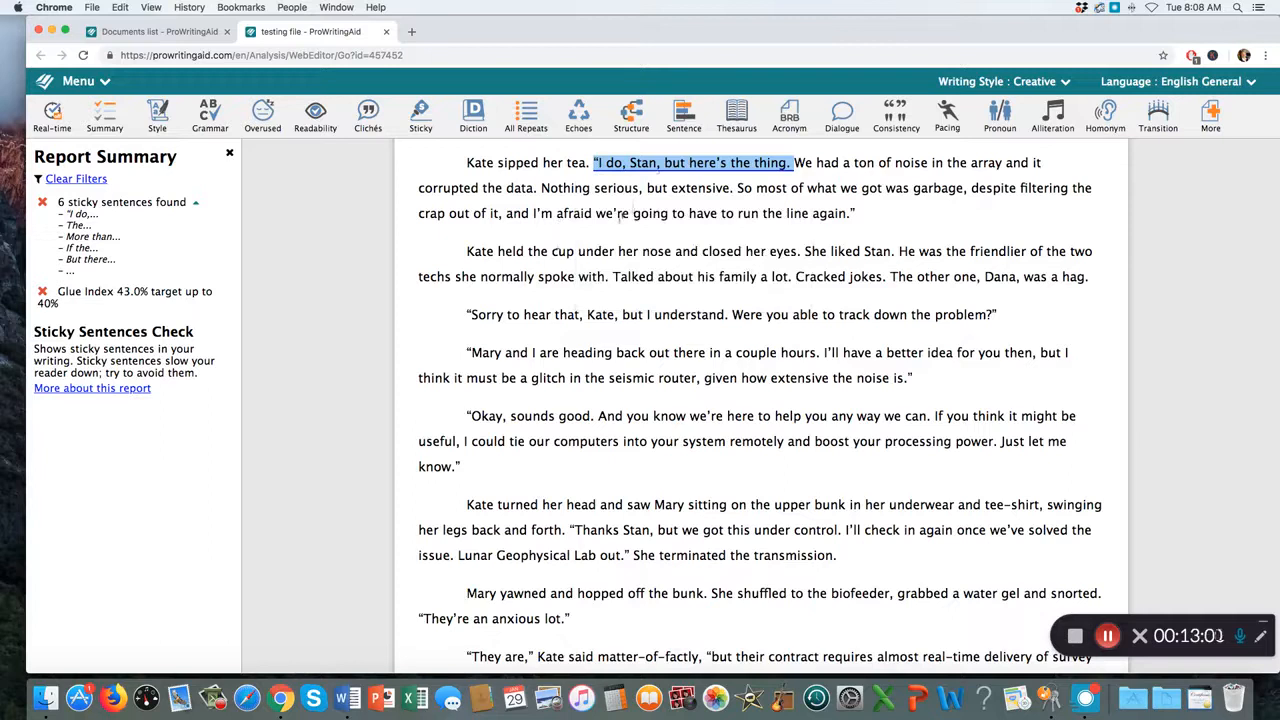
mouse_move(640, 163)
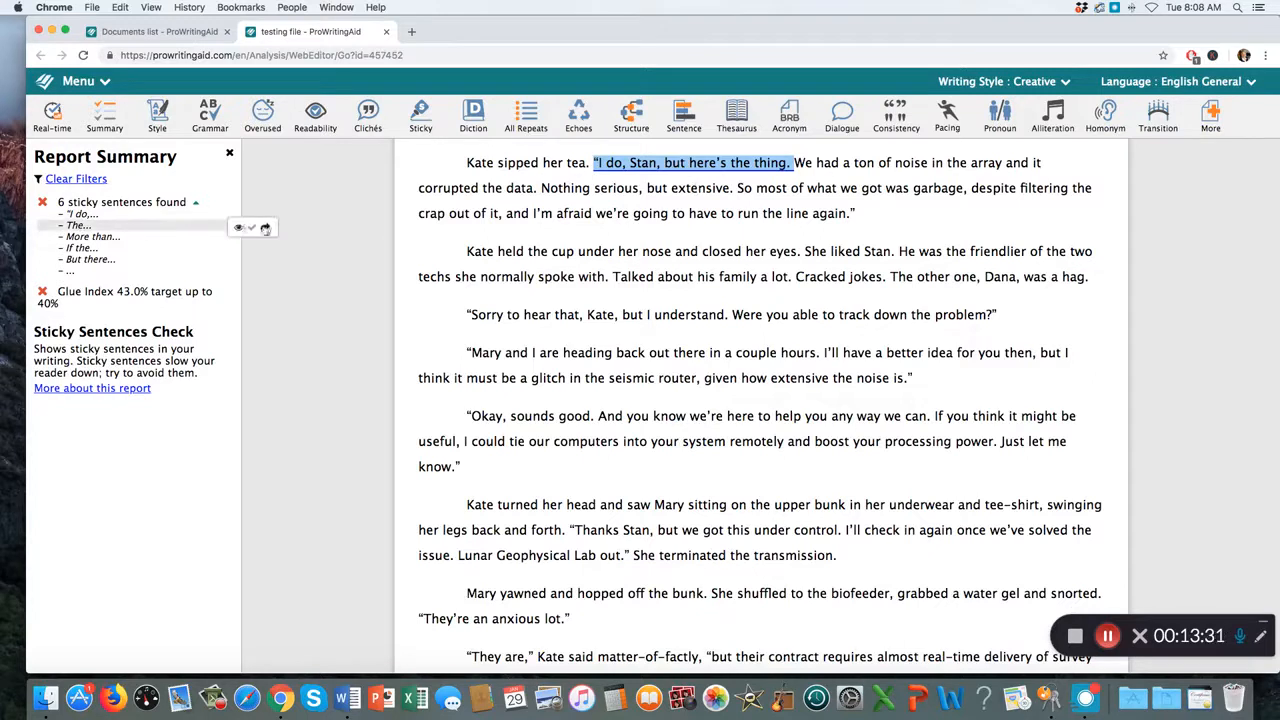
mouse_move(680, 155)
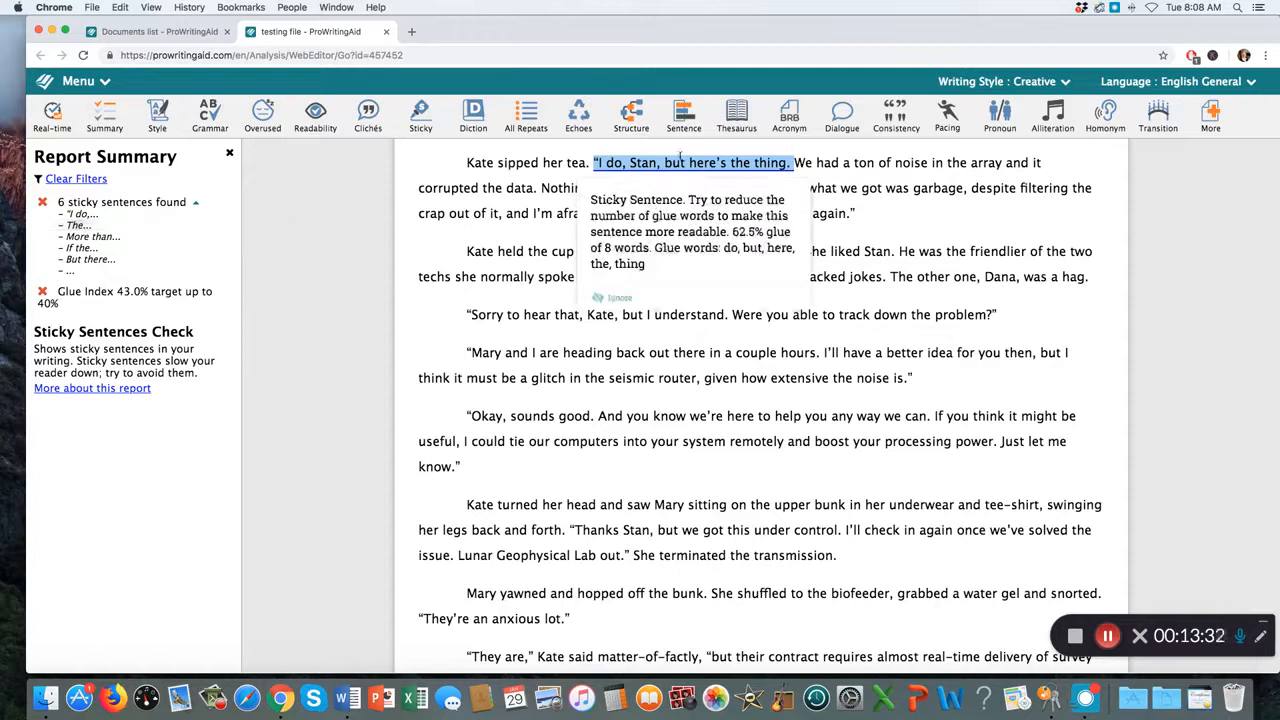
left_click(616, 297)
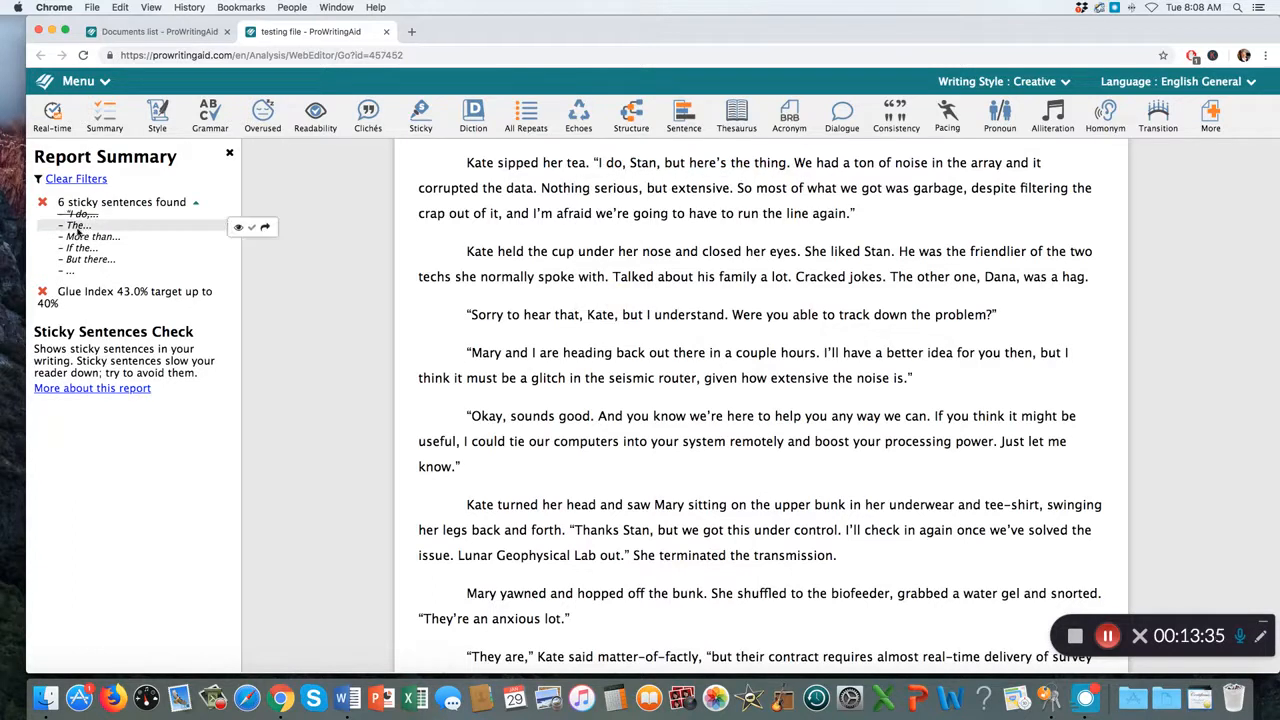
left_click(264, 229)
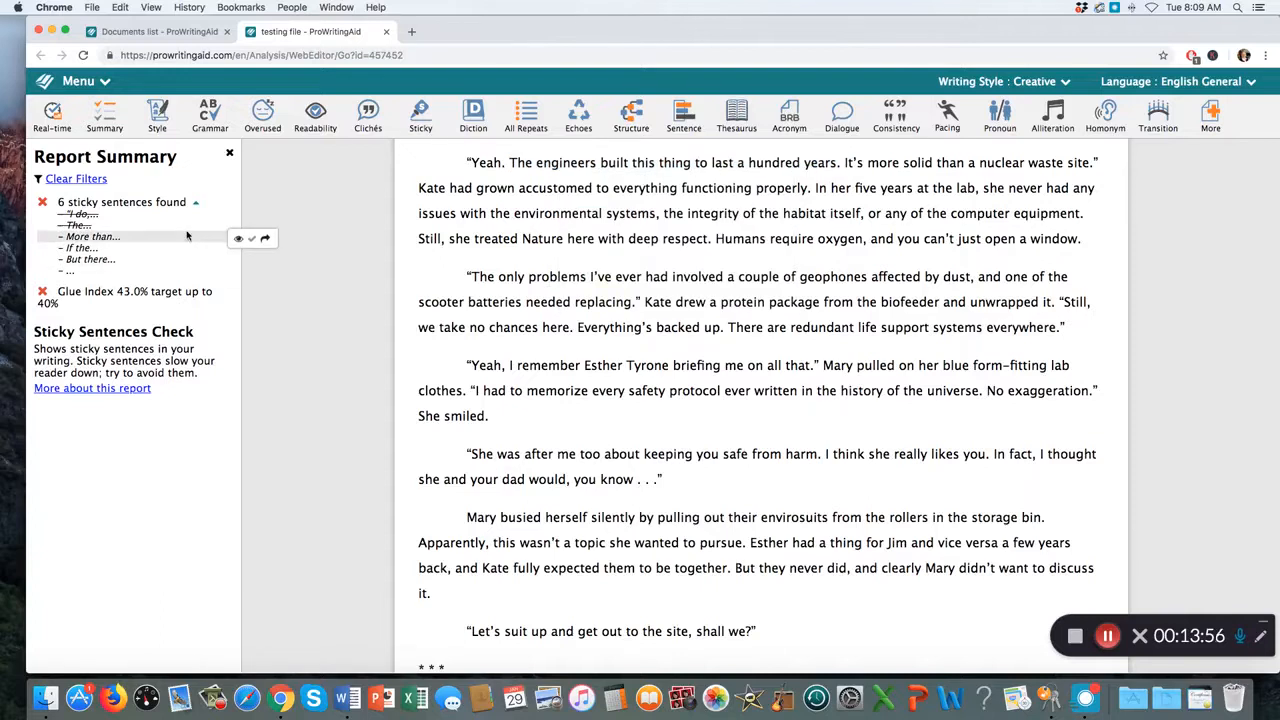
- Locate the sticky sentence starting "More than enough to get the surveys done" and examine its glue words and the surrounding paragraphs
left_click(265, 238)
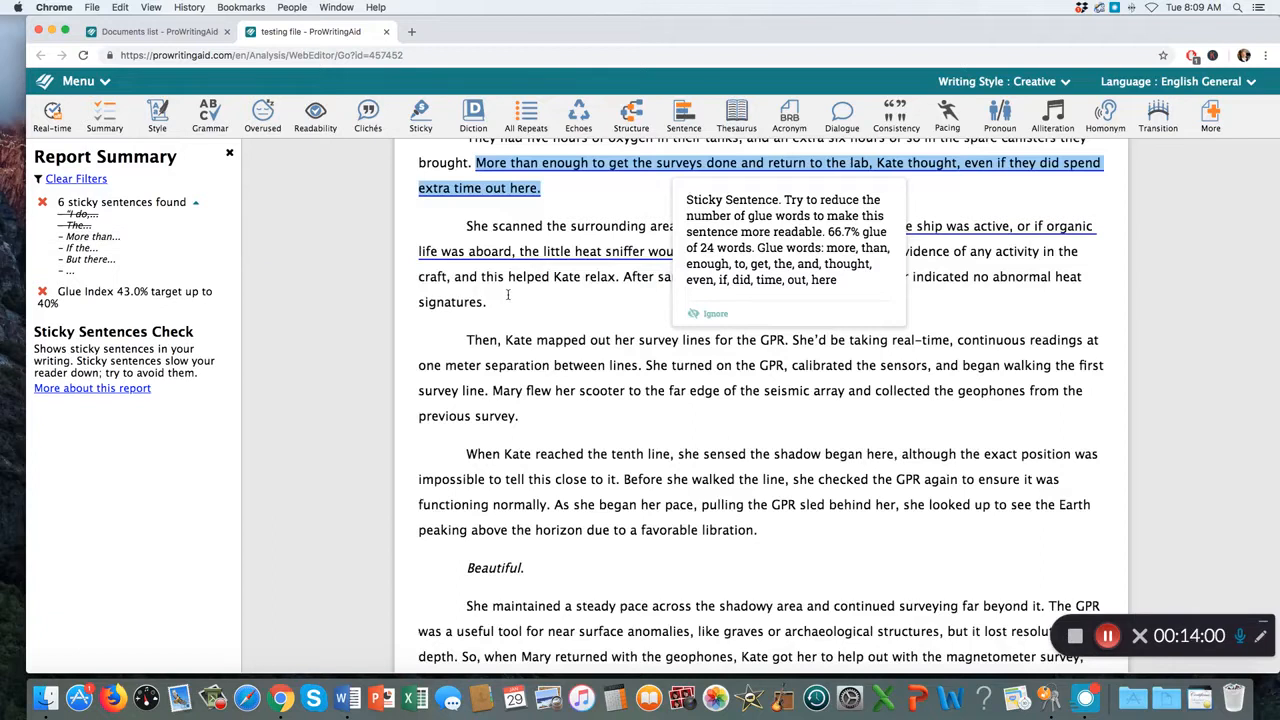
scroll(507, 294, "up", 3)
scroll(507, 294, "down", 2)
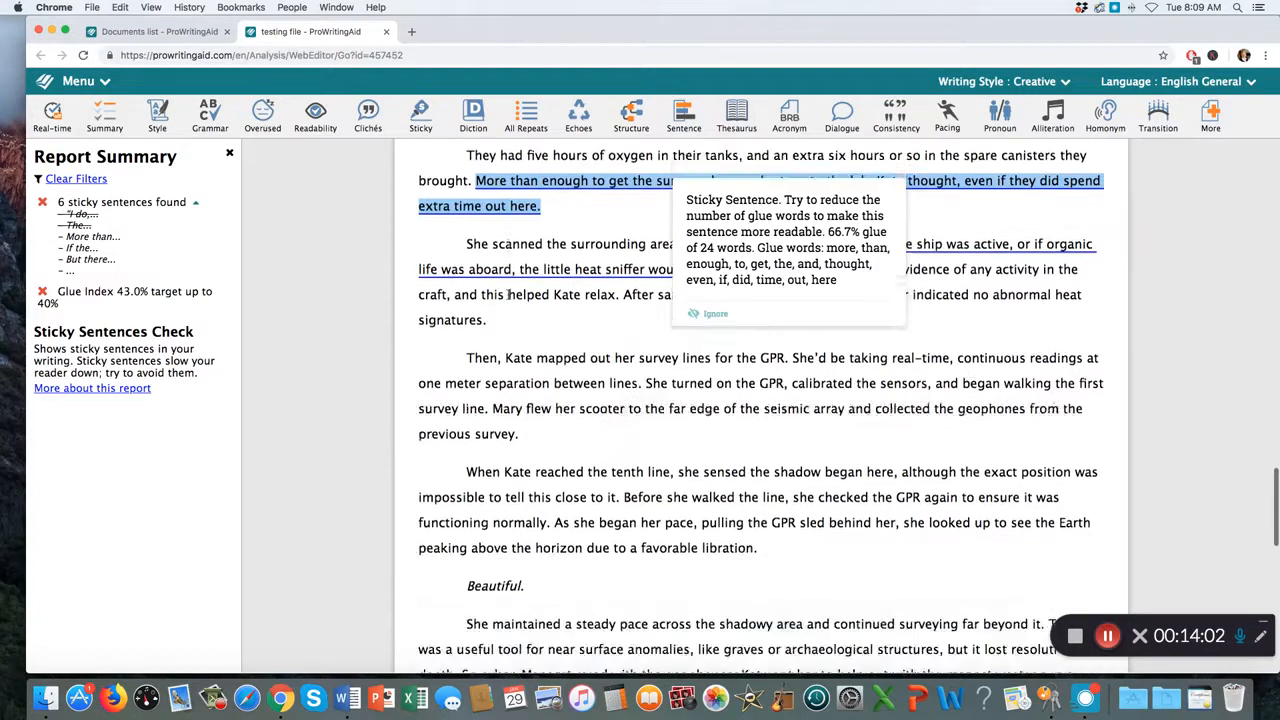
scroll(507, 294, "up", 2)
scroll(507, 294, "up", 6)
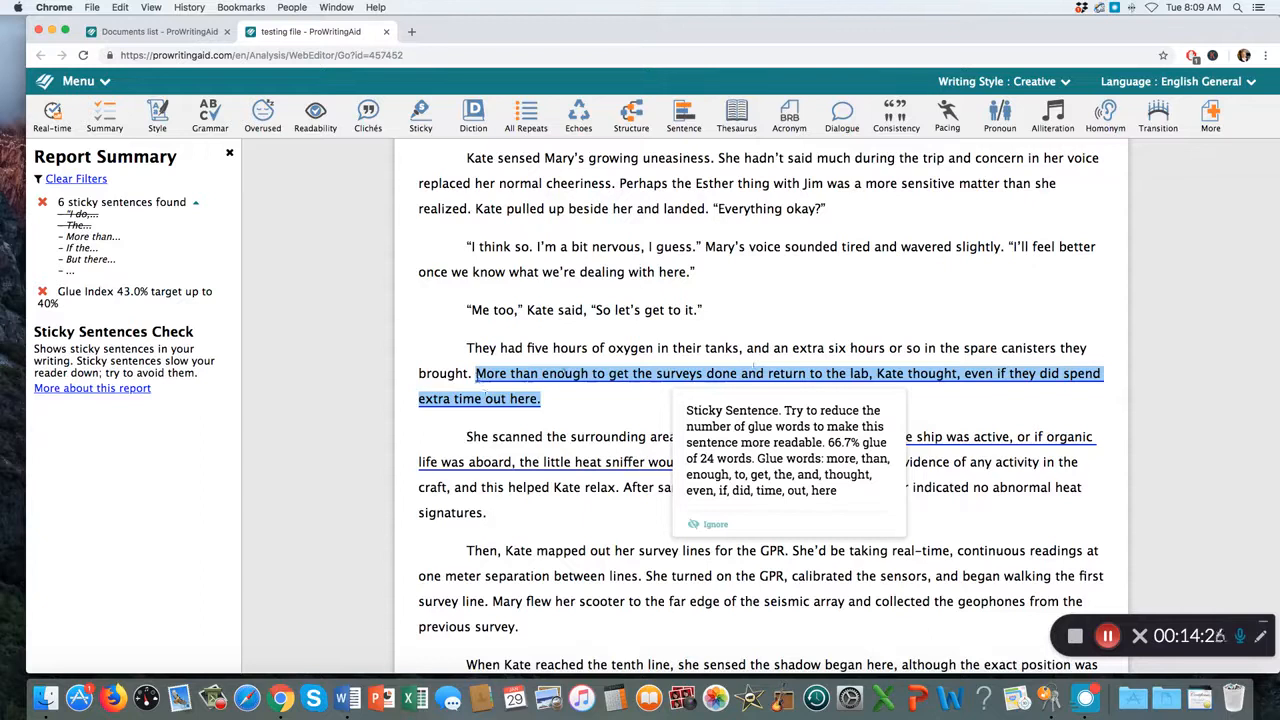
scroll(616, 355, "up", 1)
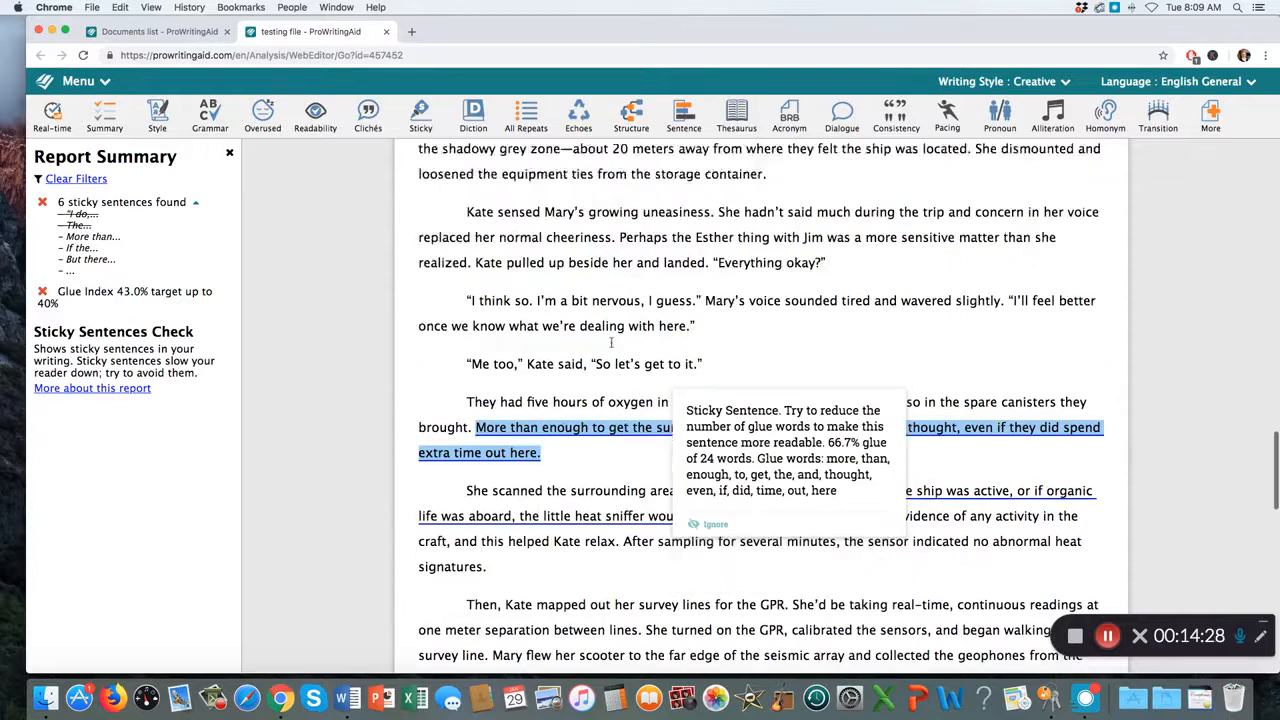
scroll(610, 343, "down", 1)
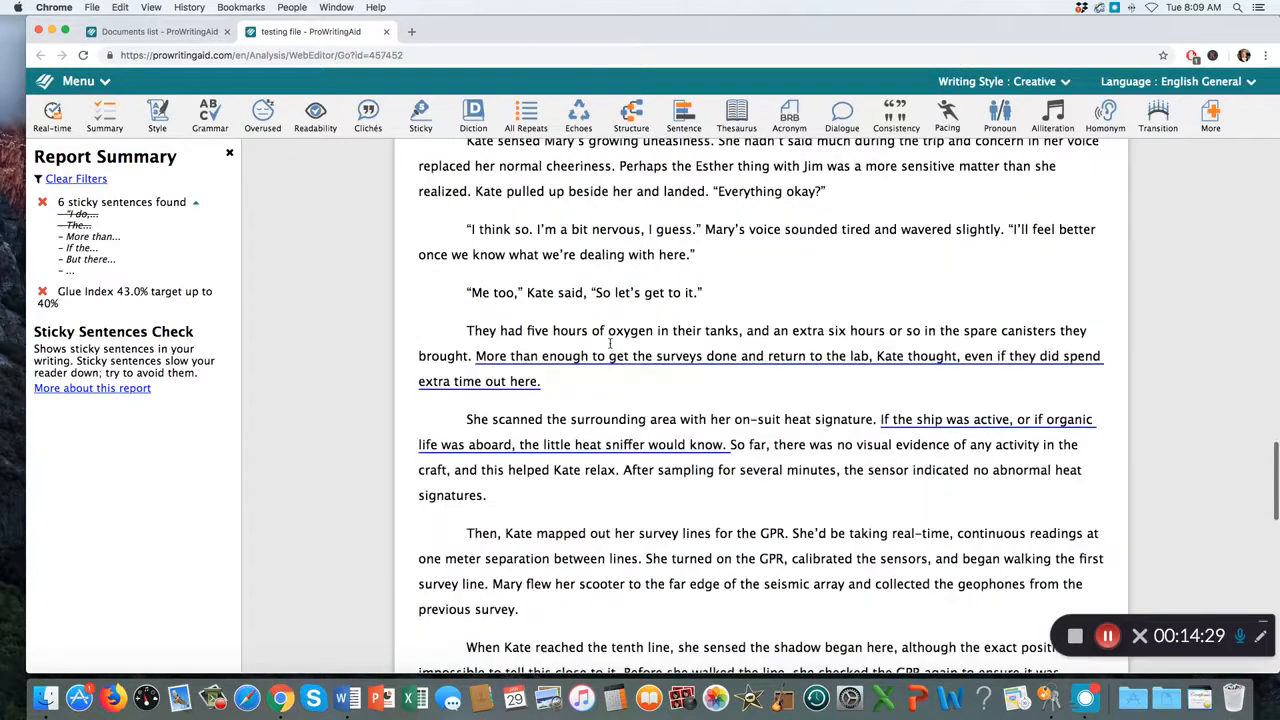
mouse_move(620, 358)
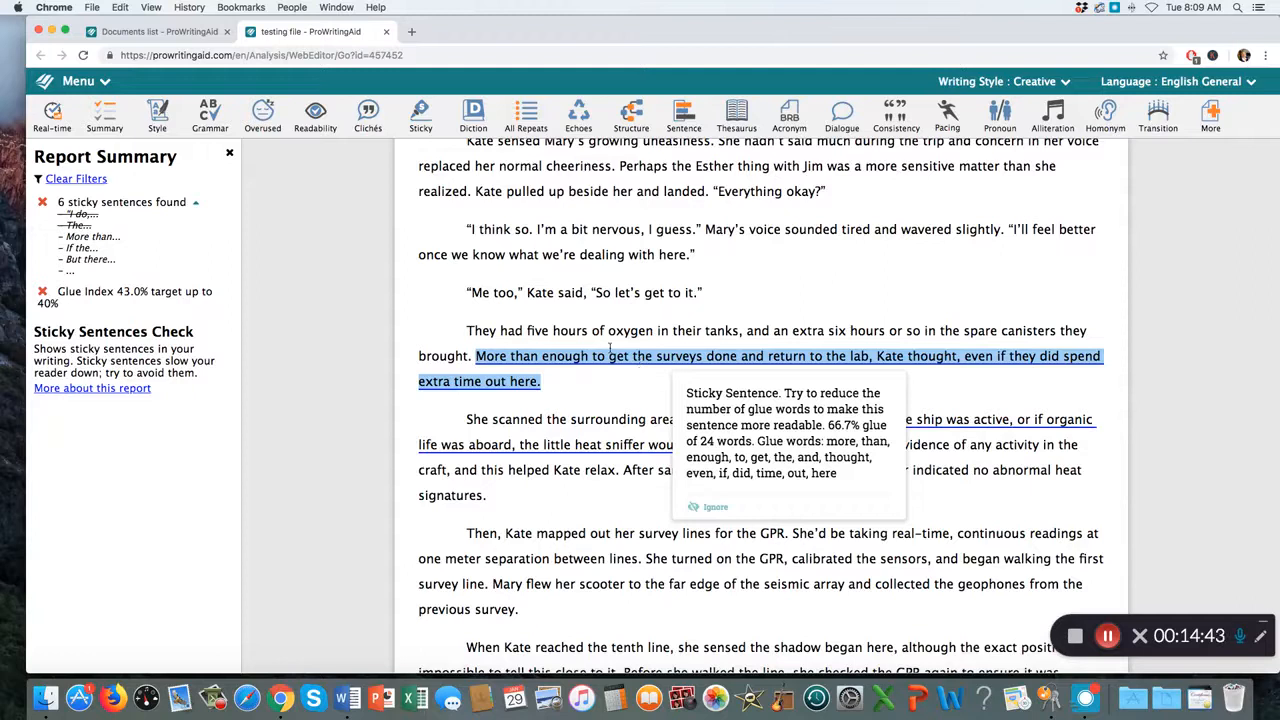
left_click(556, 250)
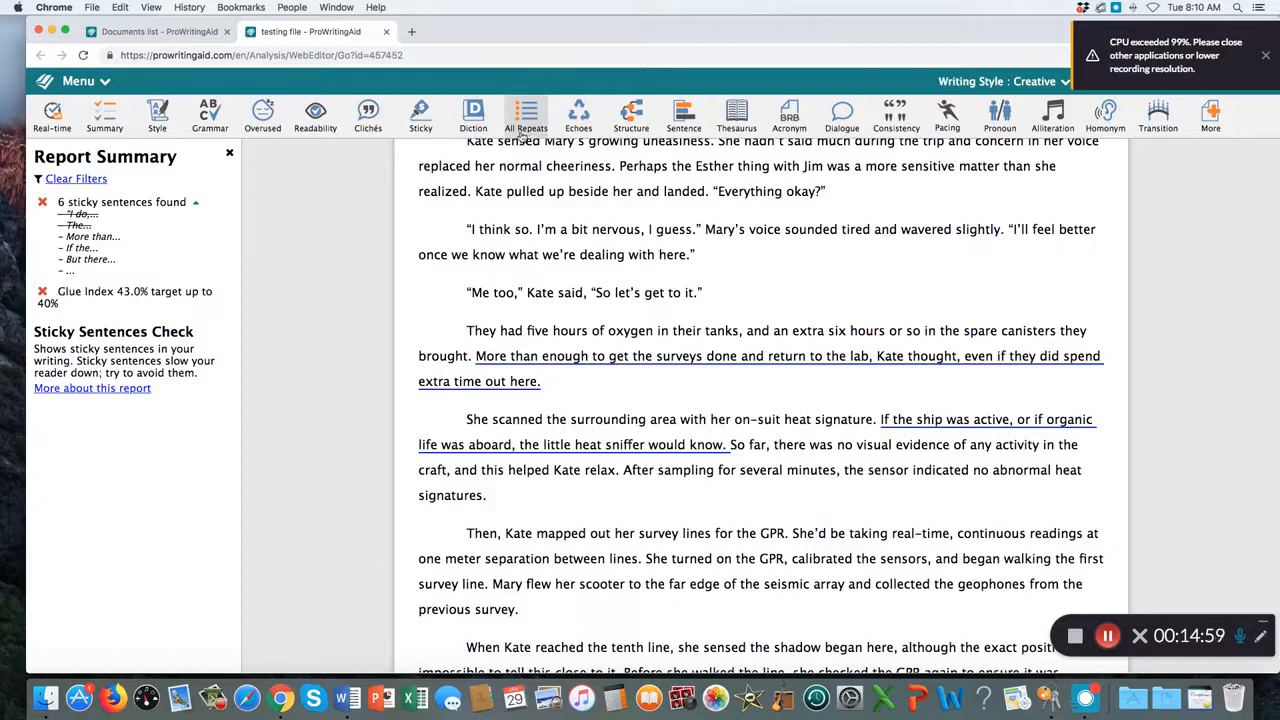
- Run the Echoes report and examine the close repeats in the document's opening paragraph, especially "the comms"
left_click(577, 119)
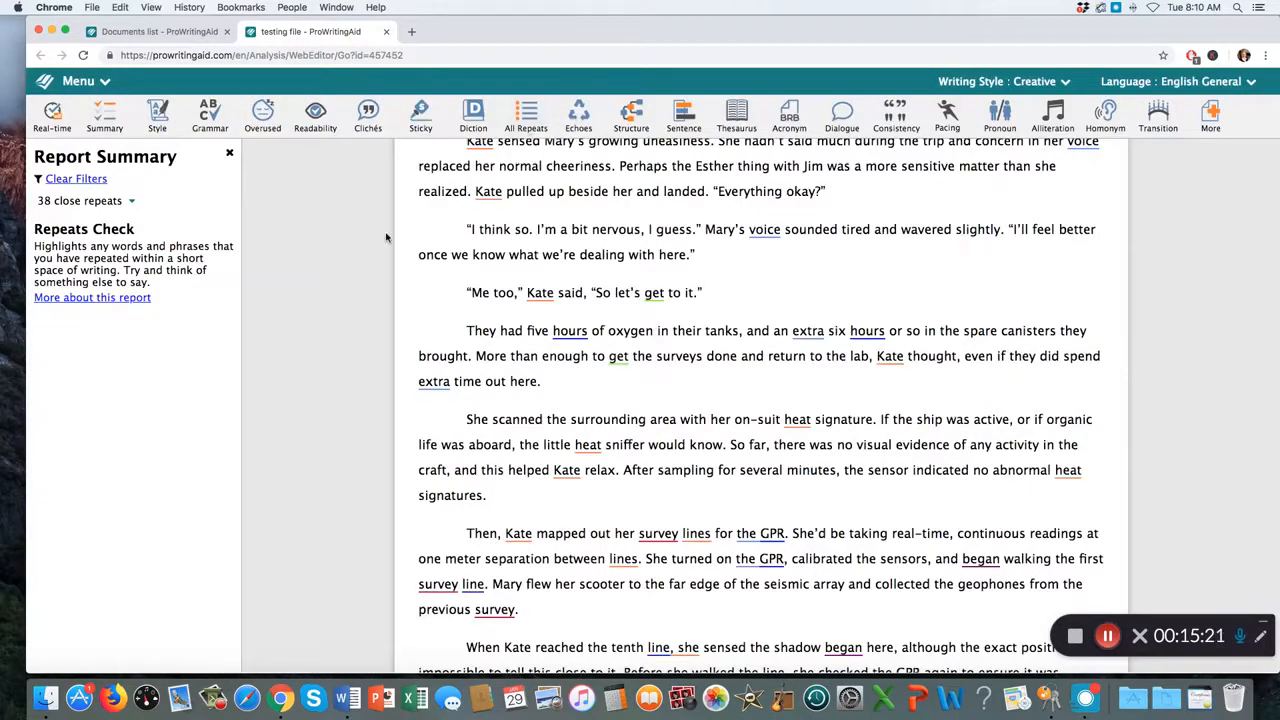
scroll(394, 236, "down", 3)
scroll(394, 236, "up", 15)
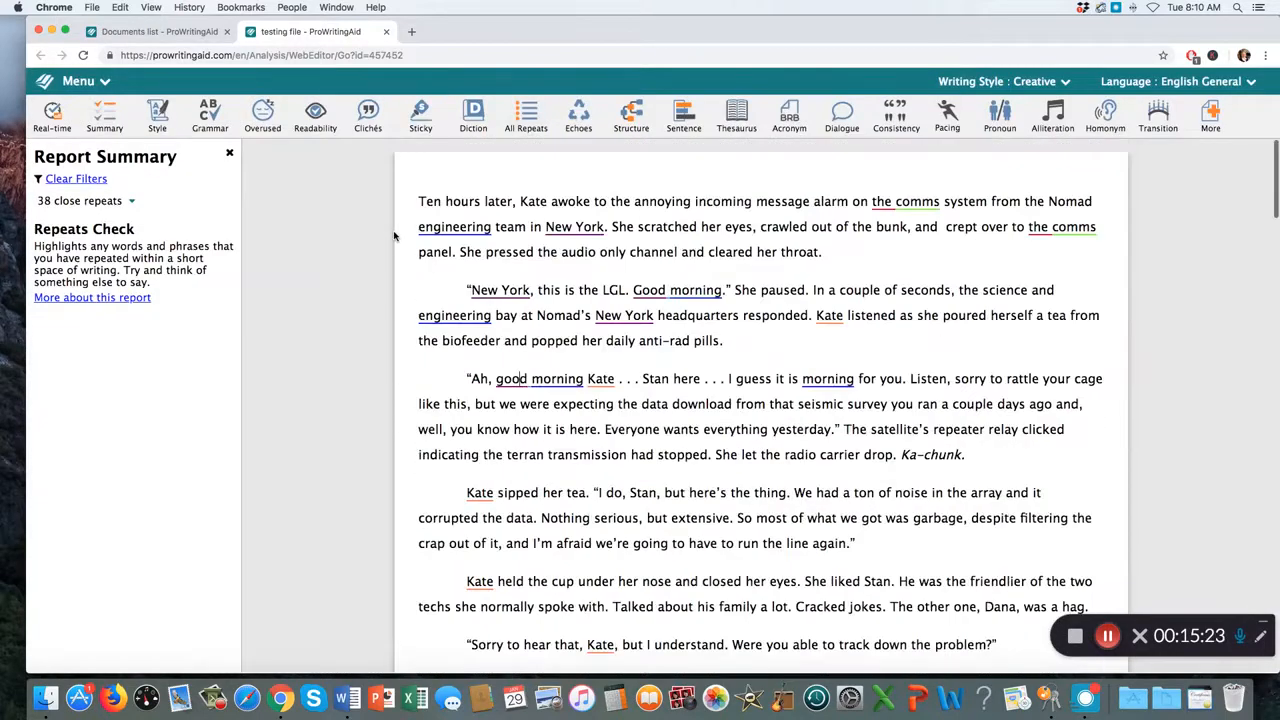
mouse_move(73, 205)
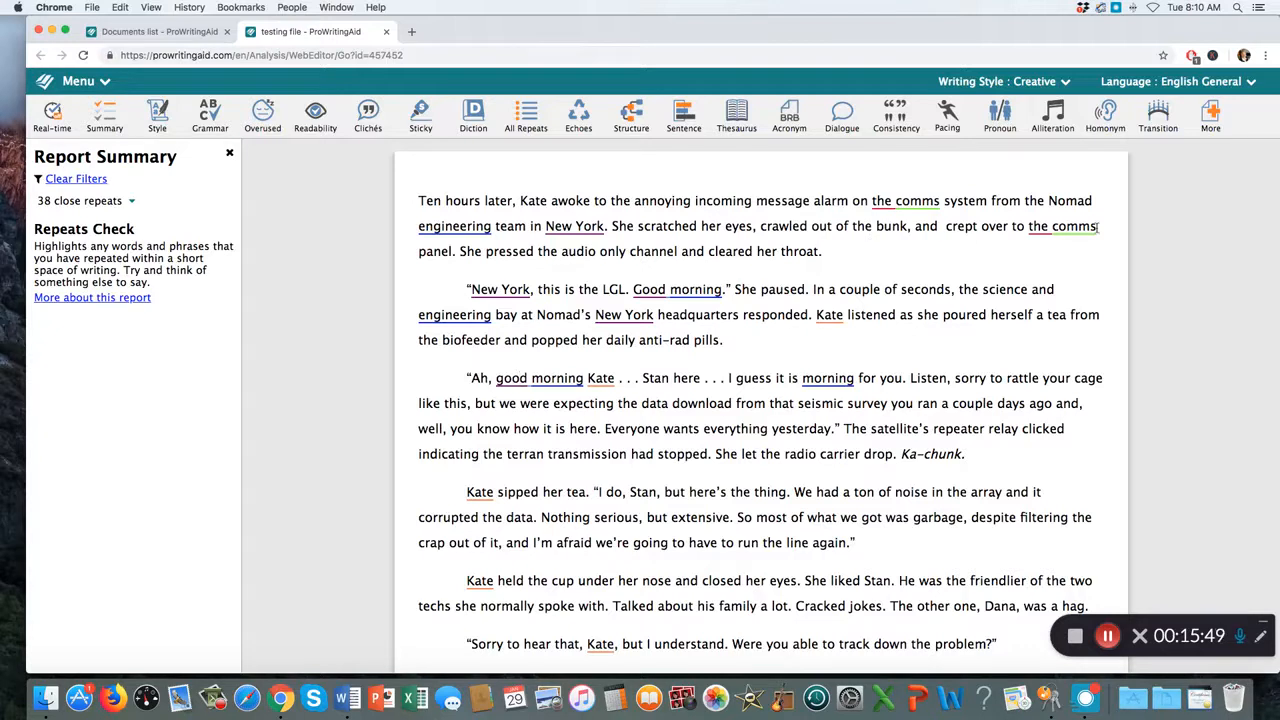
double_click(929, 200)
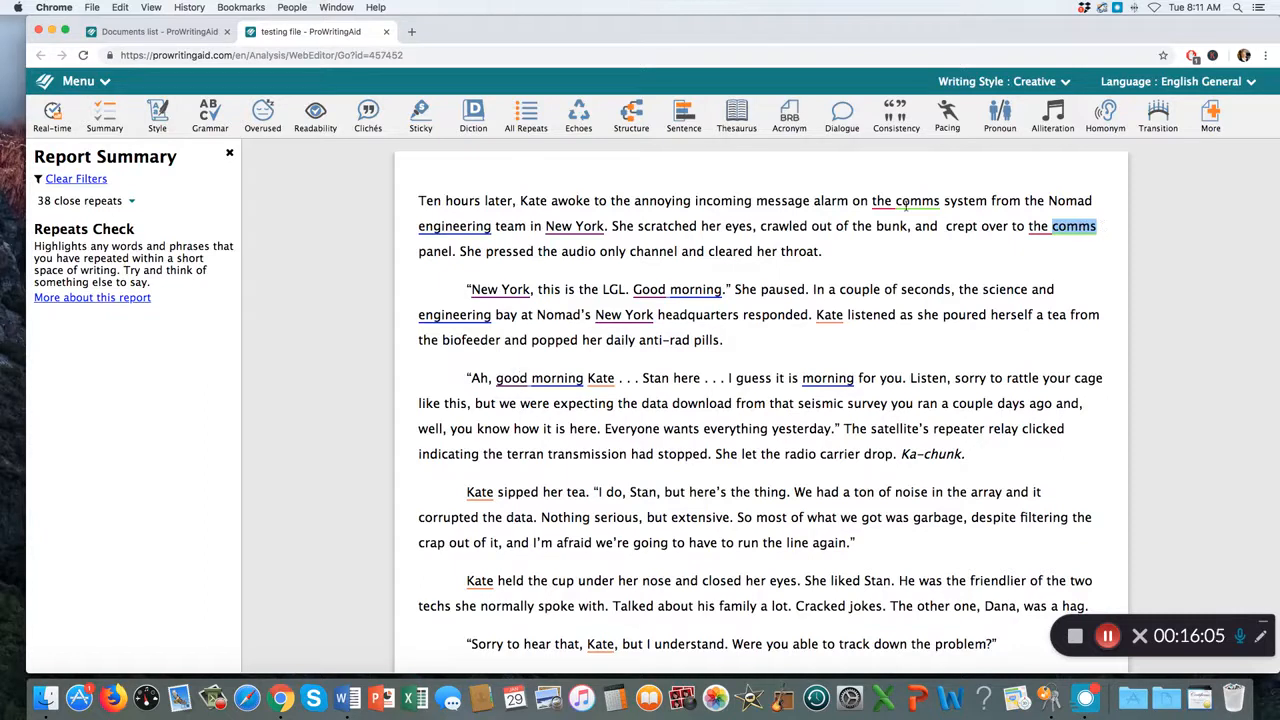
scroll(908, 240, "down", 2)
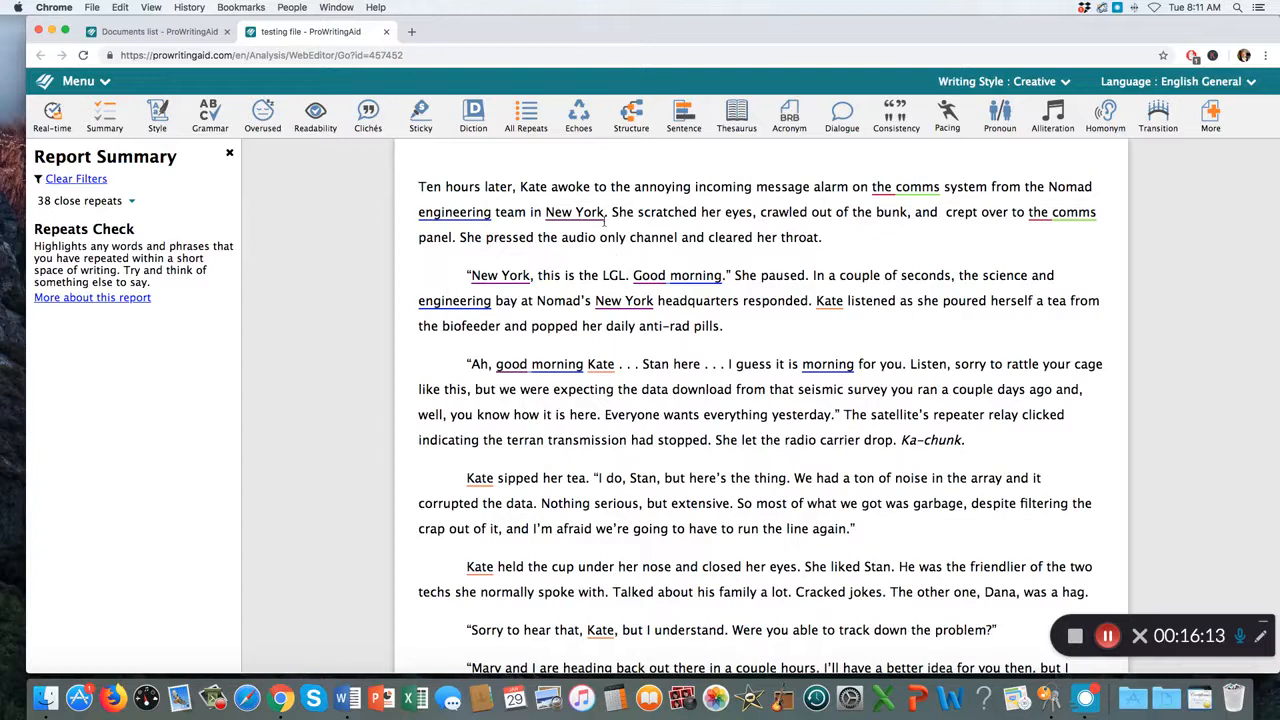
- In the second paragraph, delete "New York" before "headquarters" and replace "engineering" before "bay" with "tech"
scroll(550, 274, "down", 1)
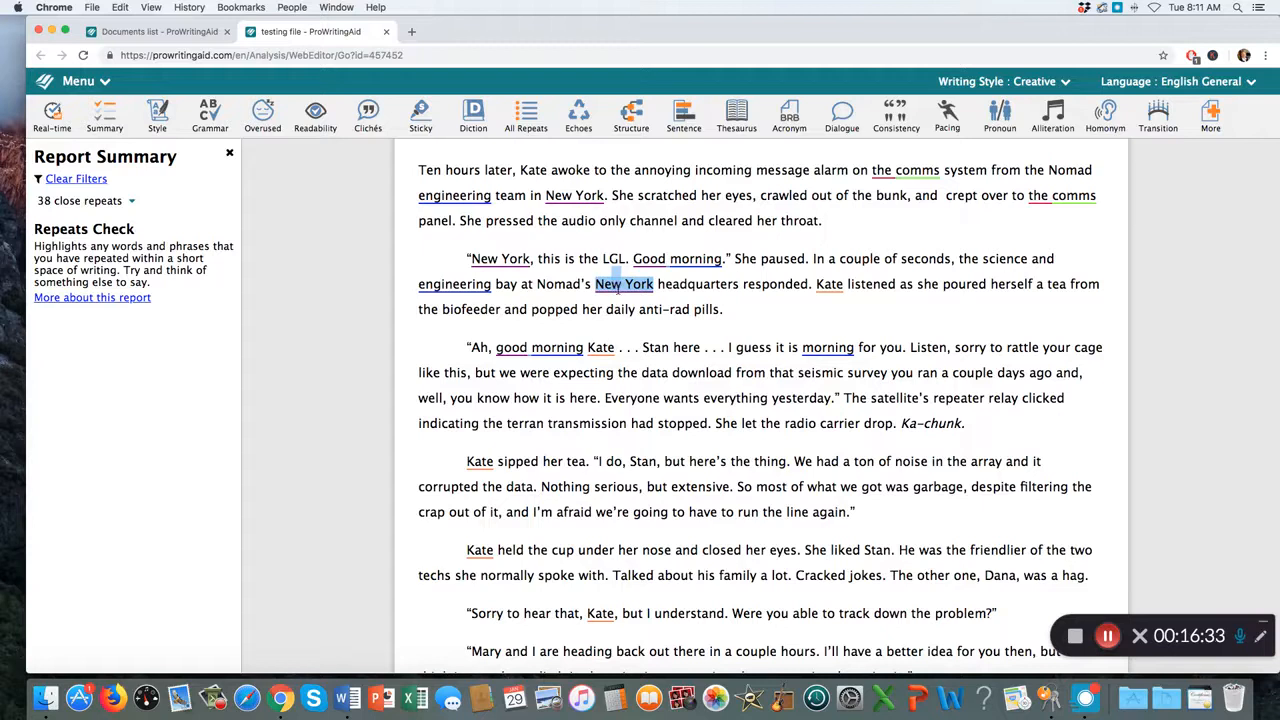
left_click_drag(597, 284, 662, 284)
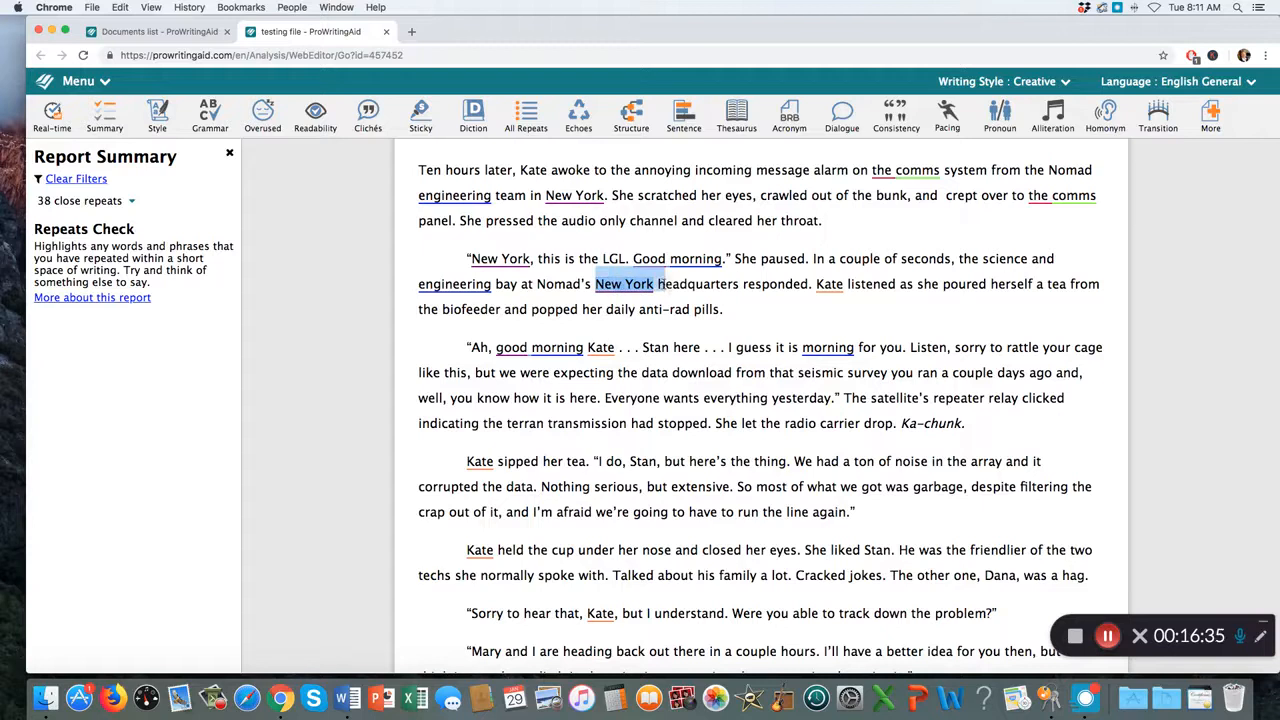
key("BackSpace")
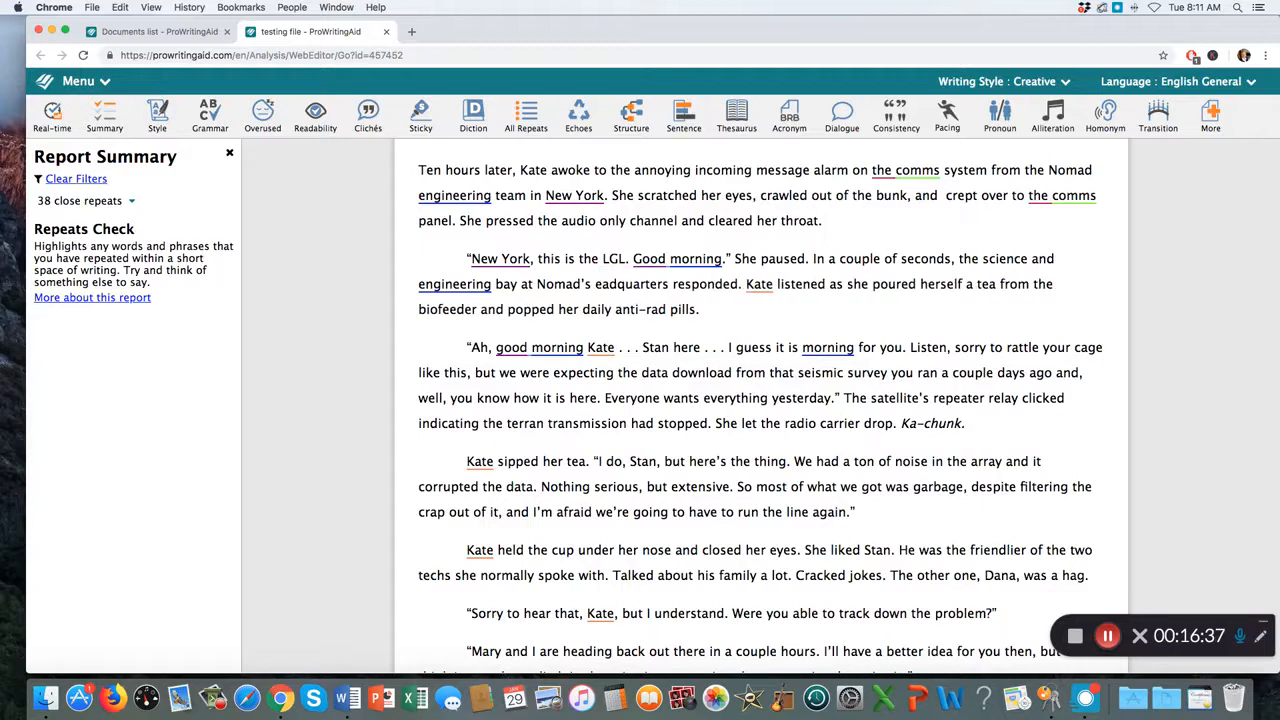
type("h")
left_click_drag(491, 284, 421, 284)
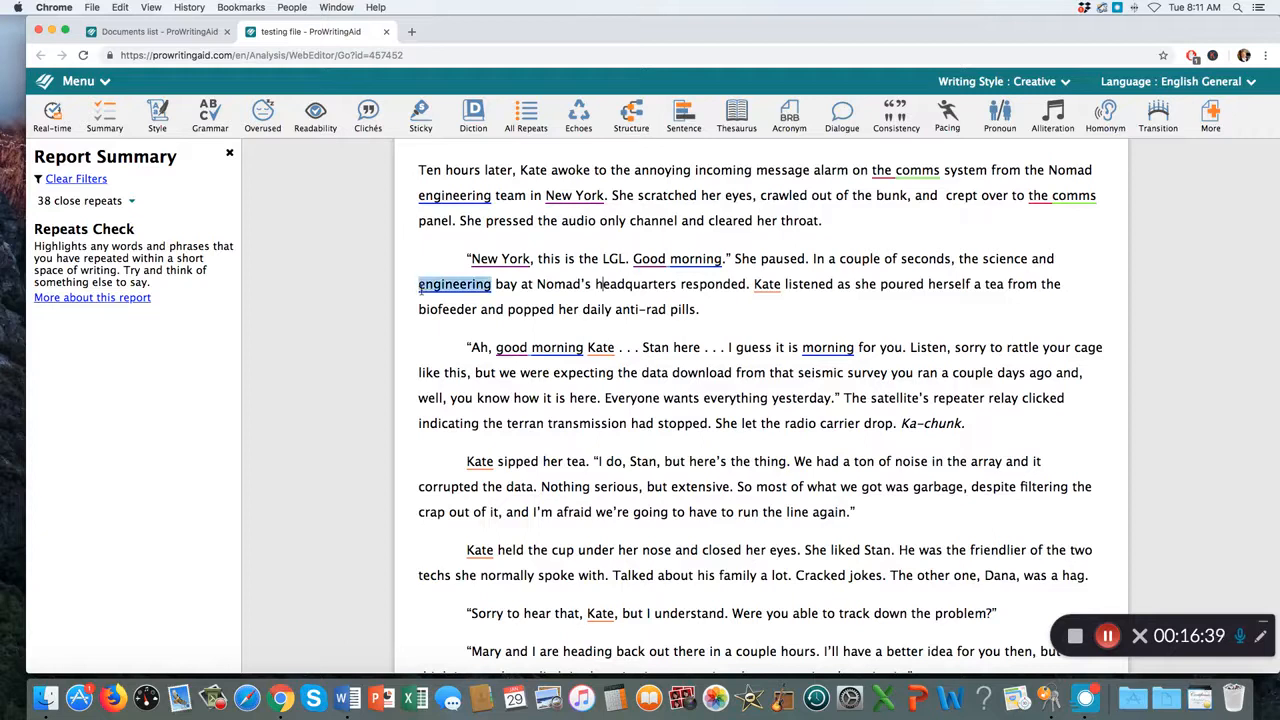
left_click_drag(469, 283, 492, 284)
type("tech")
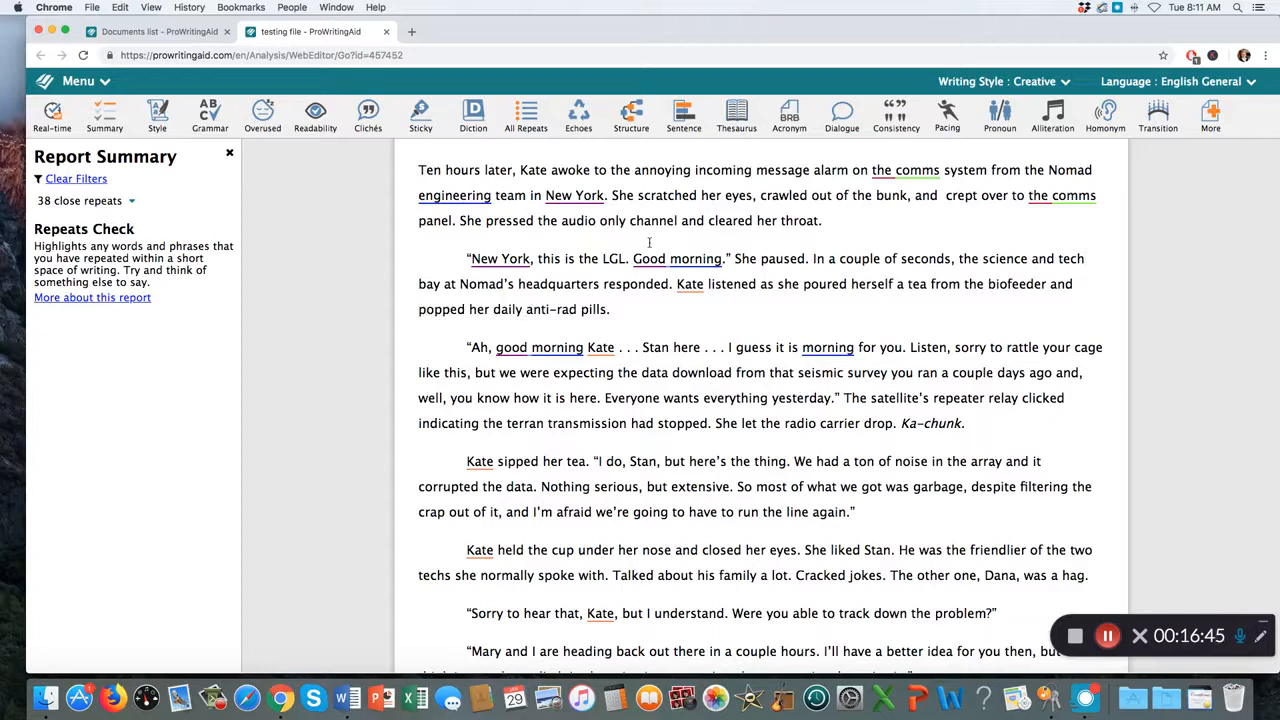
- Replace "comms" before "panel" in the opening paragraph with "control" and delete "Kate" after "Ah, good morning"
double_click(1070, 197)
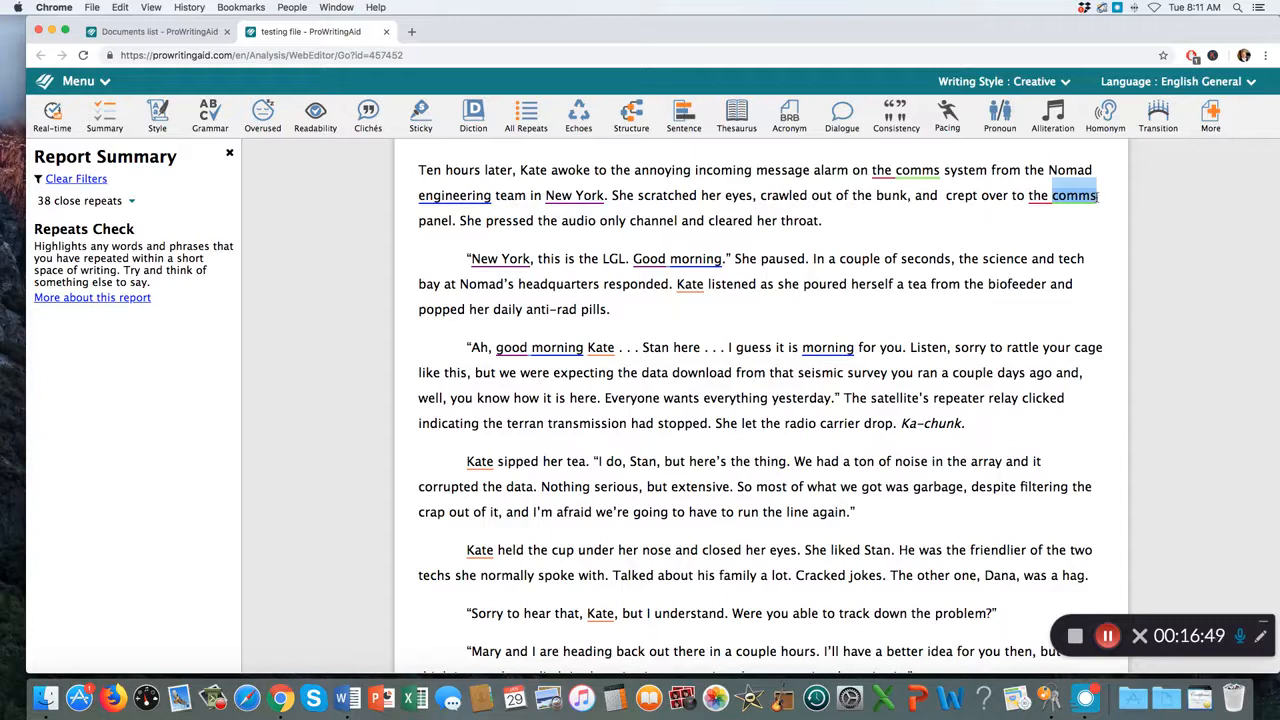
type("control")
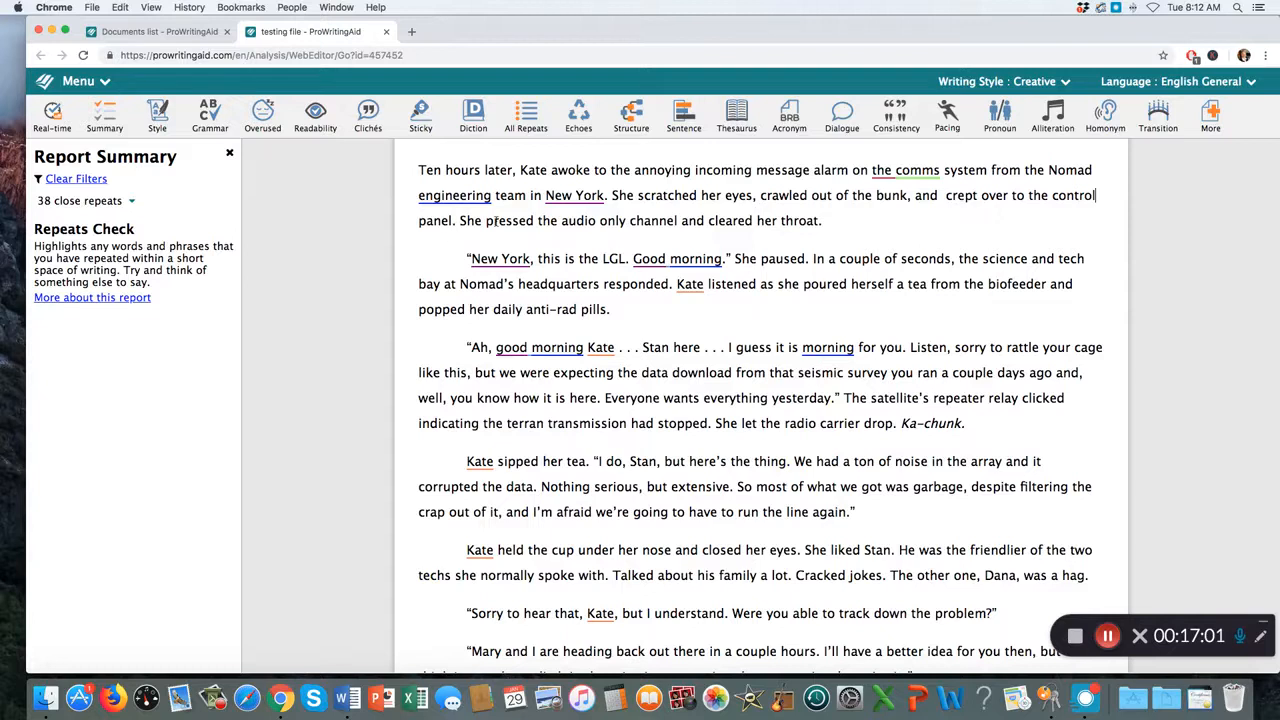
left_click_drag(545, 196, 604, 196)
double_click(690, 285)
double_click(604, 348)
key("BackSpace")
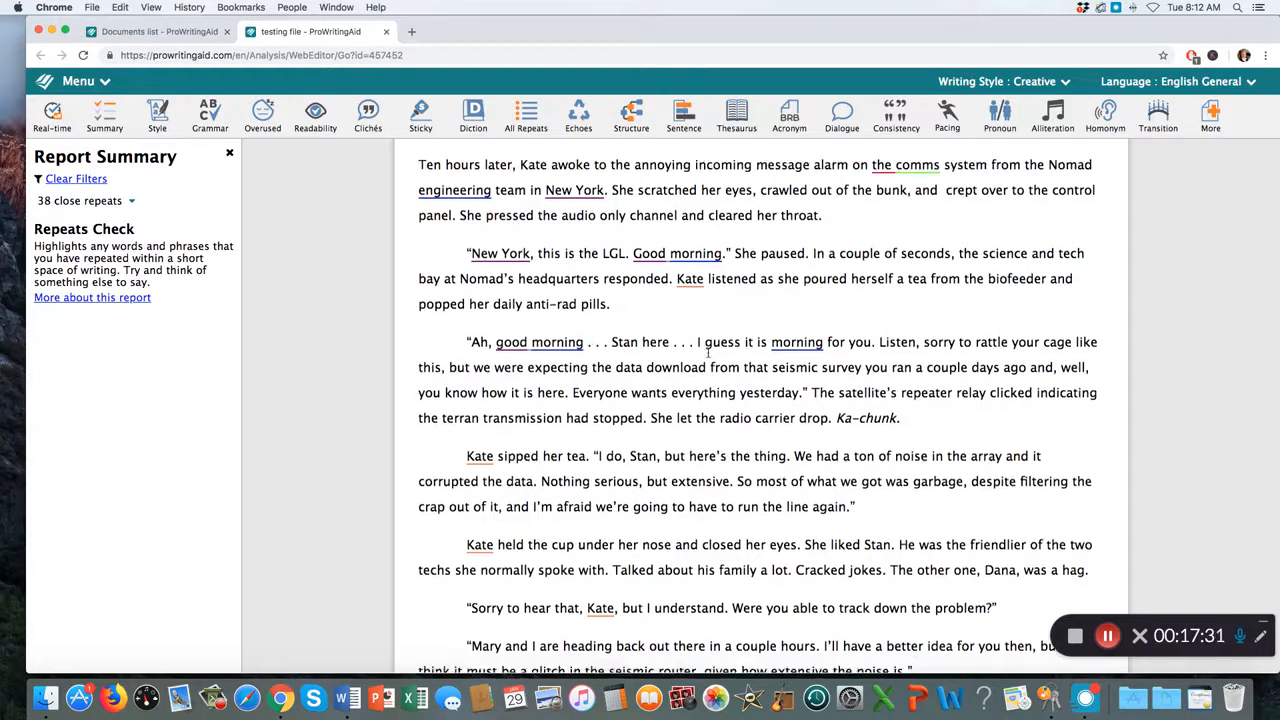
- Delete the name "Kate" and its surrounding commas from the dialogue line "Sorry to hear that, Kate, but I understand"
scroll(708, 350, "down", 3)
scroll(708, 352, "down", 3)
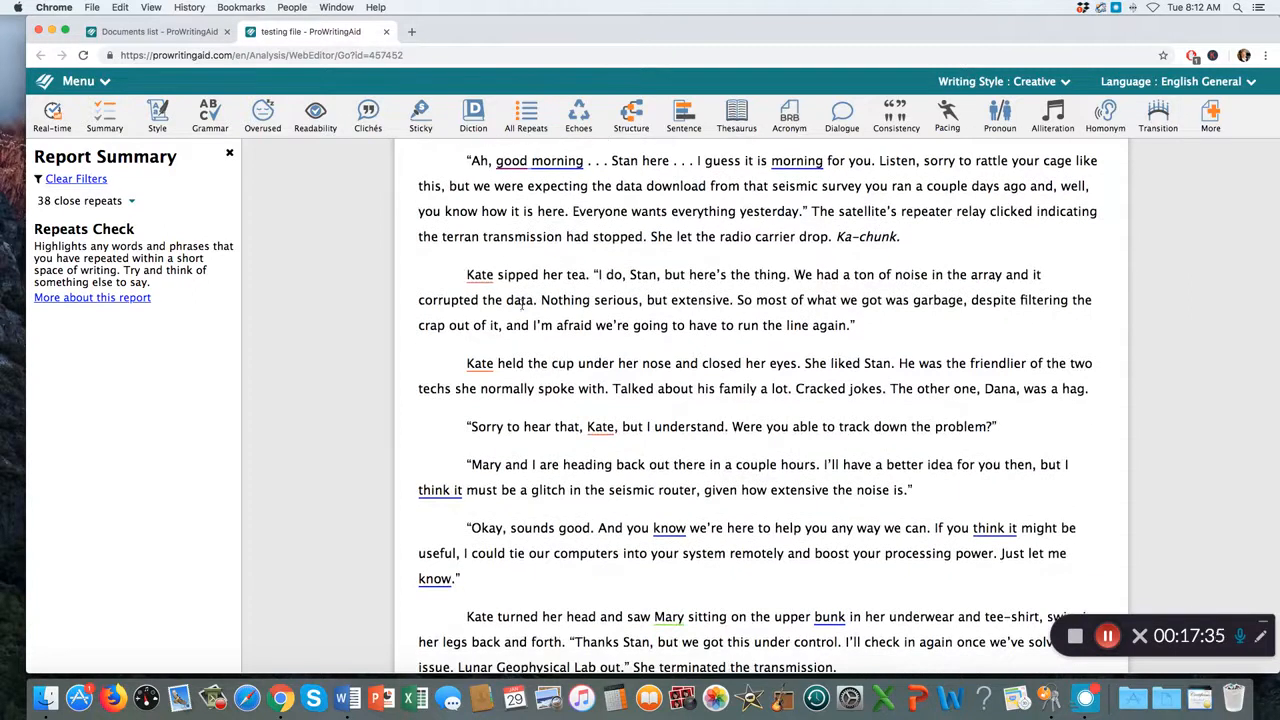
double_click(490, 275)
double_click(480, 364)
double_click(601, 427)
left_click_drag(620, 428, 580, 428)
key("BackSpace")
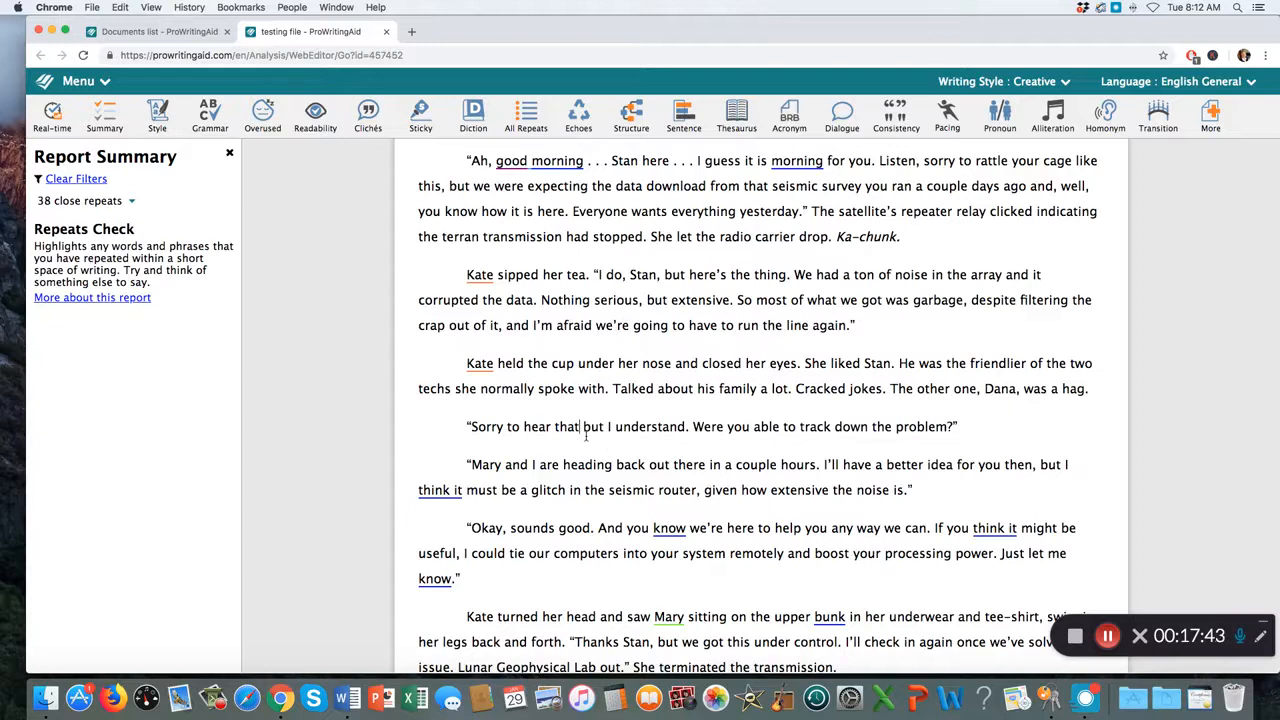
- Examine the highlighted close repeats in the following dialogue paragraphs, including "think it", "bunk" and "years"
double_click(490, 366)
scroll(586, 412, "down", 5)
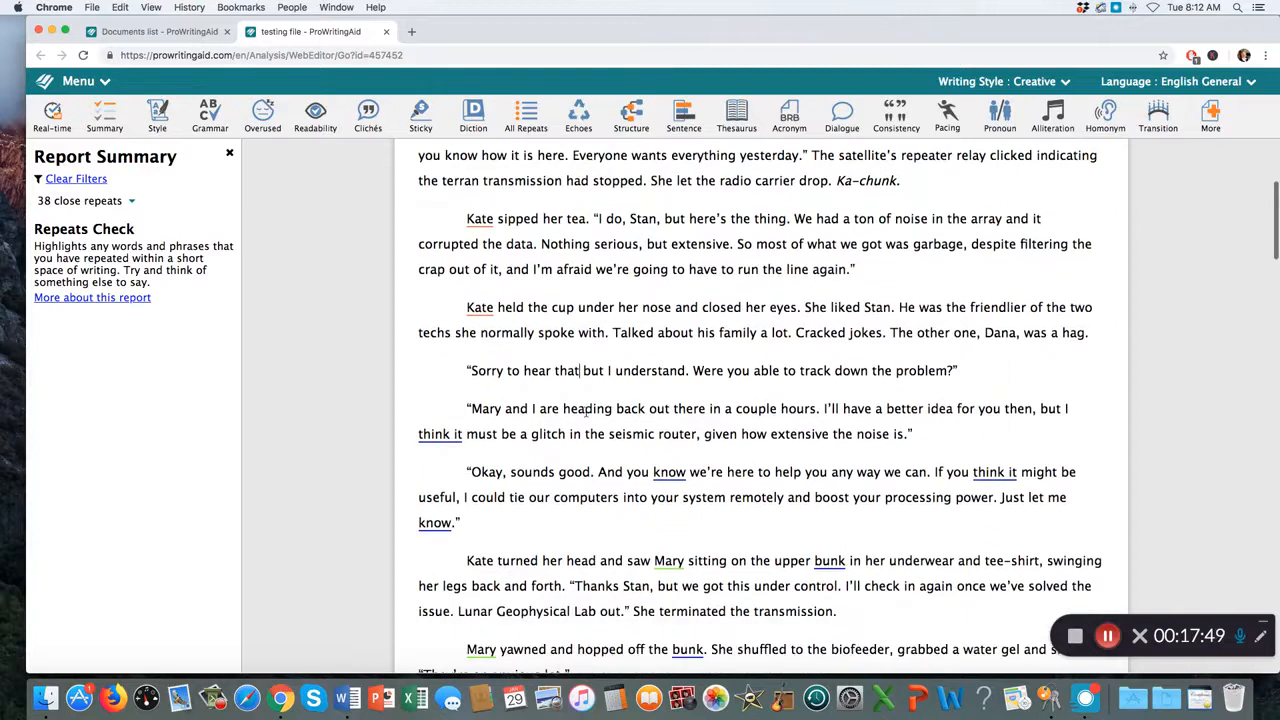
scroll(586, 412, "down", 2)
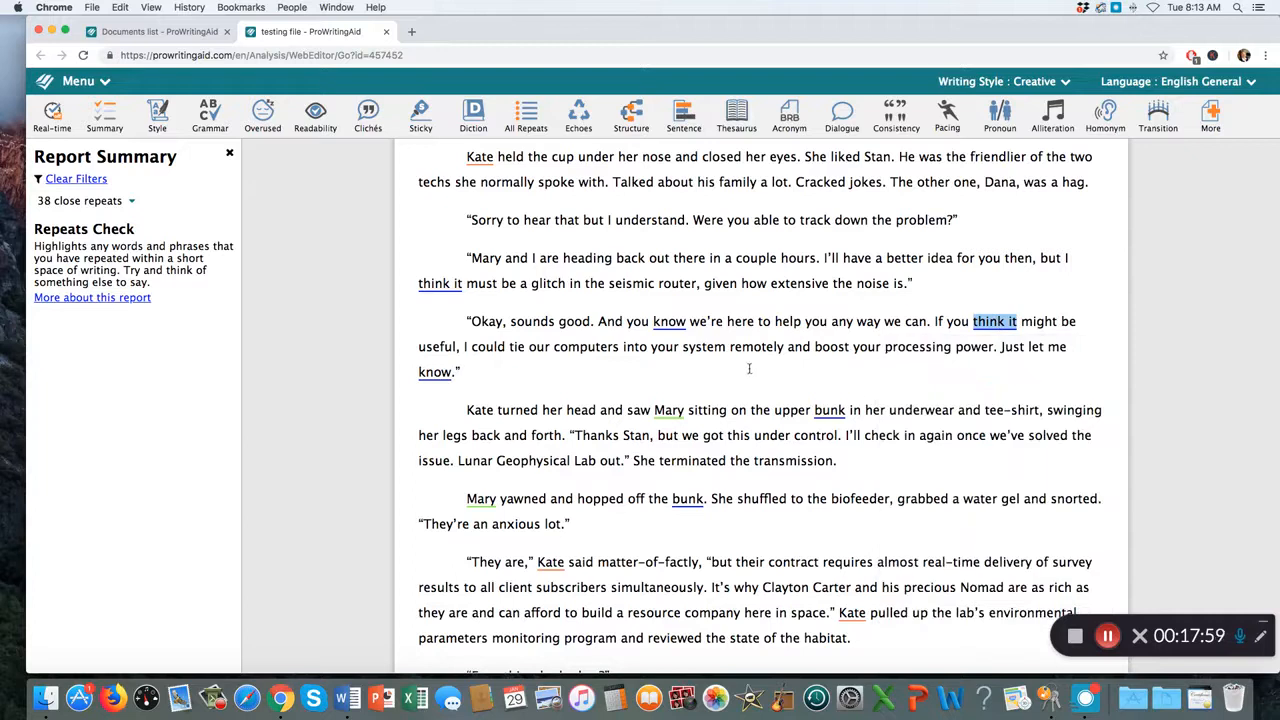
mouse_move(700, 492)
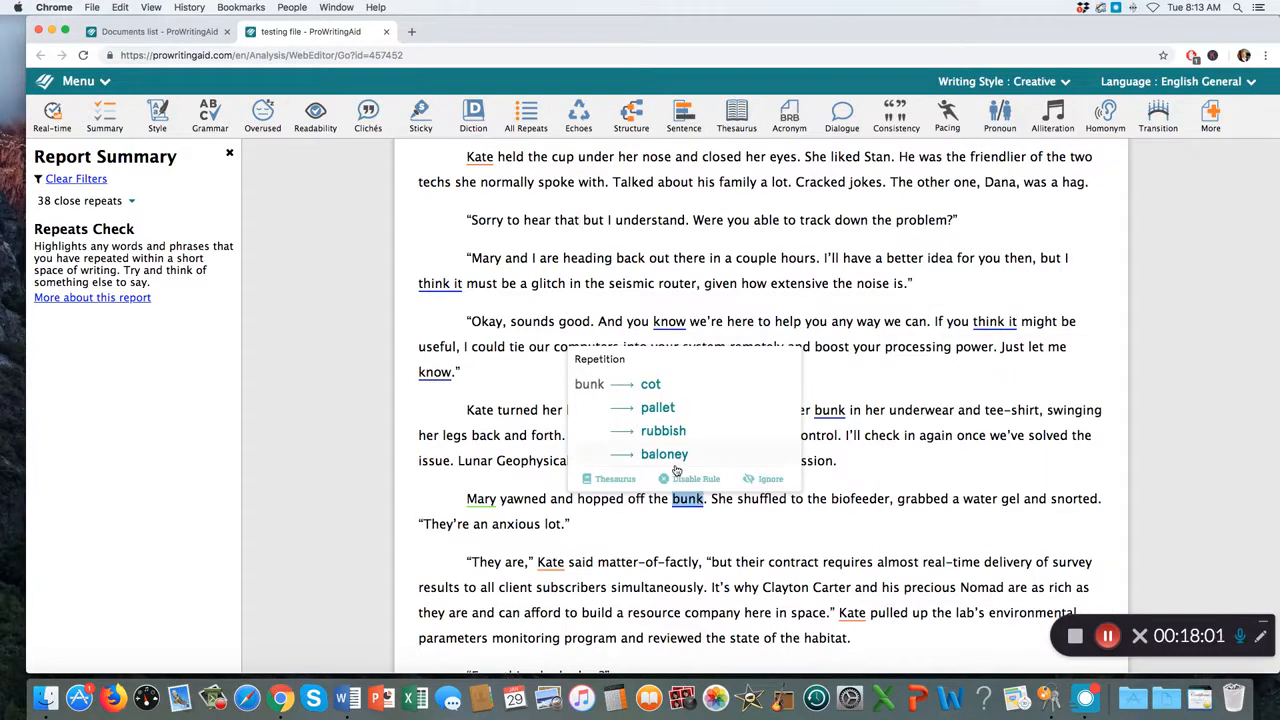
scroll(869, 477, "down", 5)
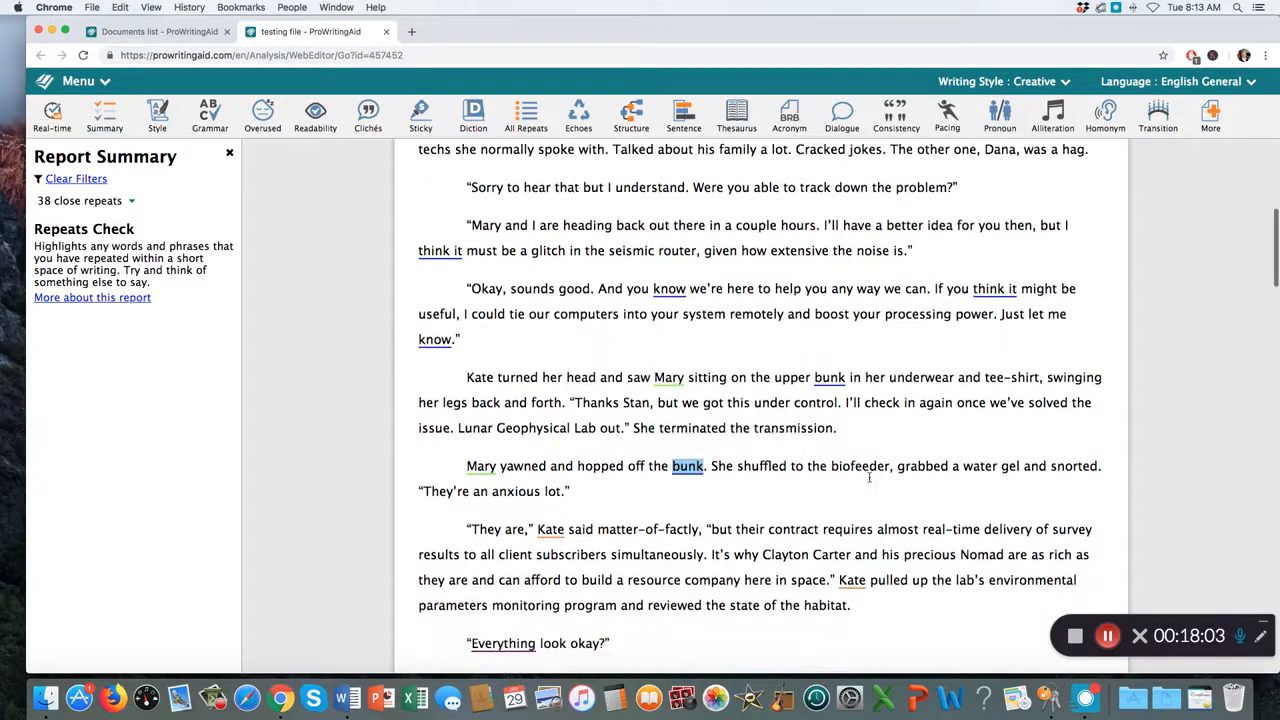
scroll(868, 477, "down", 2)
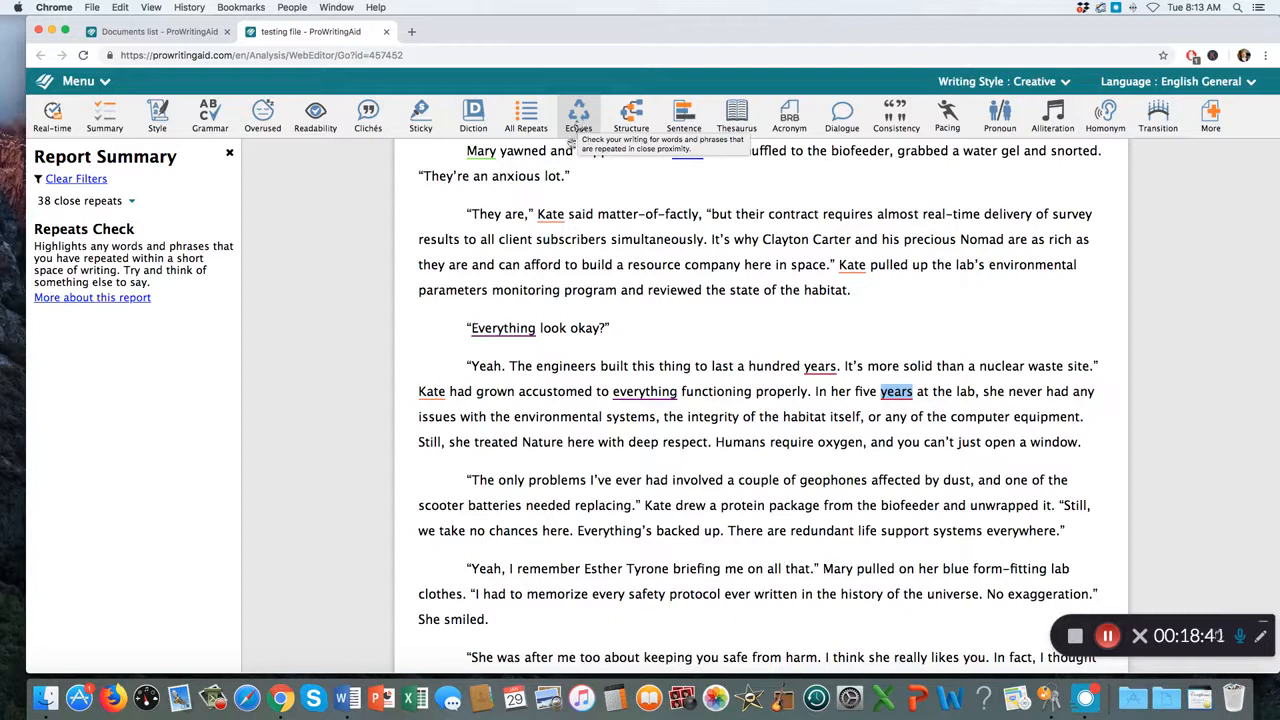
scroll(582, 166, "down", 1)
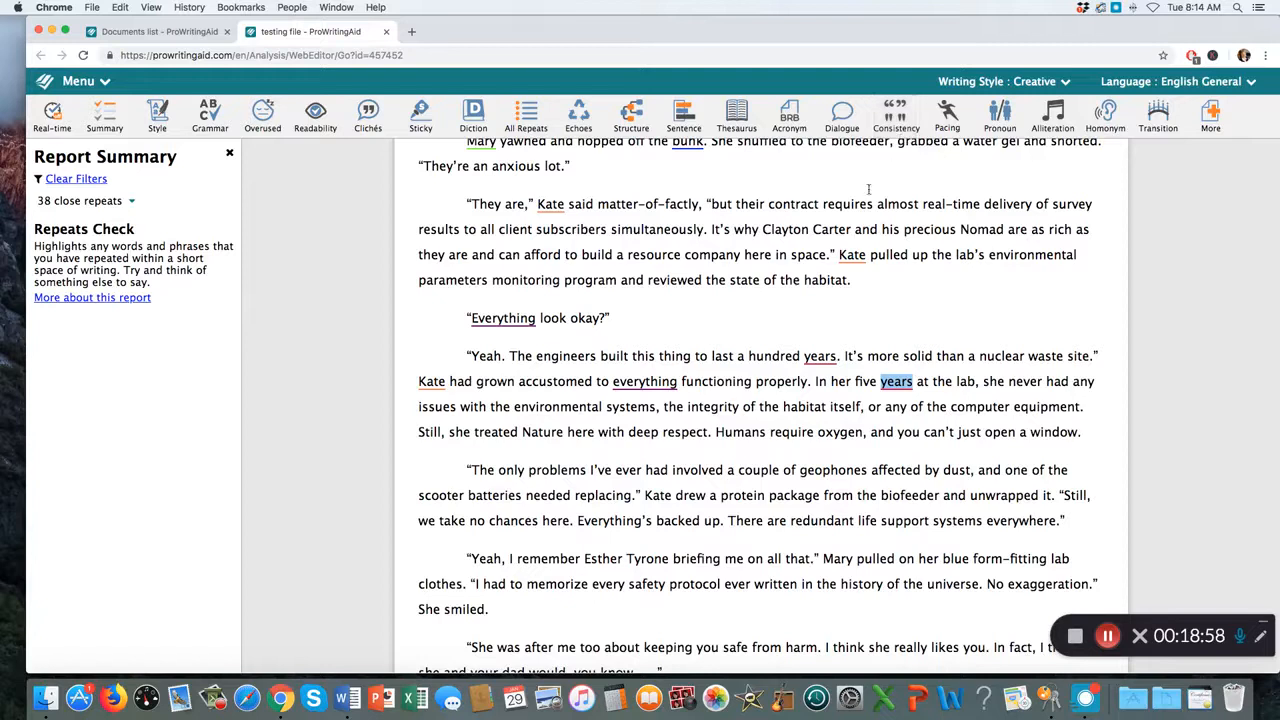
- Run the Pronoun report and expand the calculation details for the overall pronoun percentage
left_click(998, 120)
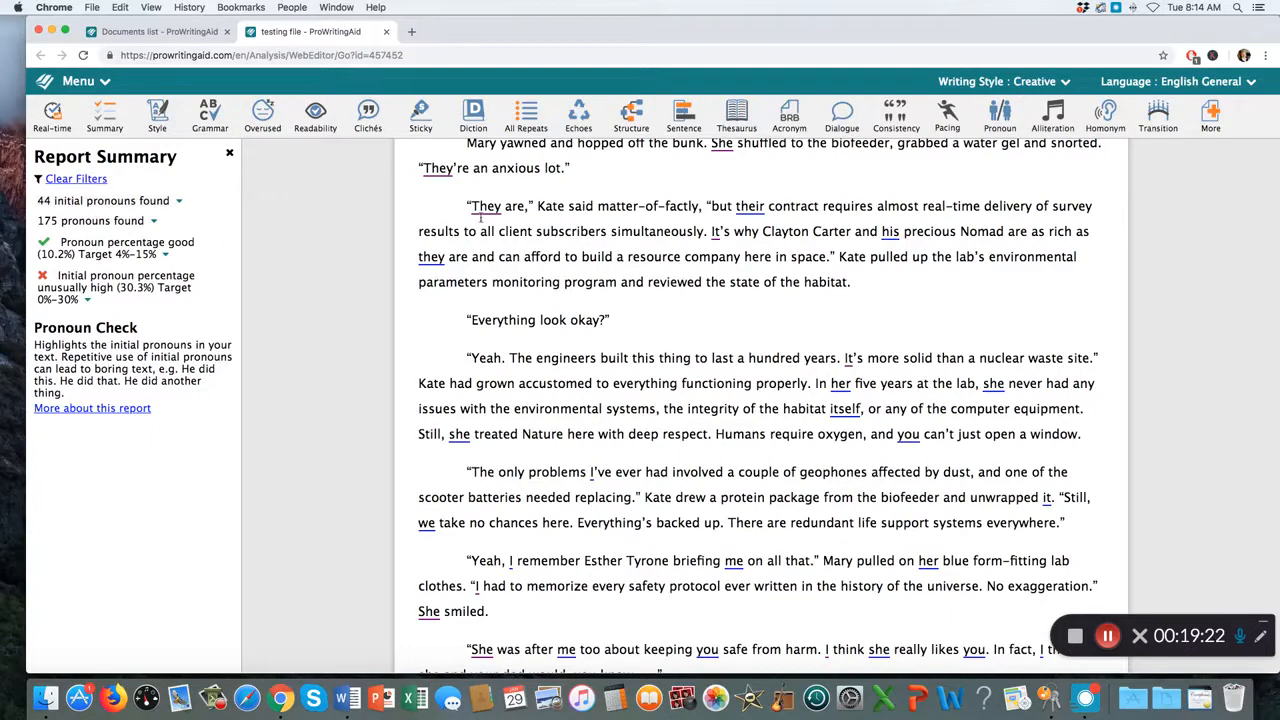
mouse_move(475, 211)
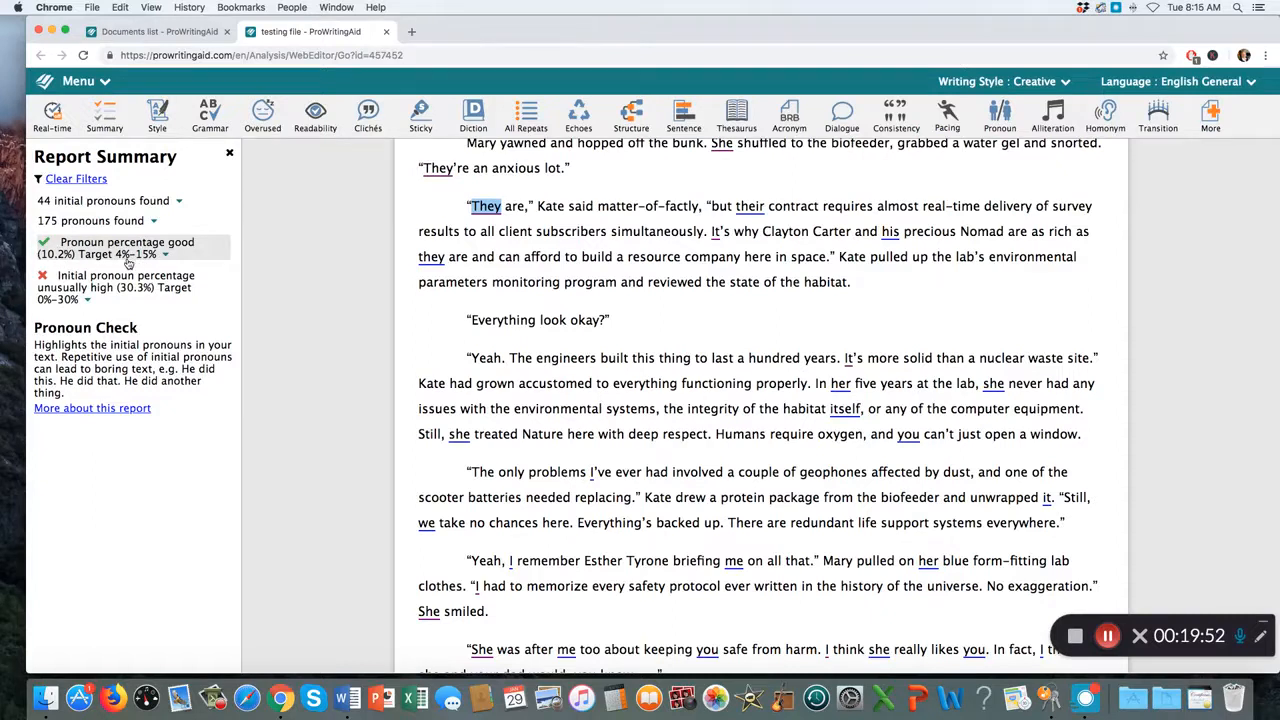
left_click(166, 255)
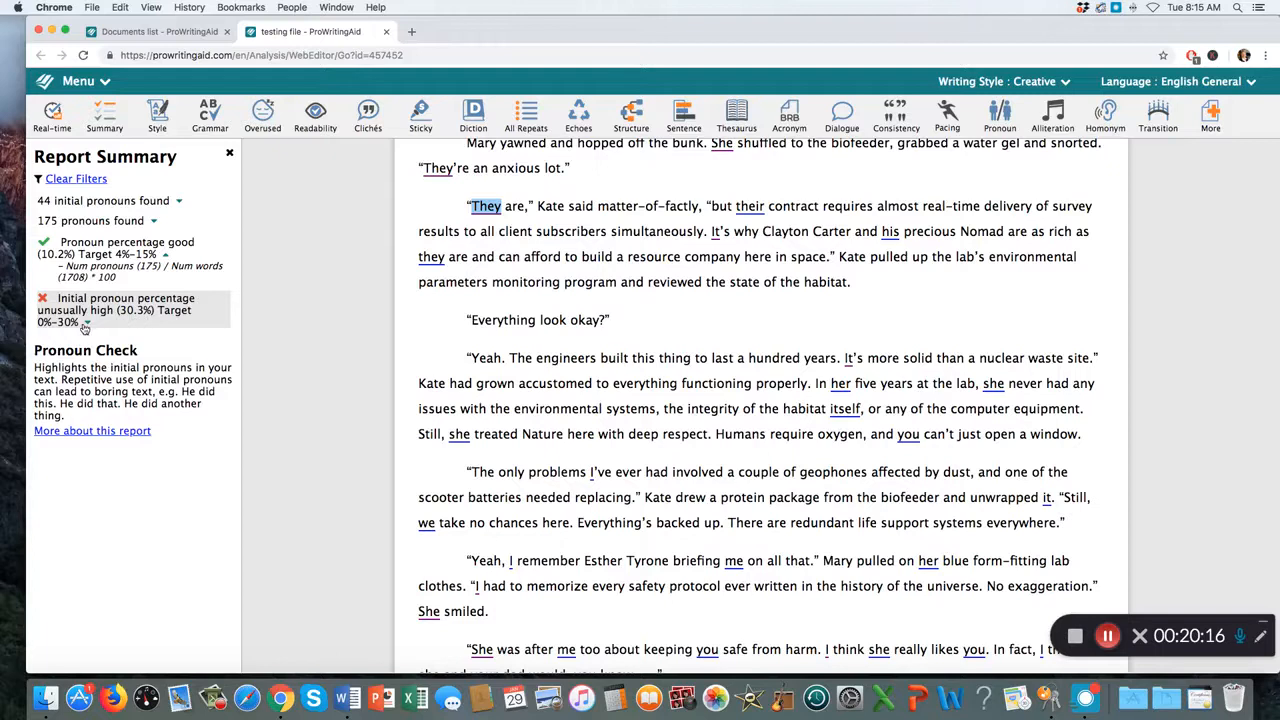
- Join the sentences about hopping off the bunk and shuffling to the biofeeder by replacing ". She" with ", then"
scroll(447, 350, "up", 2)
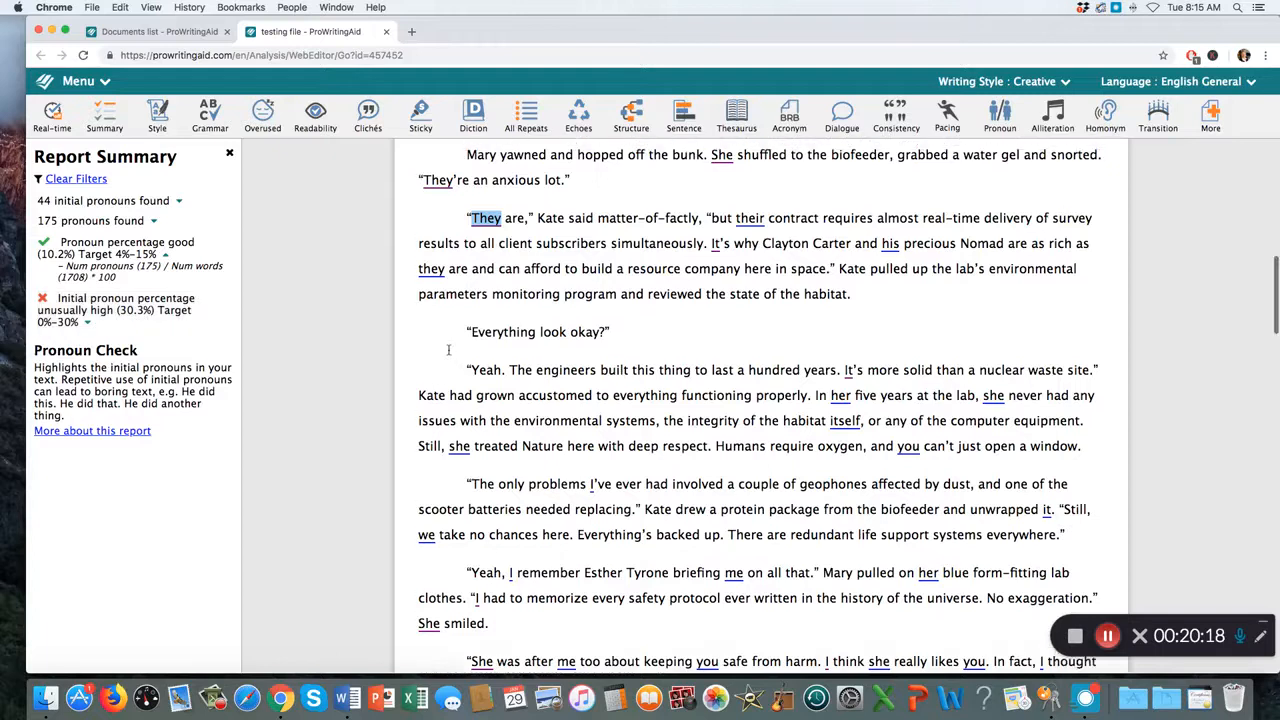
scroll(448, 349, "up", 2)
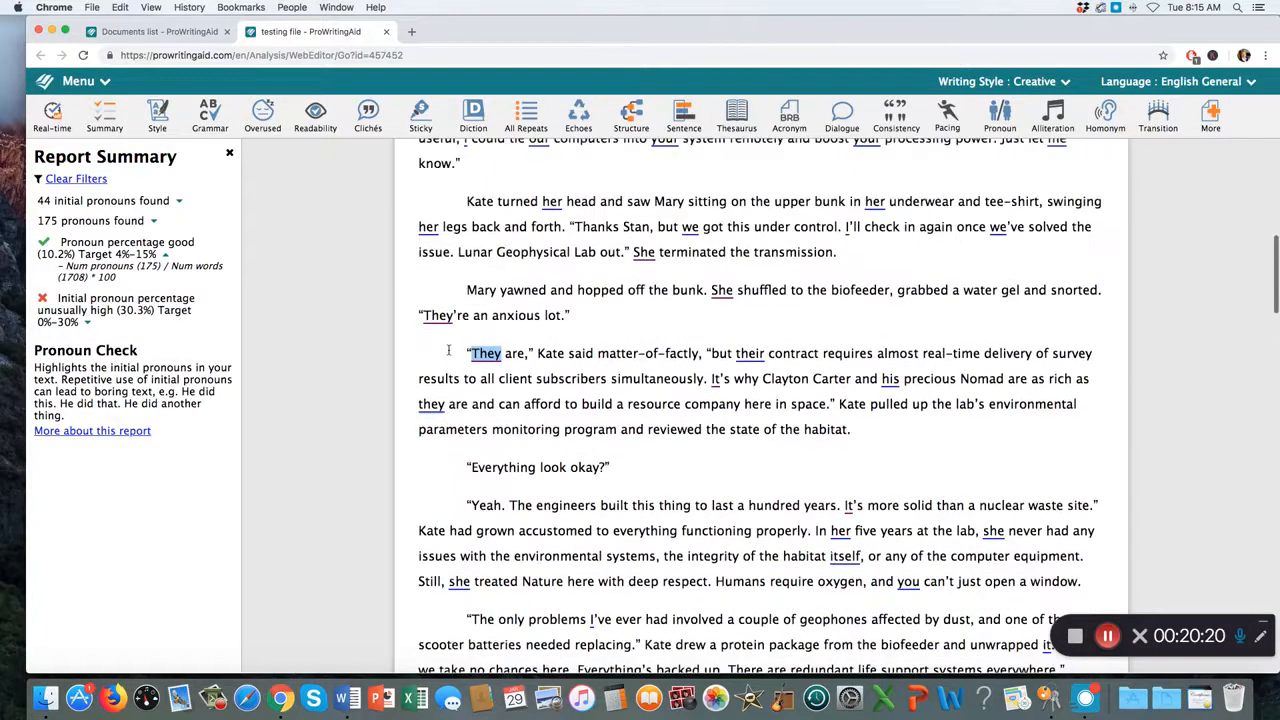
scroll(448, 349, "down", 1)
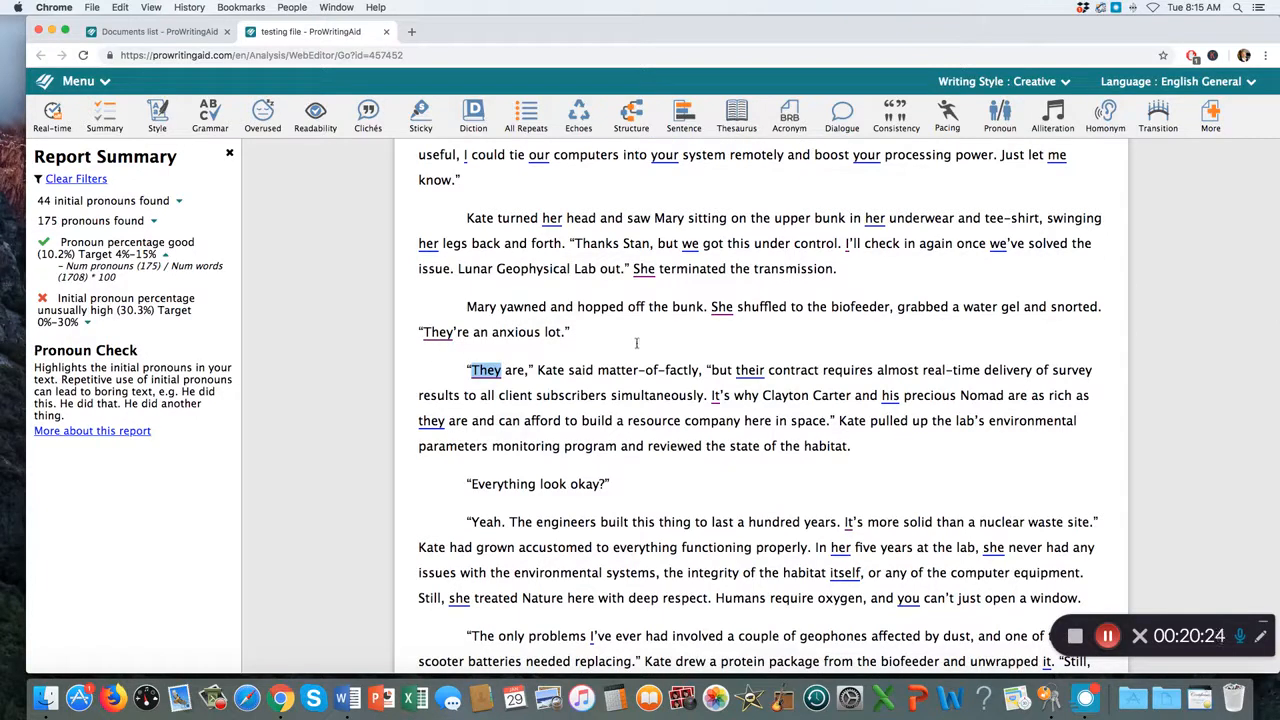
left_click(475, 333)
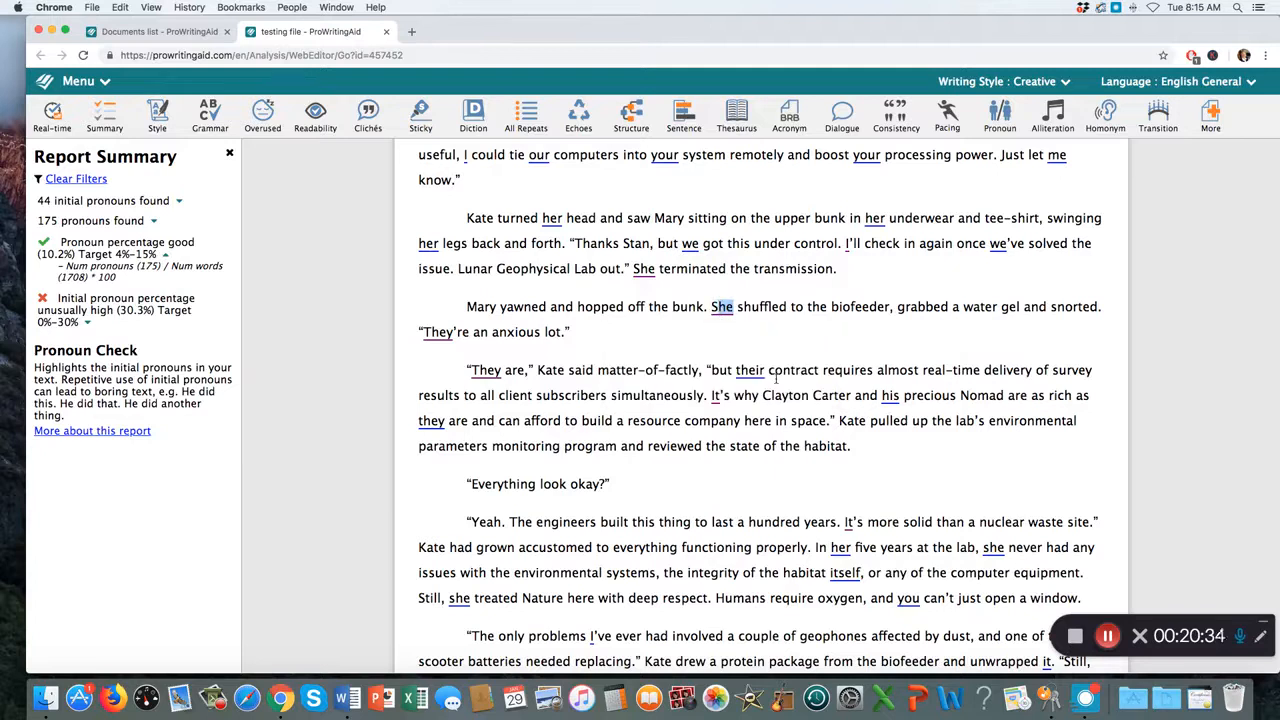
type("I")
key("BackSpace")
key("BackSpace")
key("BackSpace")
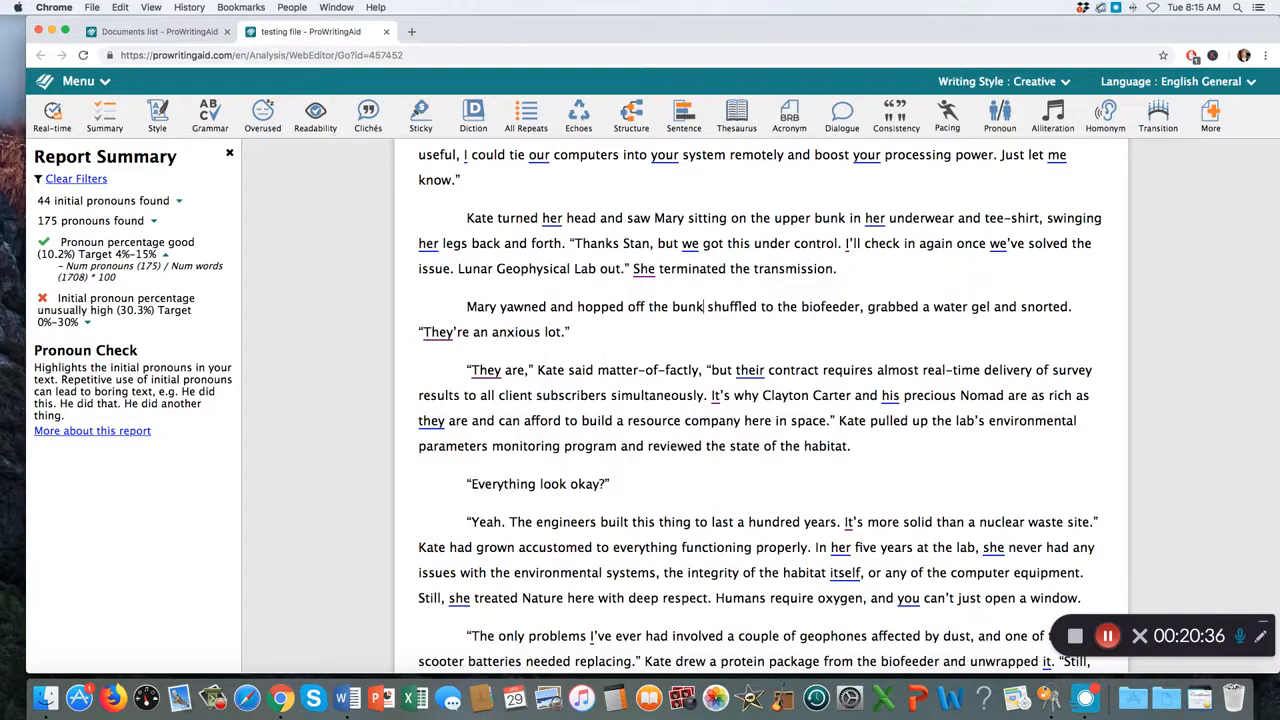
type(", then")
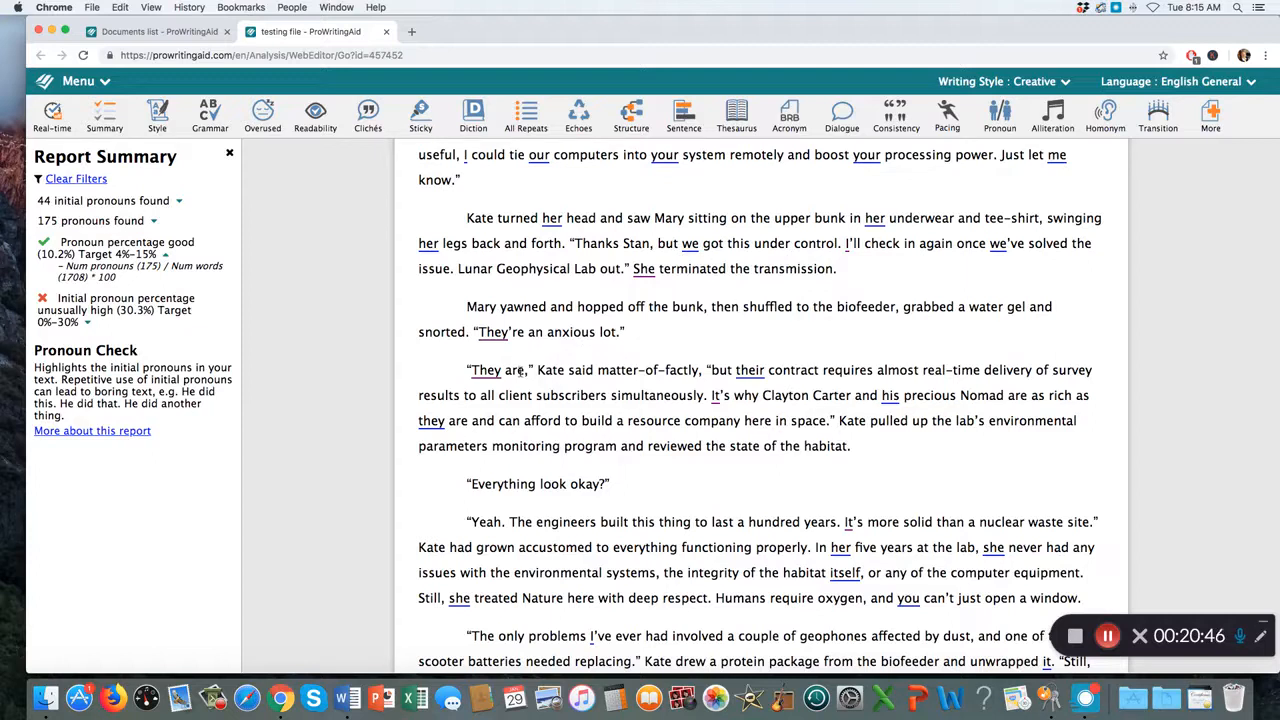
- Replace "They are" with "True" in the dialogue line before "Kate said matter-of-factly"
left_click_drag(521, 370, 483, 373)
type("rue")
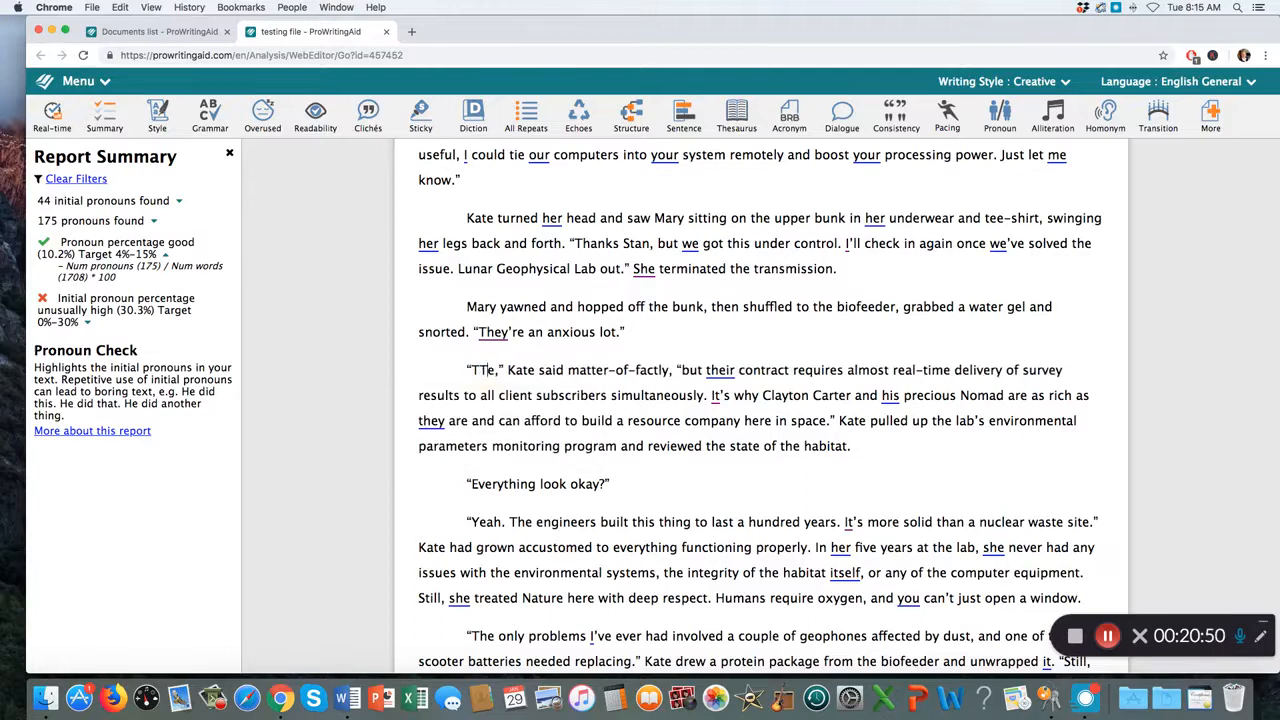
key("BackSpace")
key("BackSpace")
key("BackSpace")
key("BackSpace")
key("BackSpace")
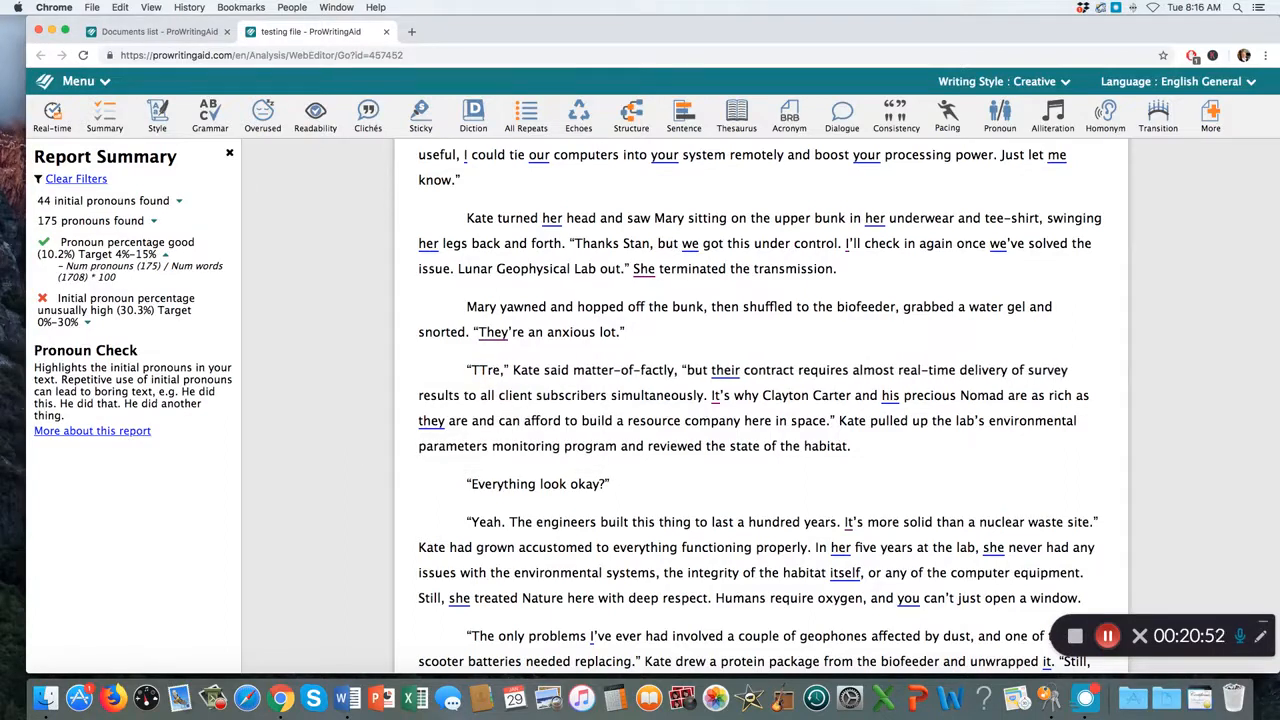
type("ru")
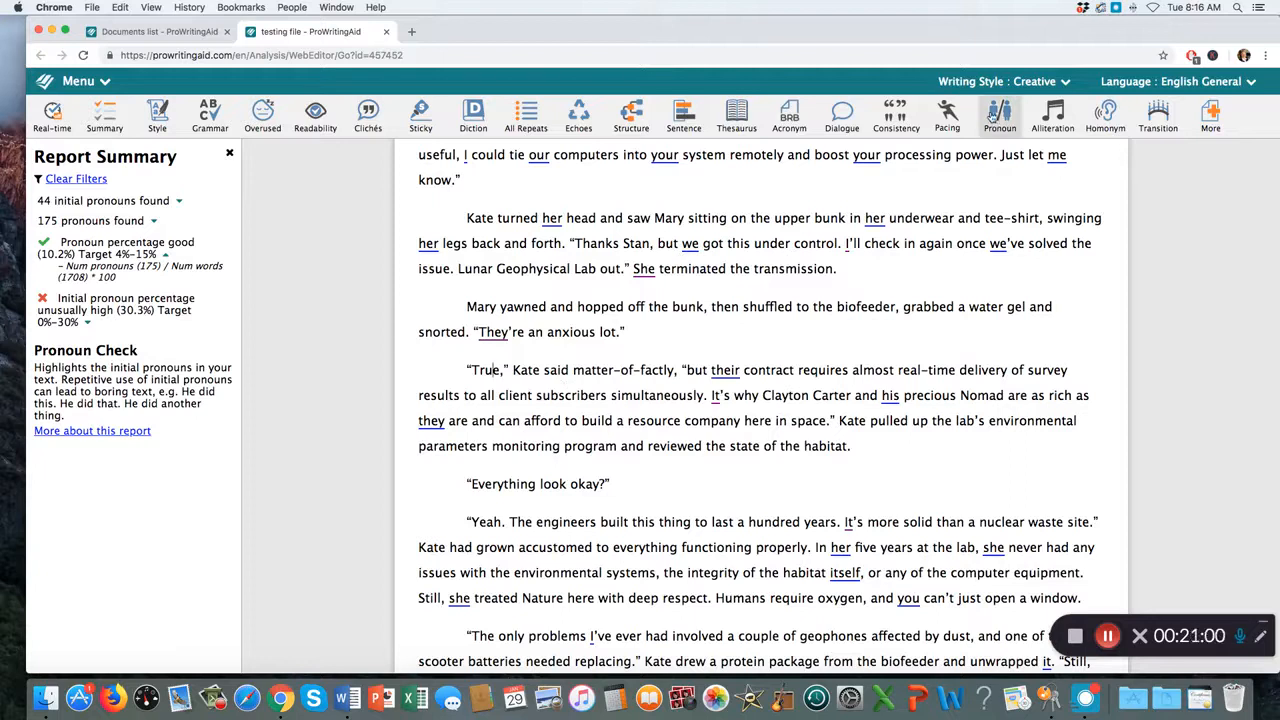
- Rerun the Pronoun report and examine the remaining highlighted pronouns through the scene break and the scooter-loading paragraphs
left_click(998, 120)
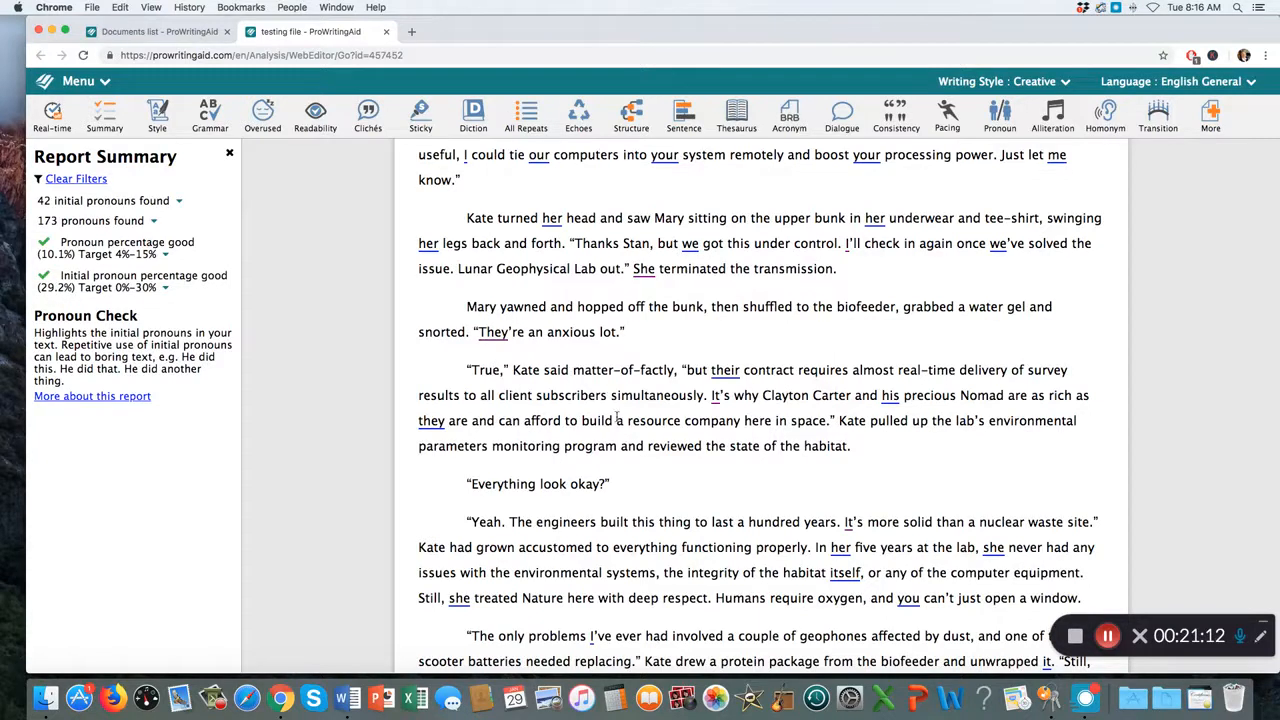
scroll(617, 419, "down", 5)
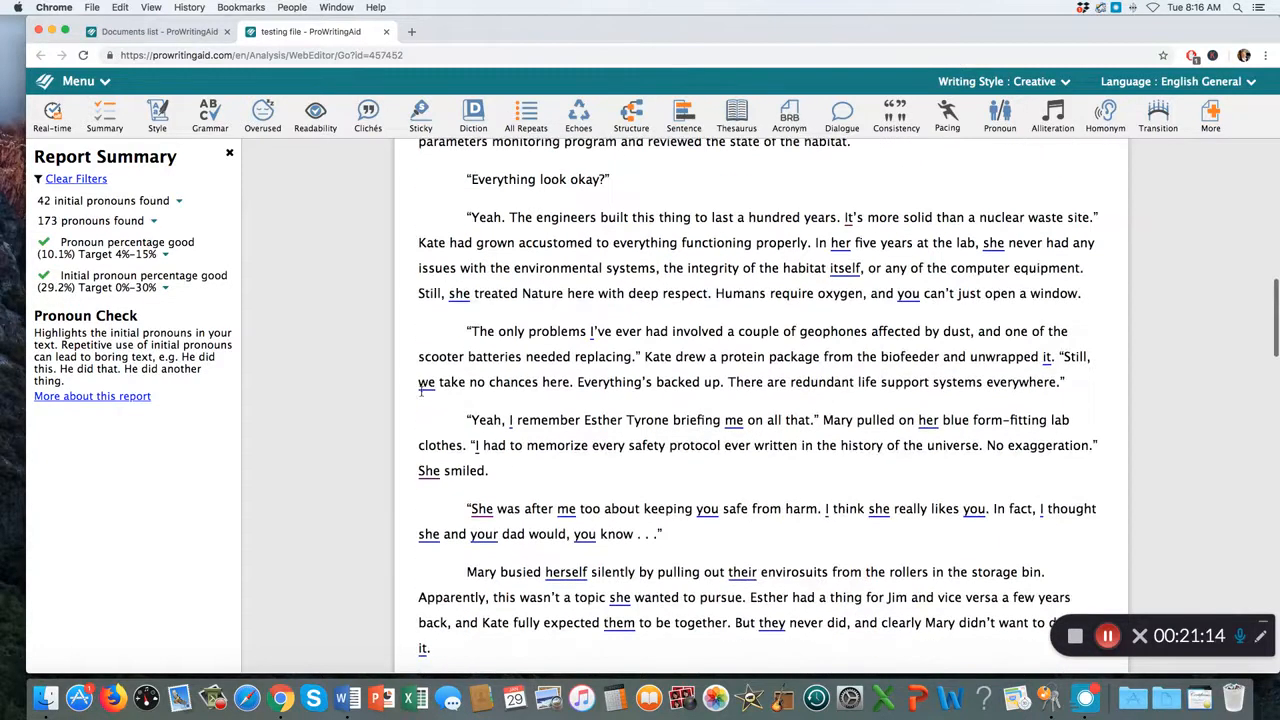
scroll(642, 405, "down", 2)
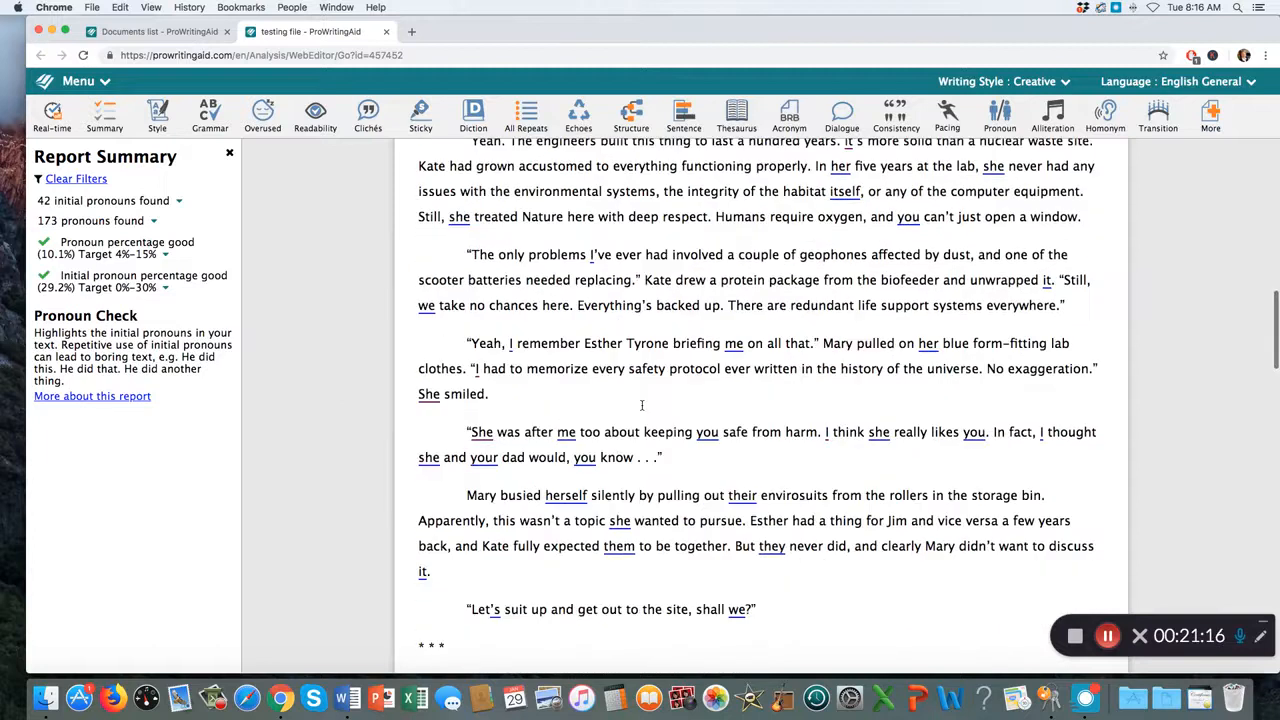
scroll(642, 405, "down", 1)
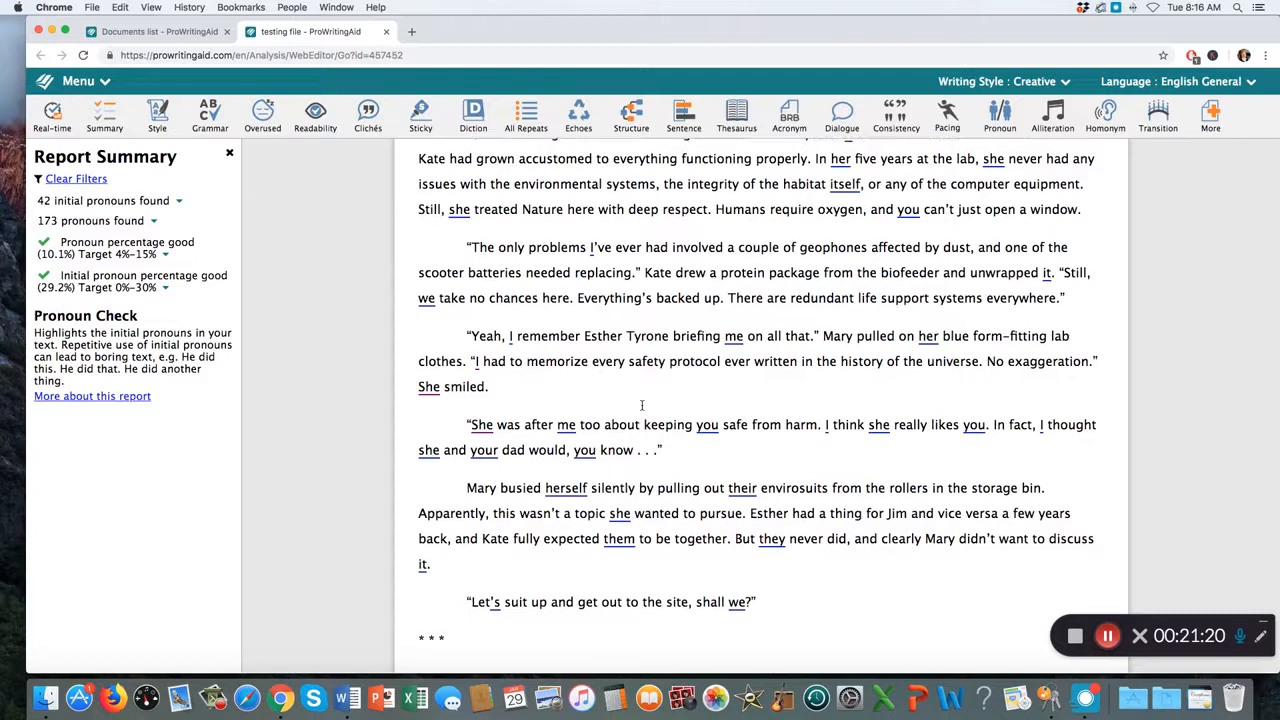
scroll(642, 405, "down", 2)
scroll(642, 403, "down", 3)
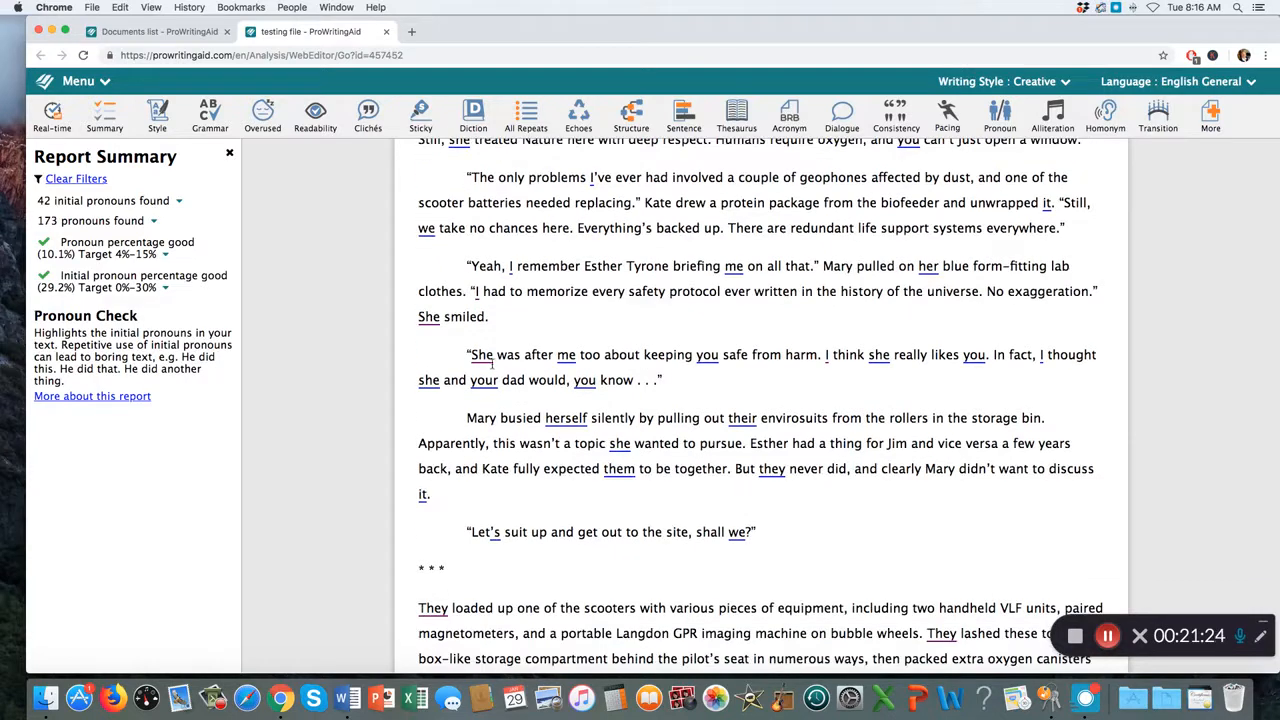
scroll(605, 367, "up", 1)
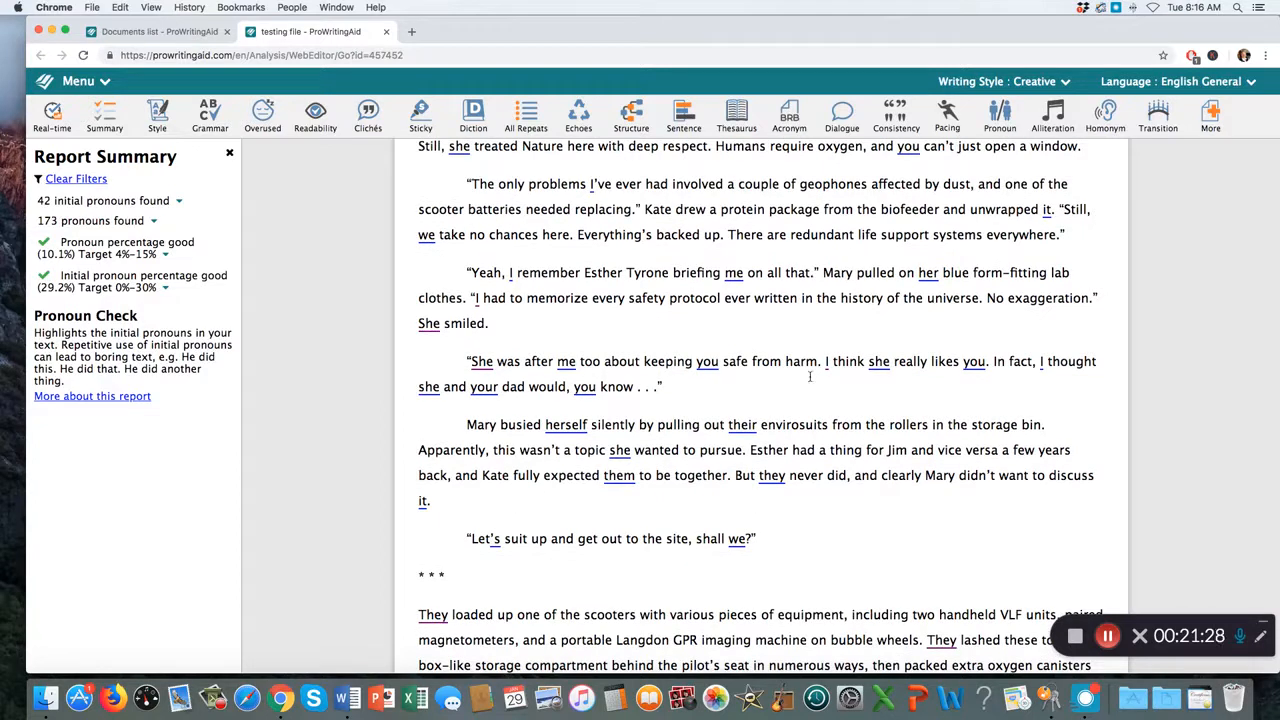
scroll(930, 374, "down", 1)
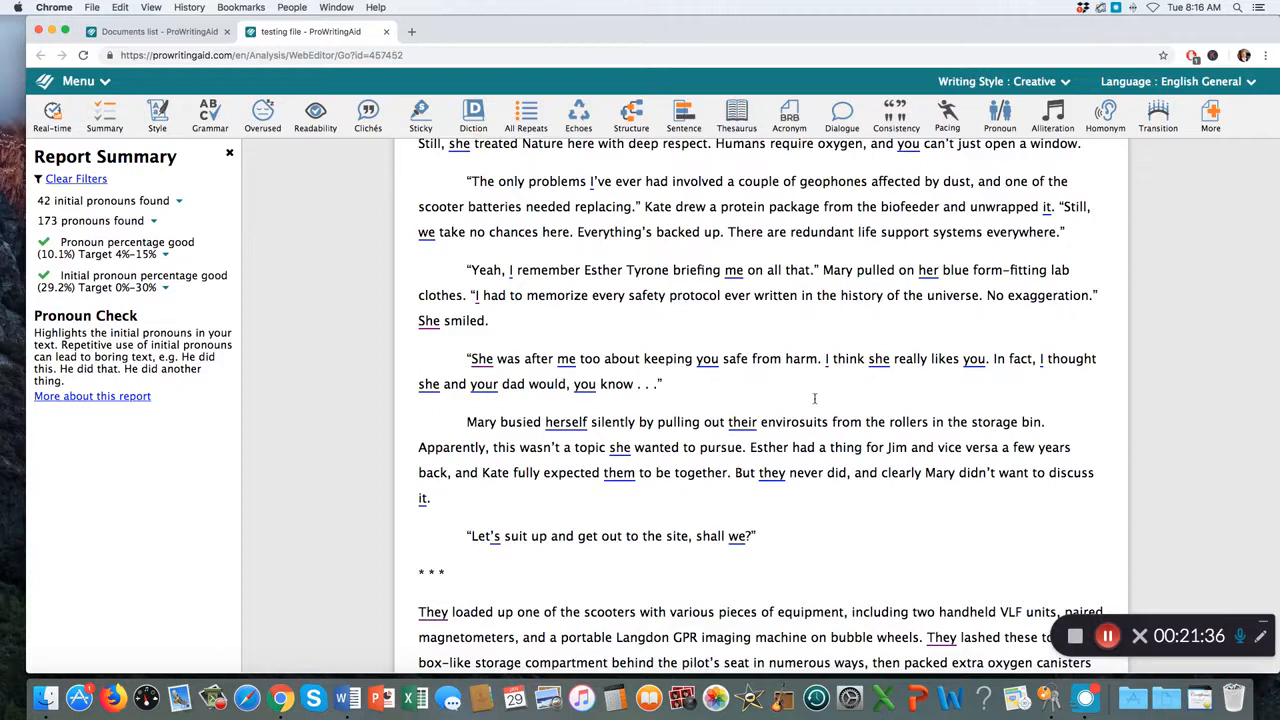
scroll(815, 399, "down", 3)
scroll(817, 399, "down", 5)
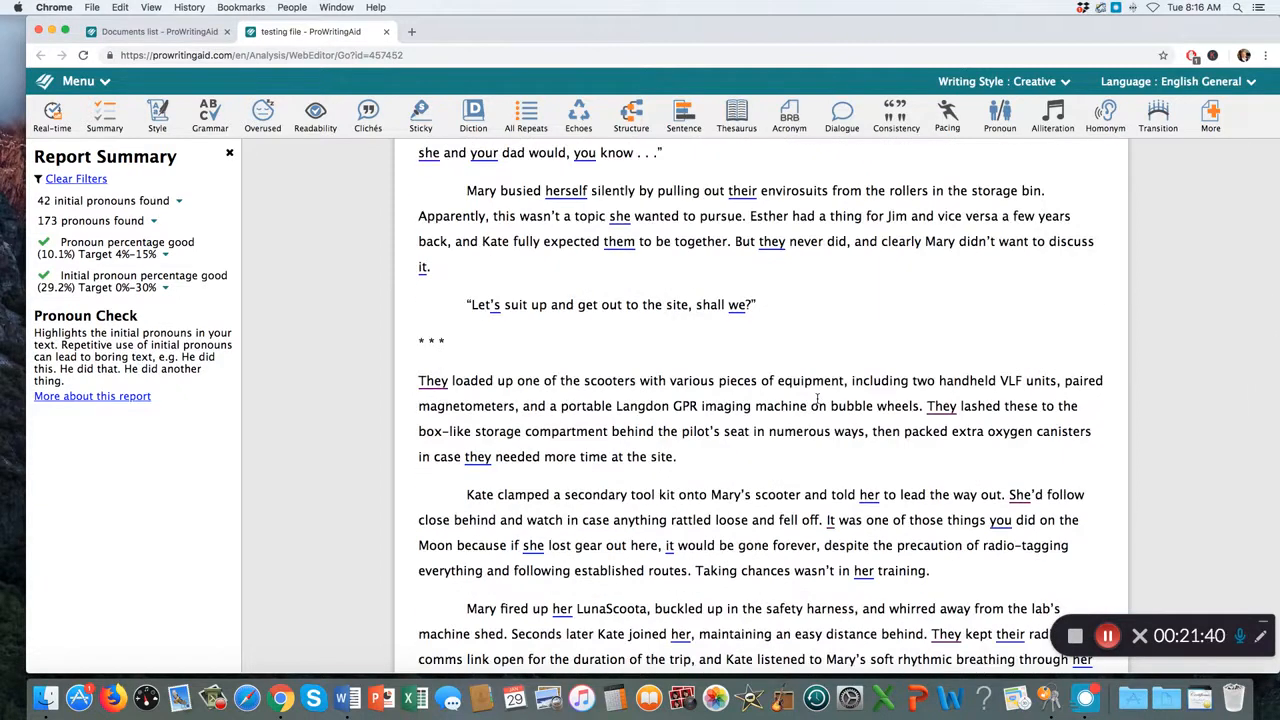
scroll(817, 399, "up", 1)
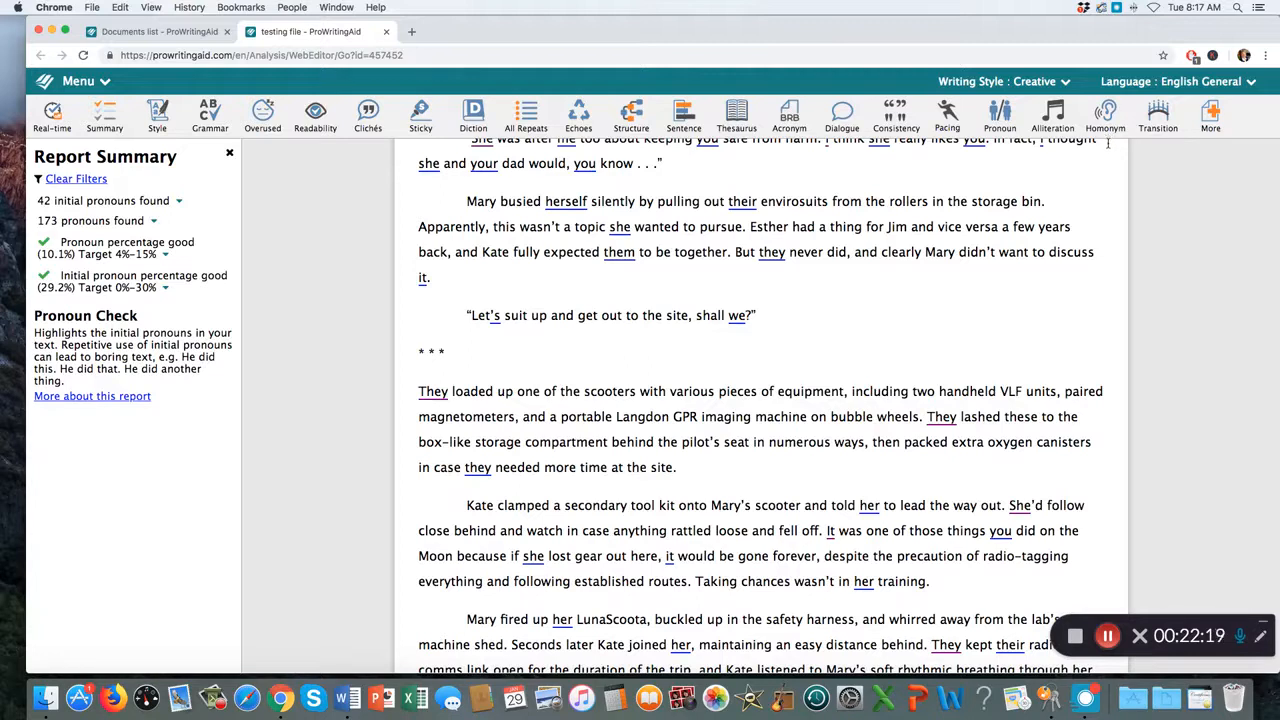
- View the list of additional reports and close it without running any of them
left_click(1213, 120)
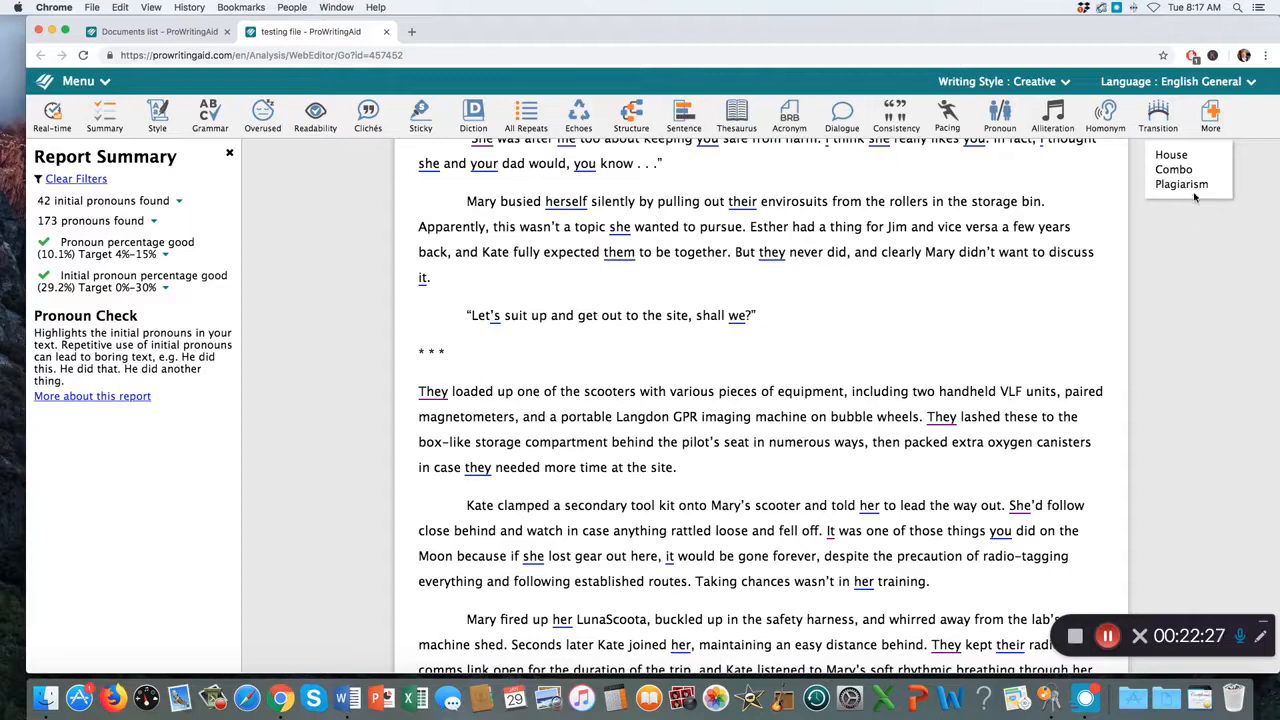
left_click(1163, 234)
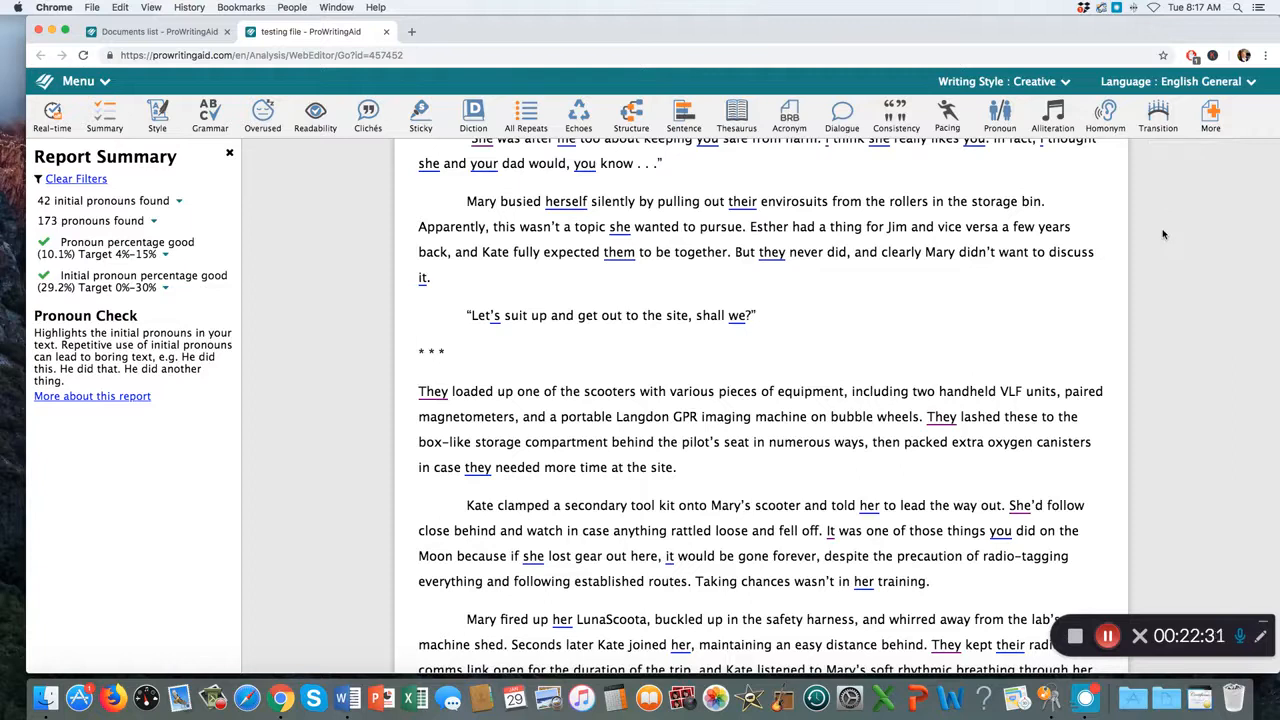